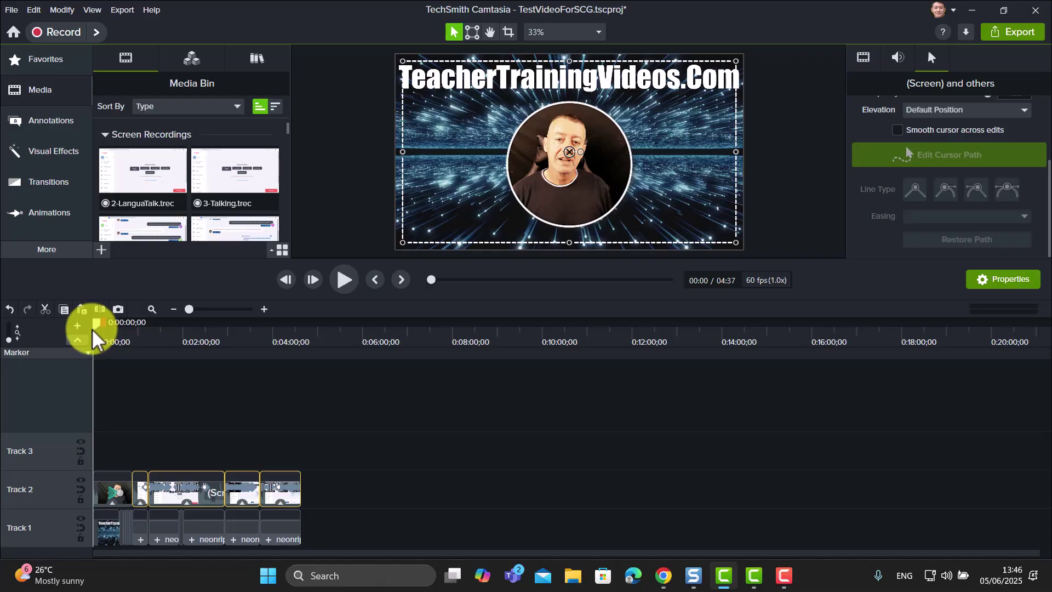
- Move the playhead to about 4:15 and apply the Cursor Highlight effect to all the screen recording clips on Track 2
{"action": "left_click_drag", "start_coordinate": [94, 334], "coordinate": [288, 411]}
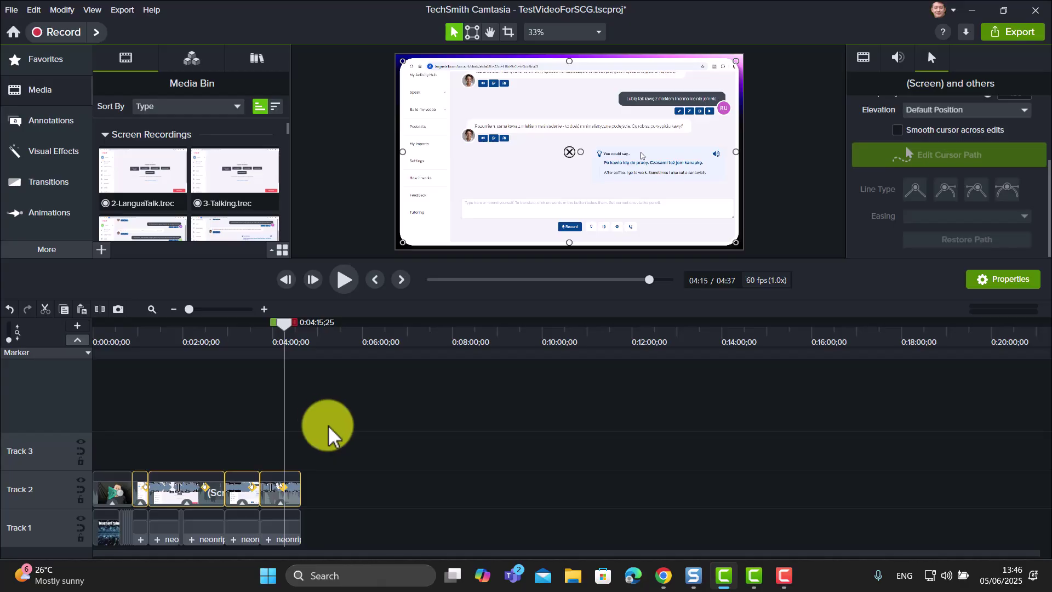
{"action": "left_click", "coordinate": [348, 421]}
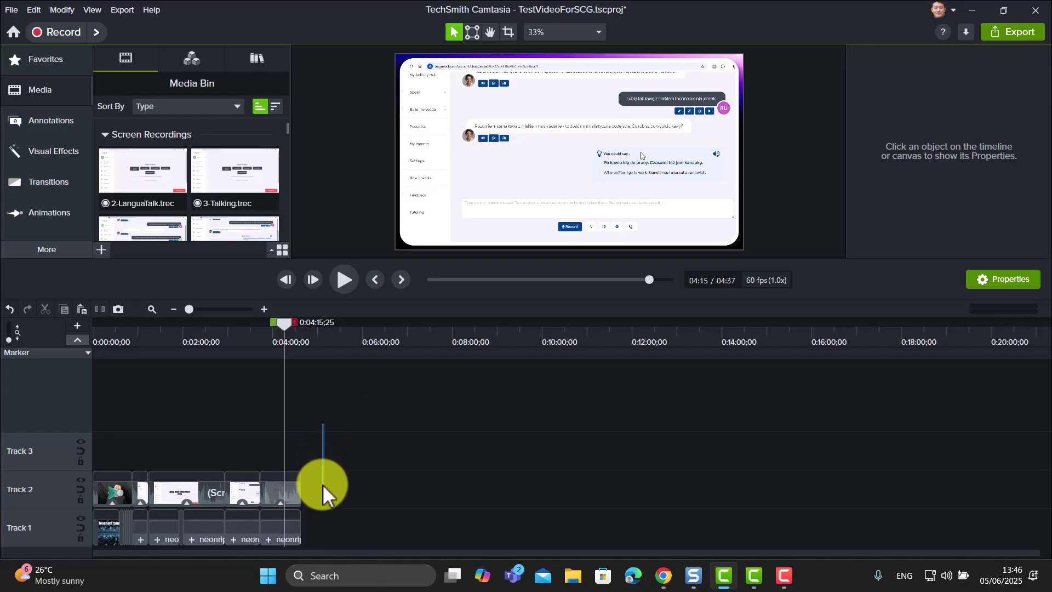
{"action": "left_click_drag", "start_coordinate": [322, 485], "coordinate": [140, 485]}
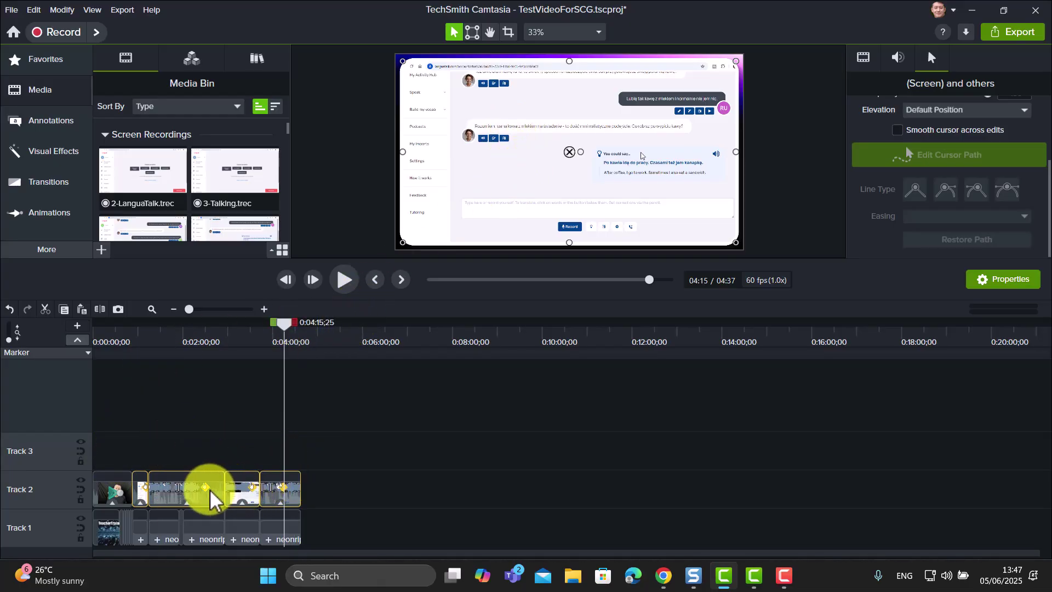
{"action": "left_click_drag", "start_coordinate": [210, 496], "coordinate": [148, 491]}
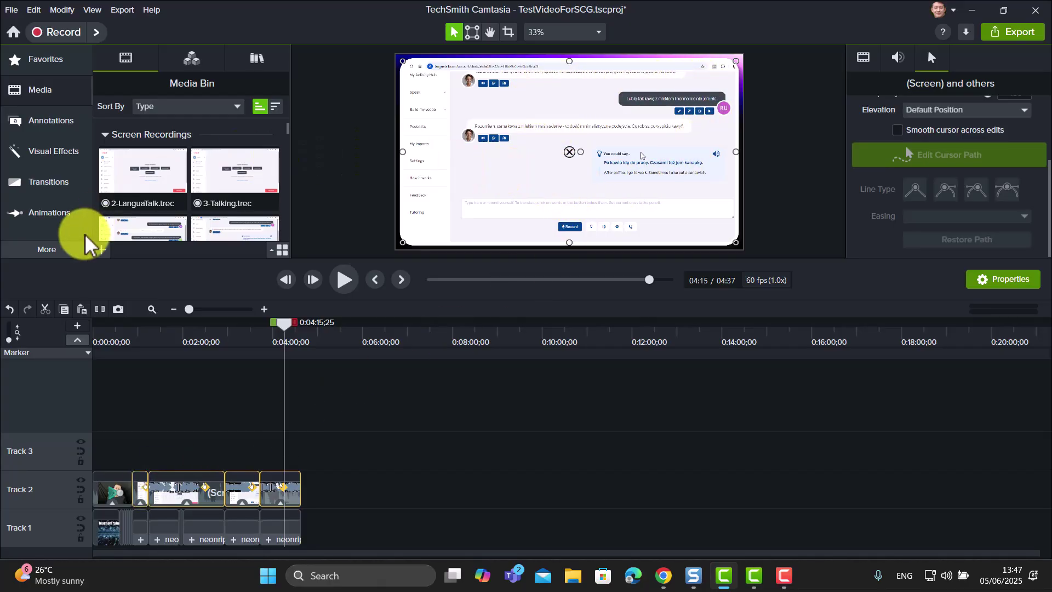
{"action": "left_click", "coordinate": [46, 257]}
{"action": "left_click", "coordinate": [147, 280]}
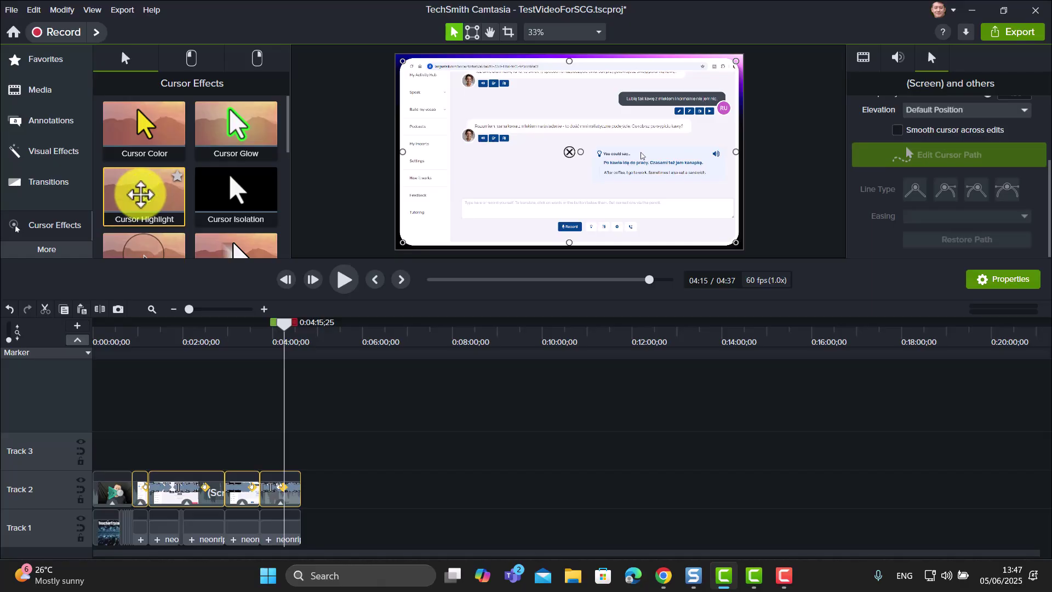
{"action": "left_click_drag", "start_coordinate": [137, 196], "coordinate": [209, 487]}
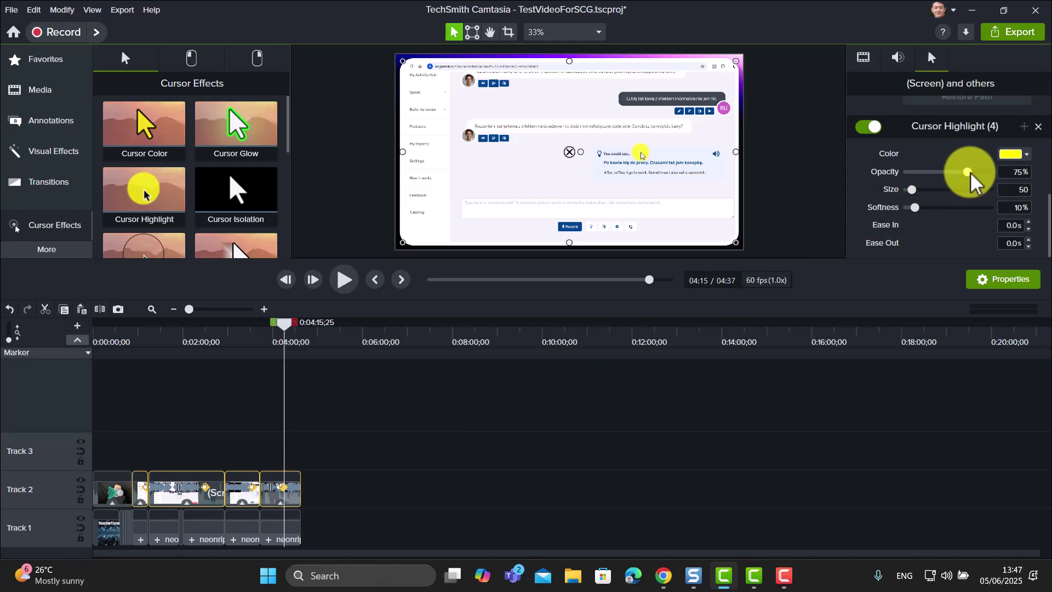
- Reduce the cursor highlight's opacity to 59% for the selected screen recordings
{"action": "left_click_drag", "start_coordinate": [972, 177], "coordinate": [963, 187]}
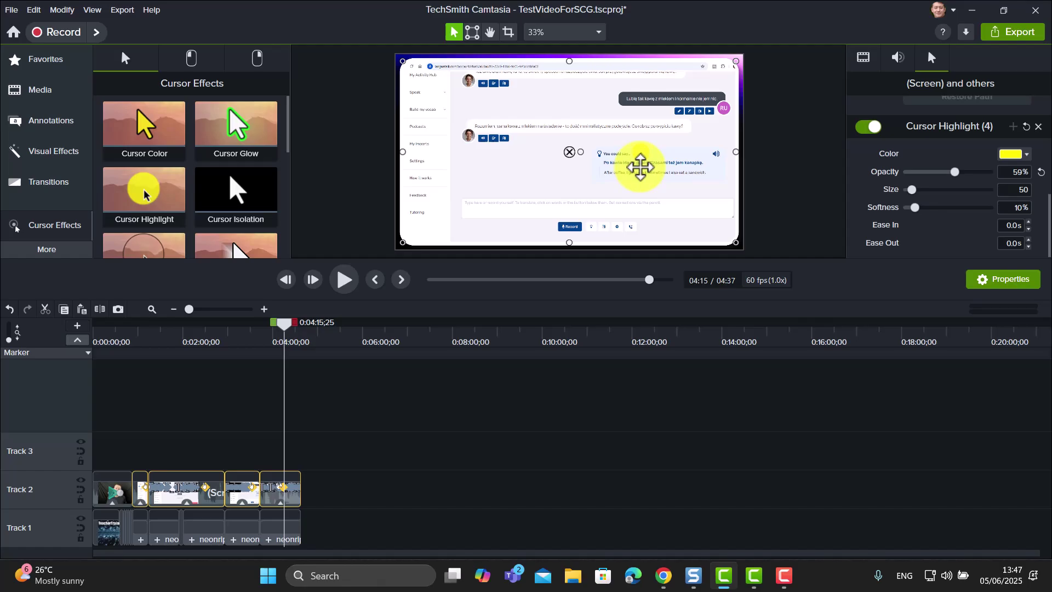
{"action": "mouse_move", "coordinate": [640, 167]}
{"action": "left_mouse_down"}
{"action": "mouse_move", "coordinate": [650, 148]}
{"action": "mouse_move", "coordinate": [645, 160]}
{"action": "left_mouse_up"}
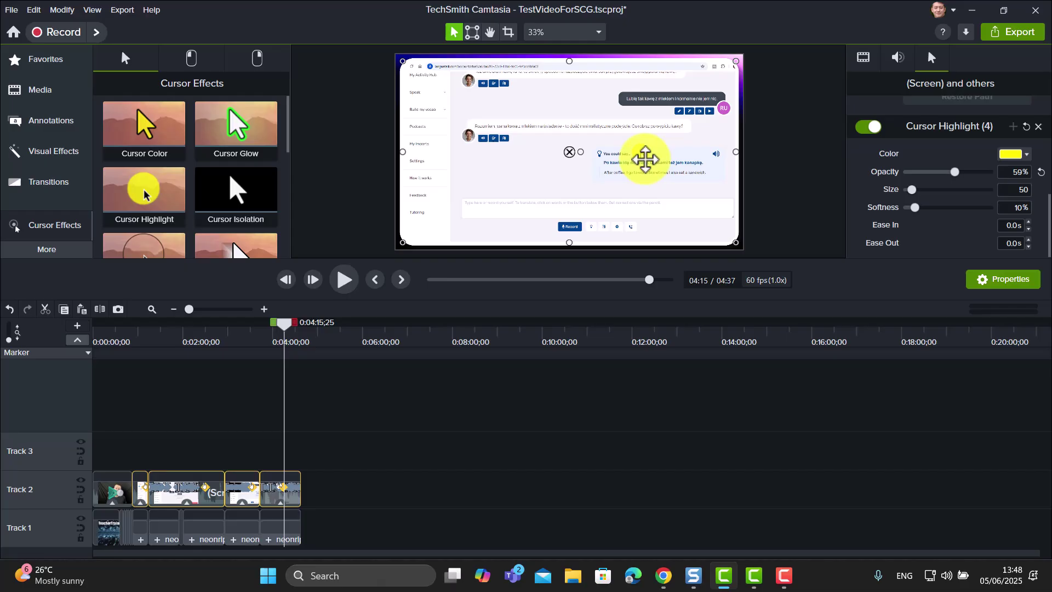
{"action": "left_click", "coordinate": [1028, 155]}
{"action": "left_click", "coordinate": [1032, 155]}
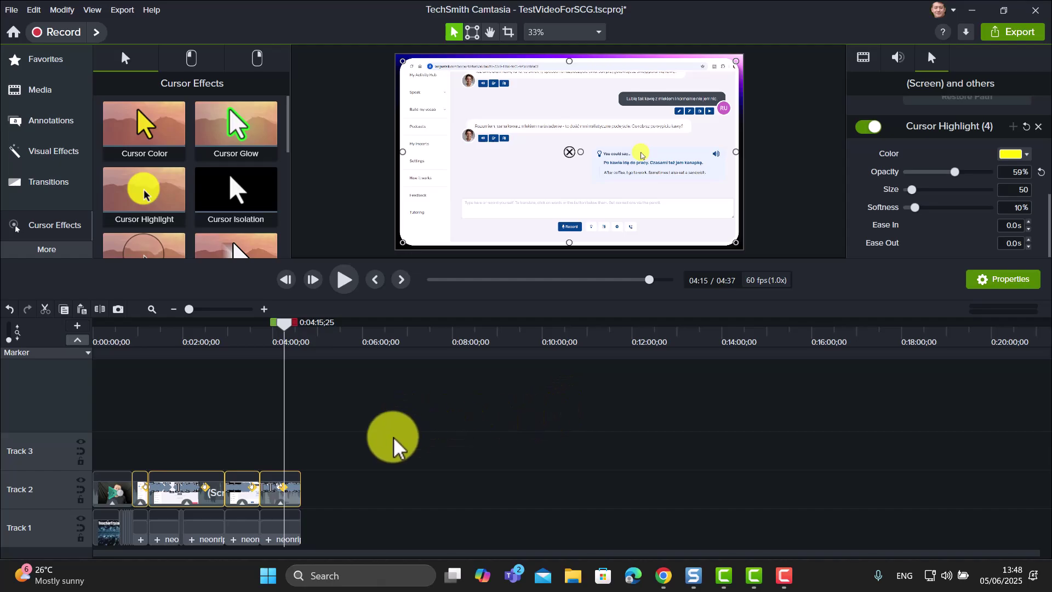
- Select all clips on Tracks 1 and 2 and move them up one track, leaving Track 1 empty
{"action": "left_click", "coordinate": [335, 488]}
{"action": "left_click_drag", "start_coordinate": [335, 488], "coordinate": [94, 543]}
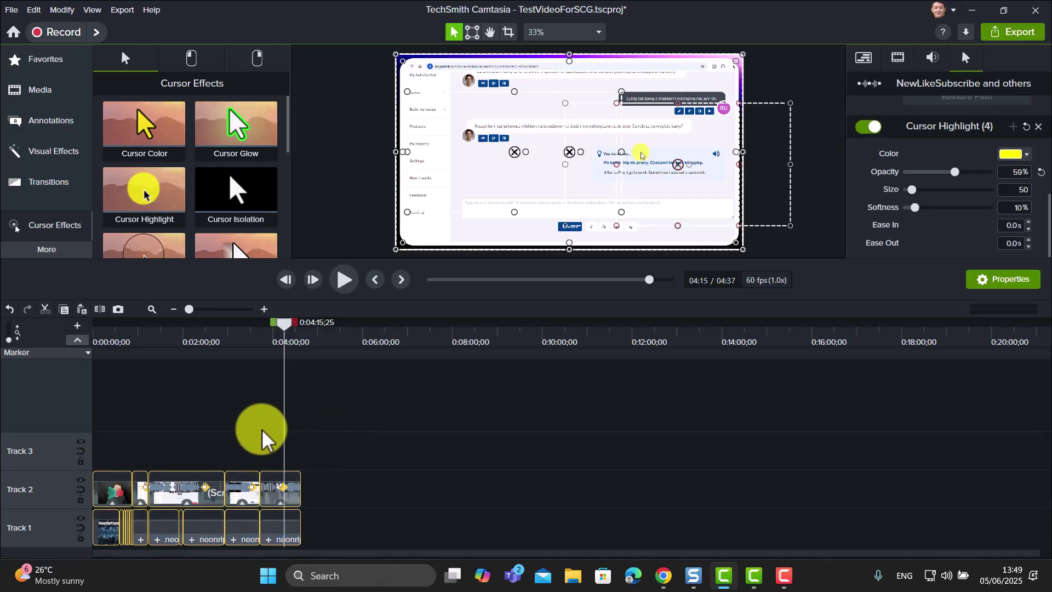
{"action": "left_click_drag", "start_coordinate": [202, 531], "coordinate": [162, 472]}
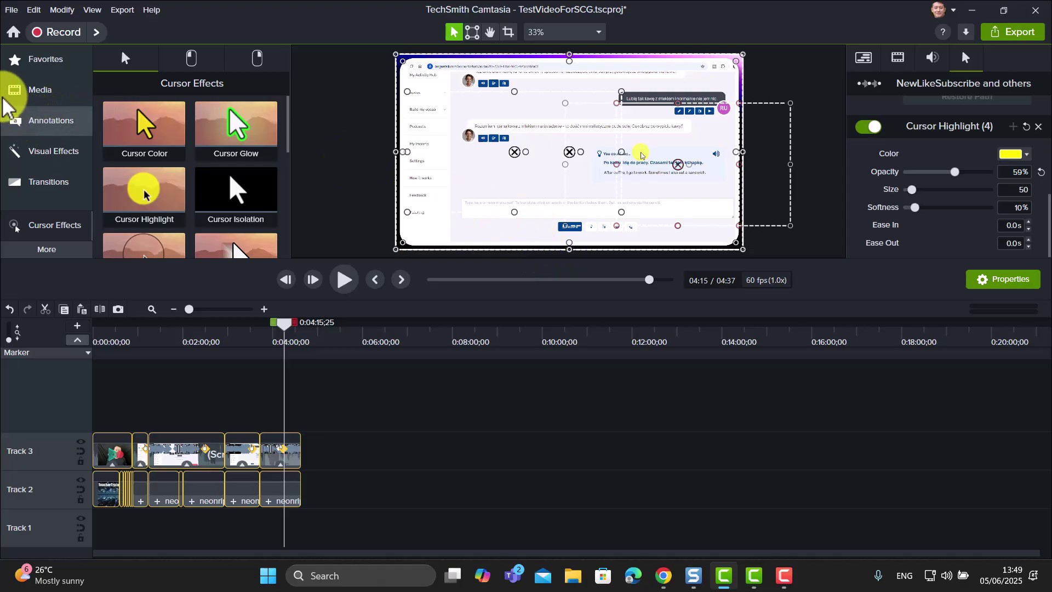
- Switch the media library to Camtasia 2025 and expand its Audio folder to find the music tracks
{"action": "left_click", "coordinate": [18, 91]}
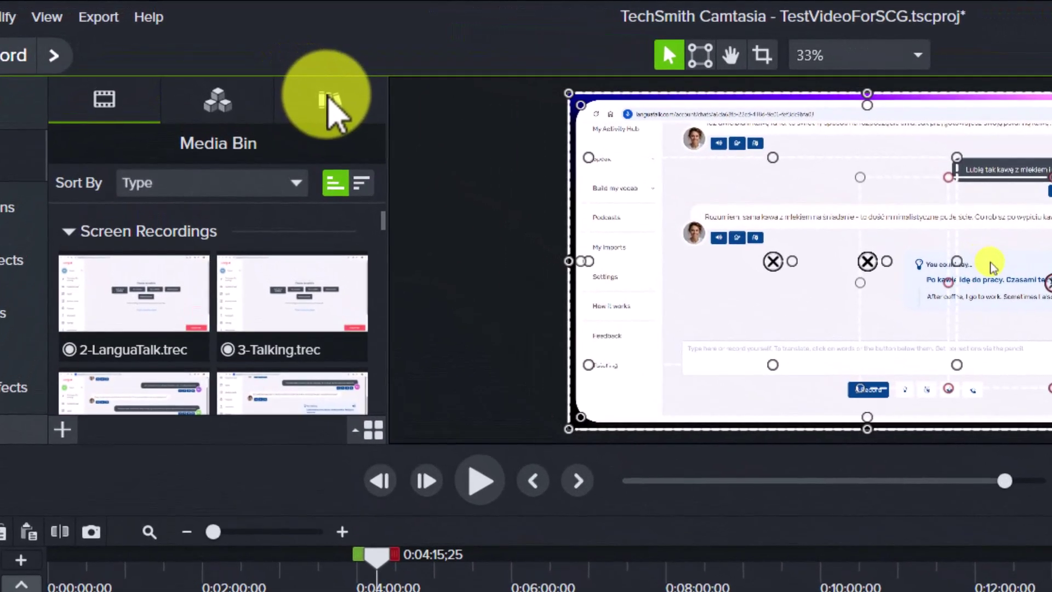
{"action": "left_click", "coordinate": [329, 104]}
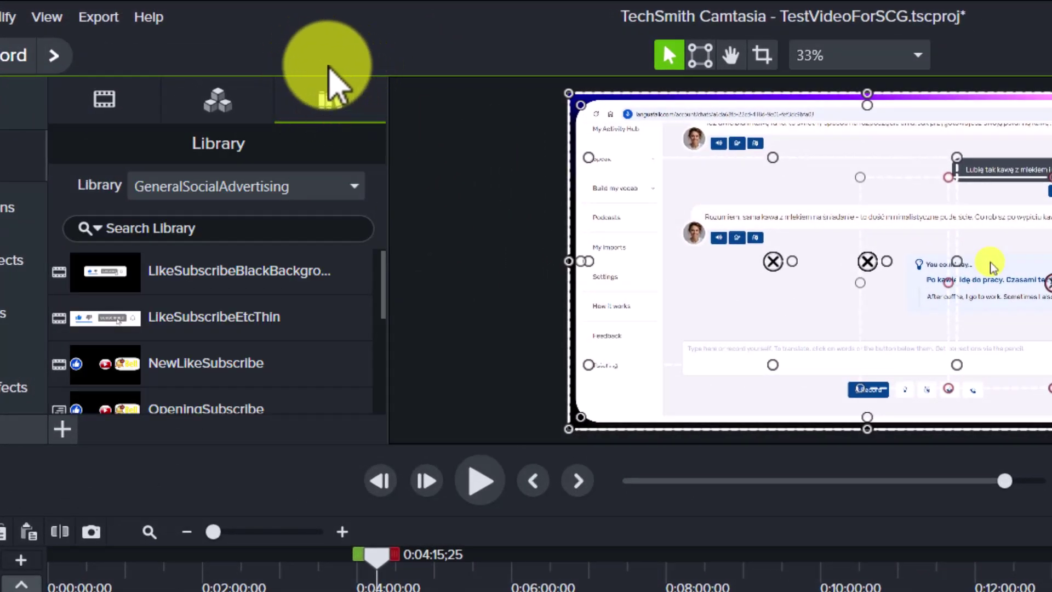
{"action": "left_click", "coordinate": [355, 188]}
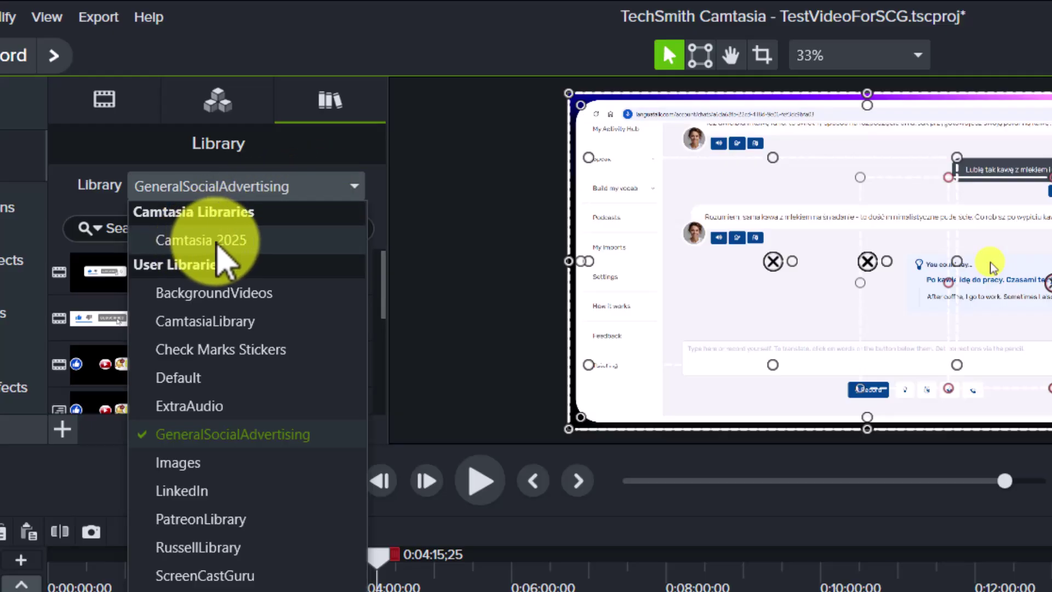
{"action": "left_click", "coordinate": [224, 261]}
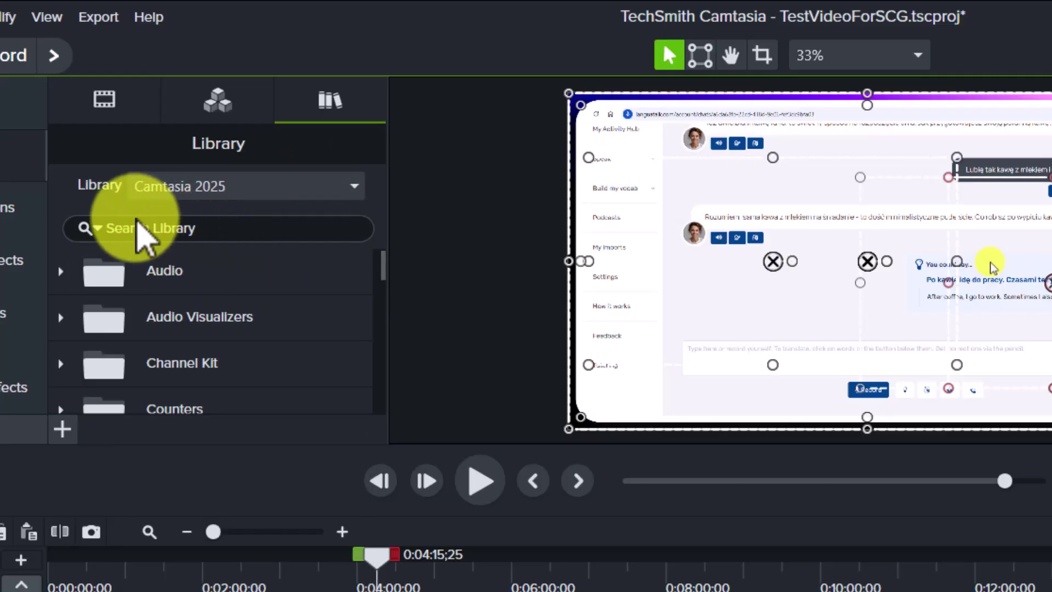
{"action": "left_click", "coordinate": [68, 274]}
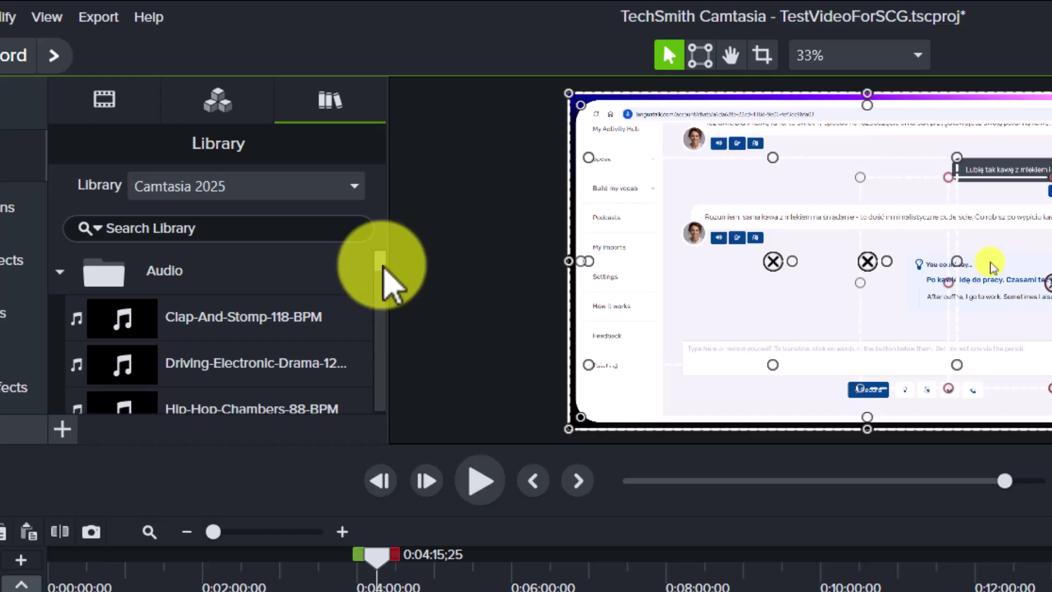
{"action": "scroll", "coordinate": [388, 277], "scroll_direction": "down", "scroll_amount": 2}
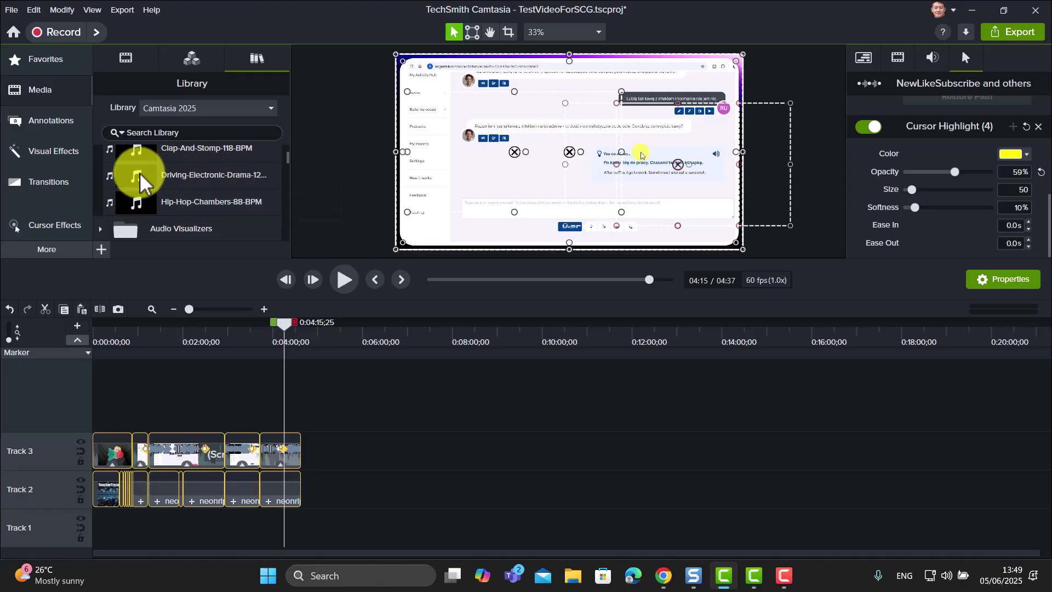
- Place Driving-Electronic-Drama-126-BPM three times end to end on Track 1 and trim the last copy to the video's end
{"action": "left_click_drag", "start_coordinate": [141, 176], "coordinate": [90, 517]}
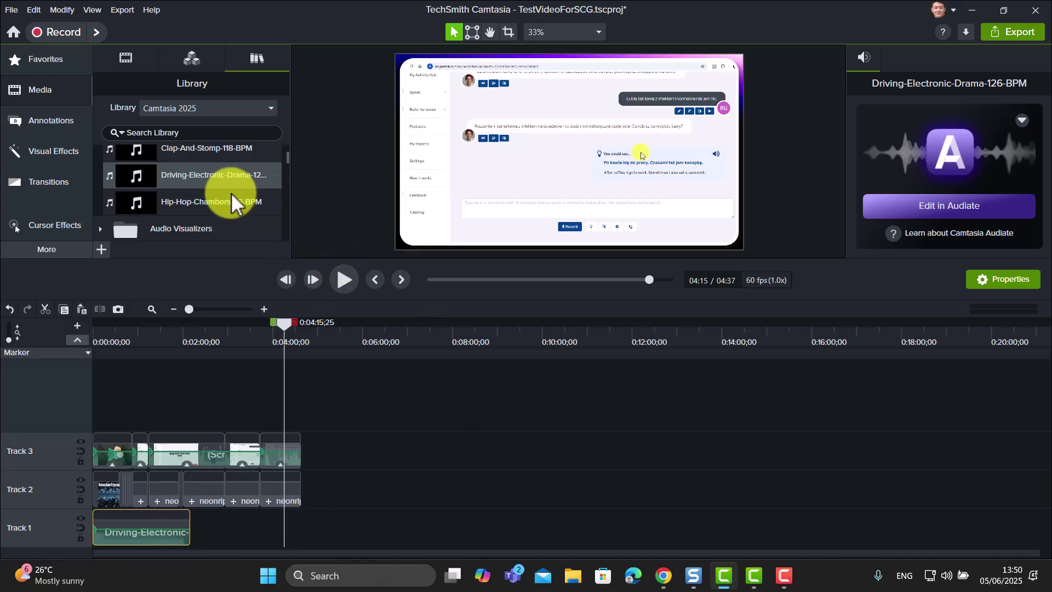
{"action": "left_click_drag", "start_coordinate": [156, 176], "coordinate": [182, 525]}
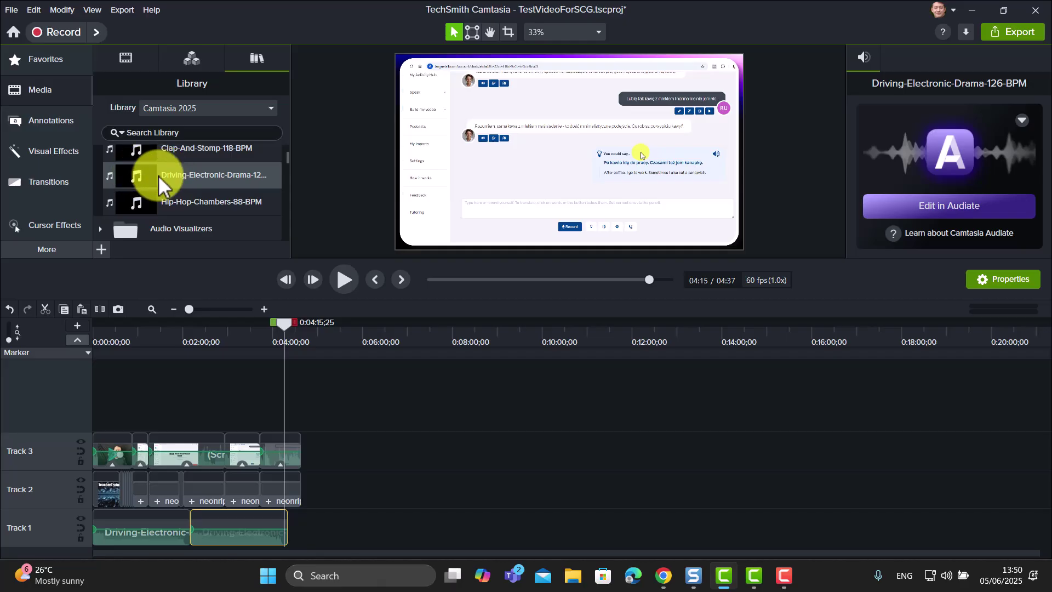
{"action": "left_click_drag", "start_coordinate": [158, 175], "coordinate": [282, 522]}
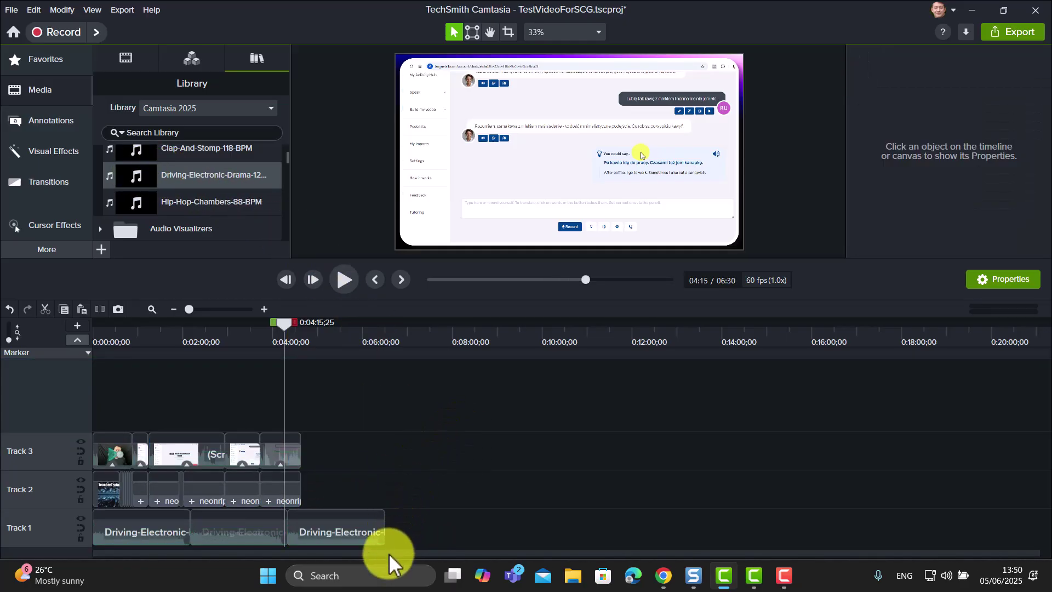
{"action": "left_click_drag", "start_coordinate": [384, 530], "coordinate": [300, 523]}
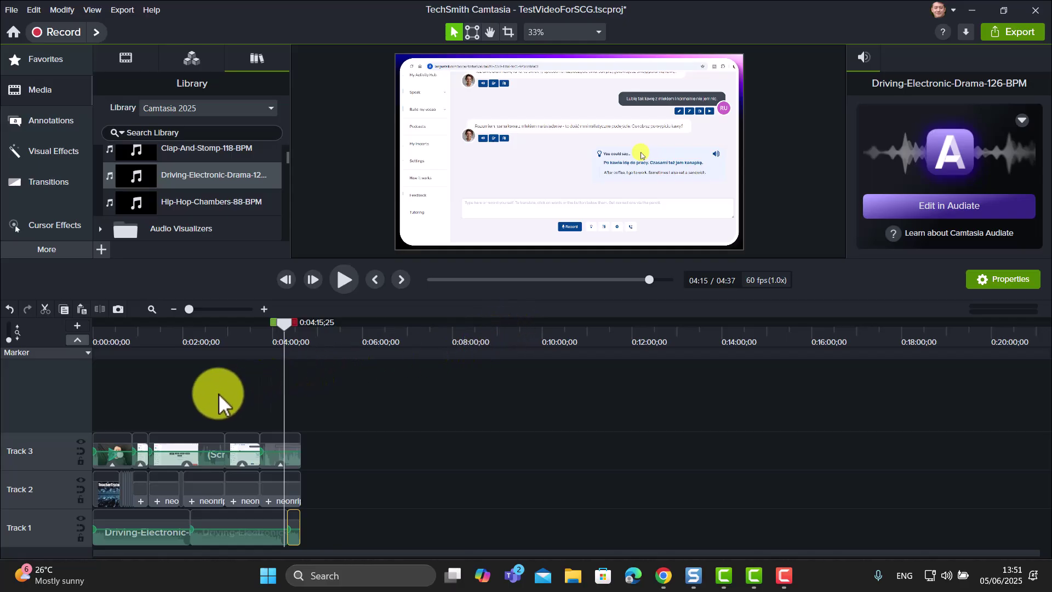
- Enlarge the height of Track 1 and lower the first music clip's volume almost to silence
{"action": "left_click_drag", "start_coordinate": [53, 510], "coordinate": [70, 438]}
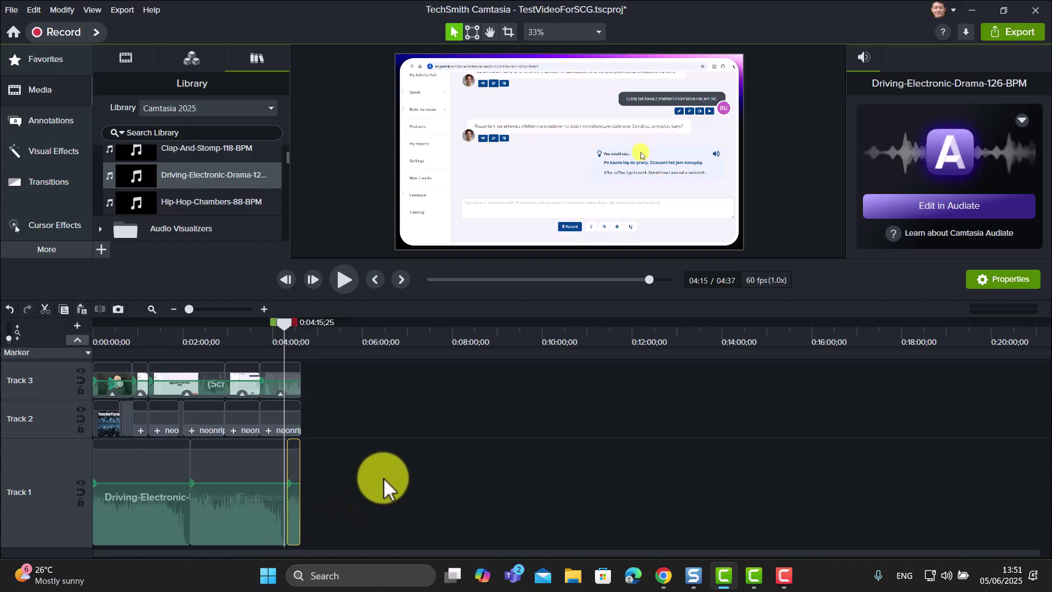
{"action": "left_click", "coordinate": [370, 458]}
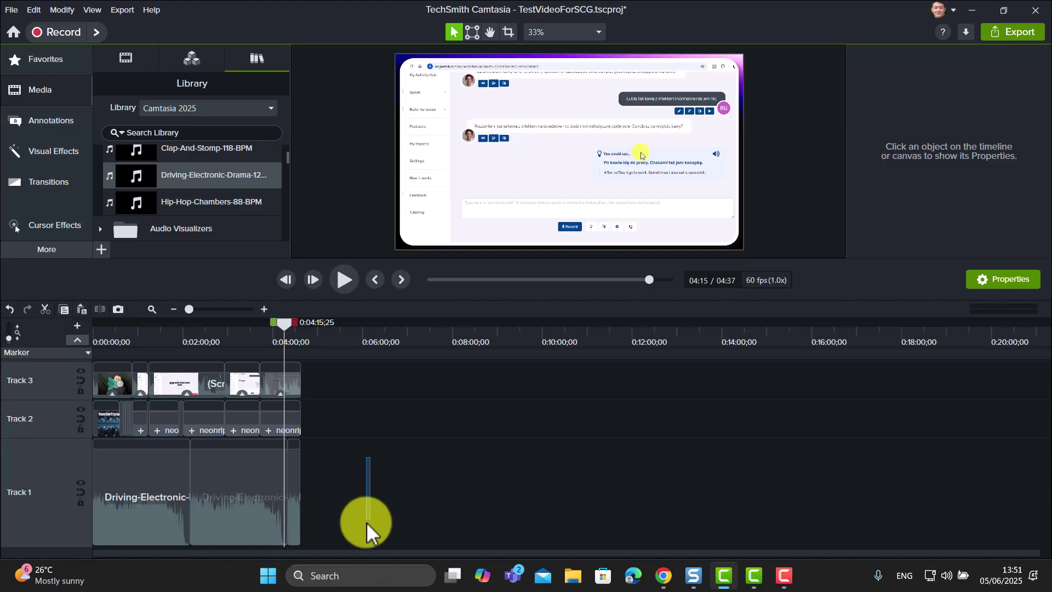
{"action": "left_click_drag", "start_coordinate": [366, 522], "coordinate": [127, 520]}
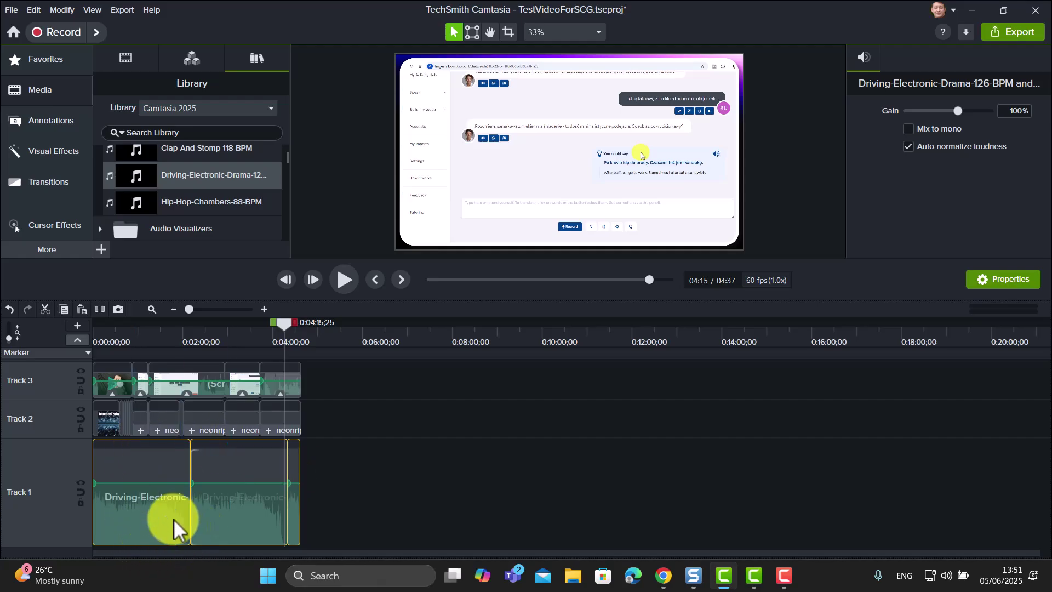
{"action": "left_click_drag", "start_coordinate": [154, 484], "coordinate": [155, 546]}
{"action": "left_click", "coordinate": [156, 546]}
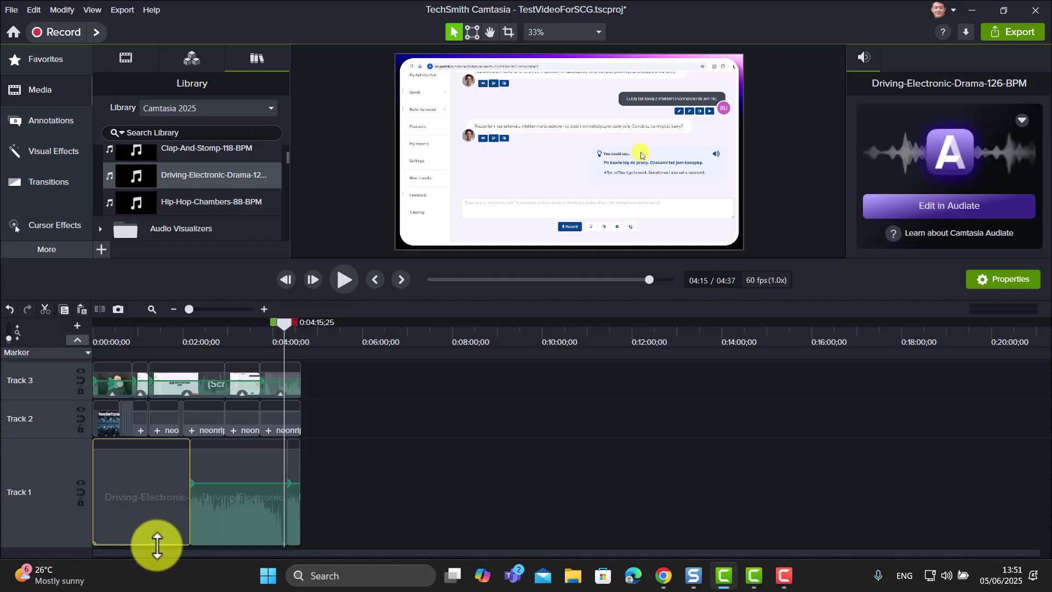
- Lower the second music clip's volume to 3% and bring the short third clip down to a similarly low level
{"action": "left_click_drag", "start_coordinate": [239, 483], "coordinate": [234, 543]}
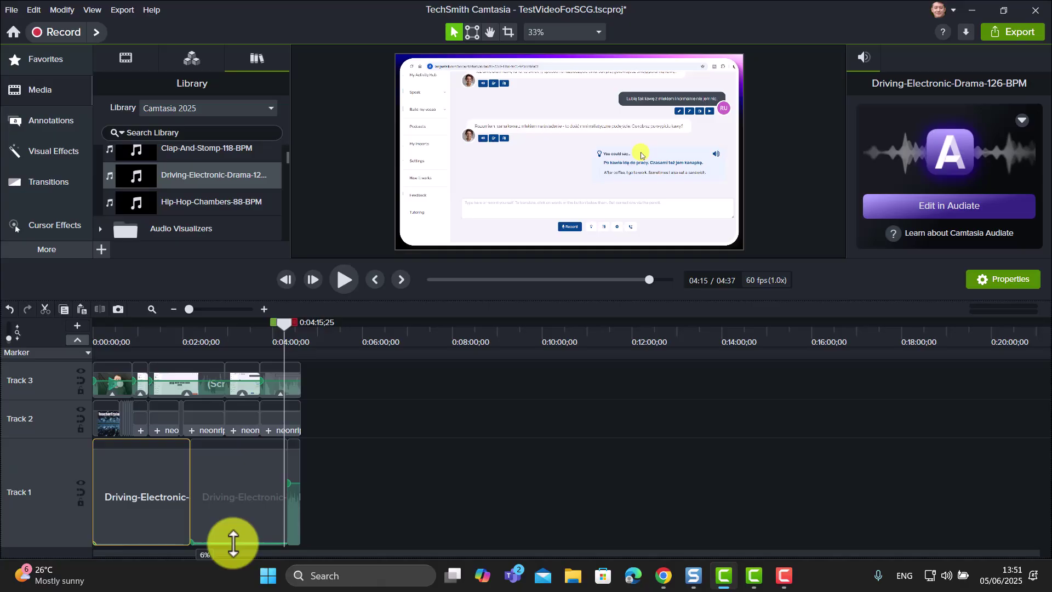
{"action": "left_click_drag", "start_coordinate": [233, 543], "coordinate": [234, 544]}
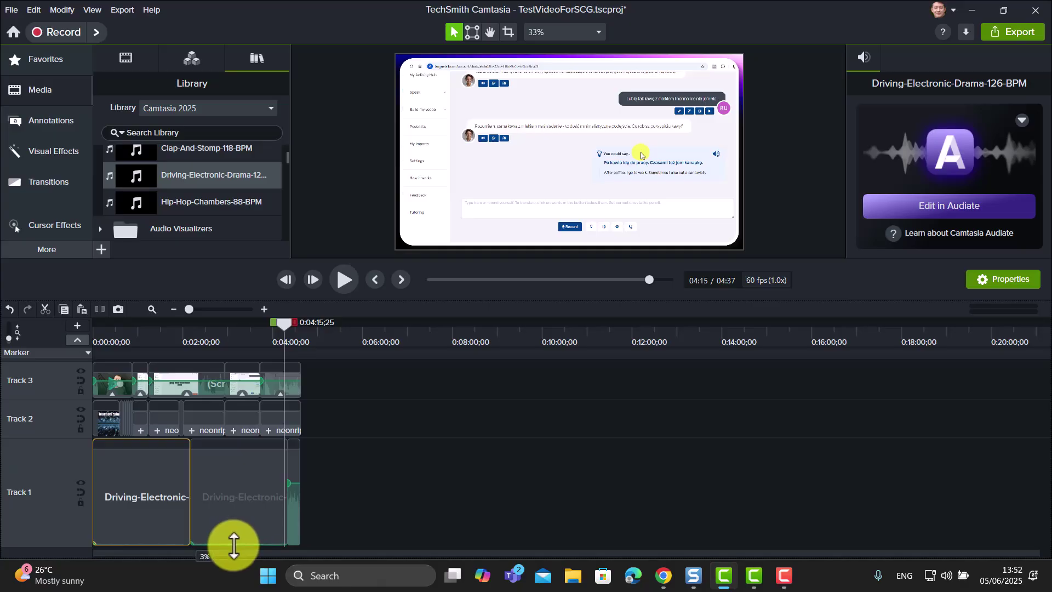
{"action": "left_click", "coordinate": [234, 544]}
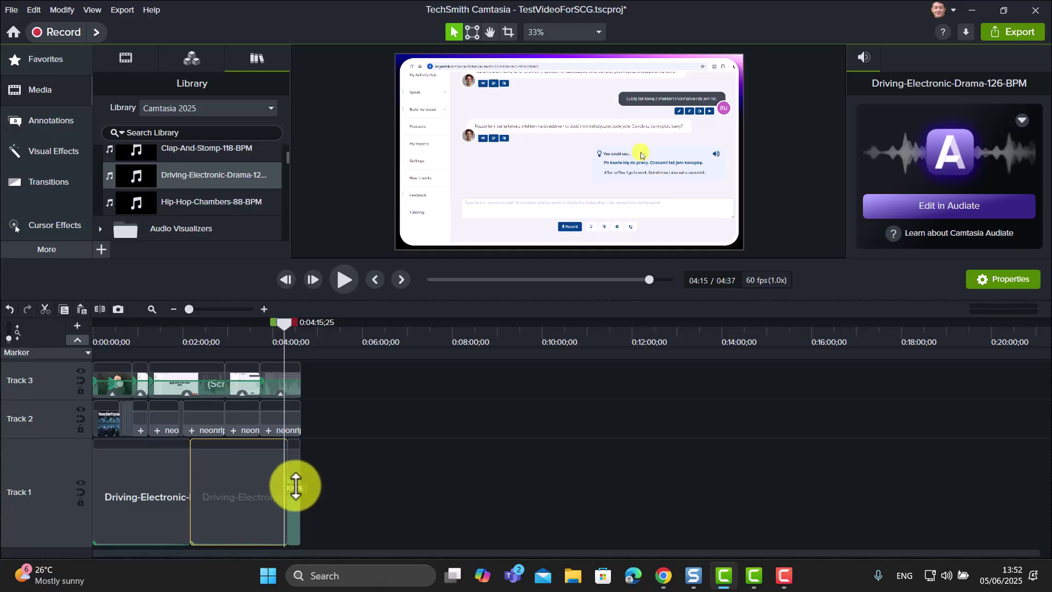
{"action": "left_click_drag", "start_coordinate": [294, 493], "coordinate": [295, 544]}
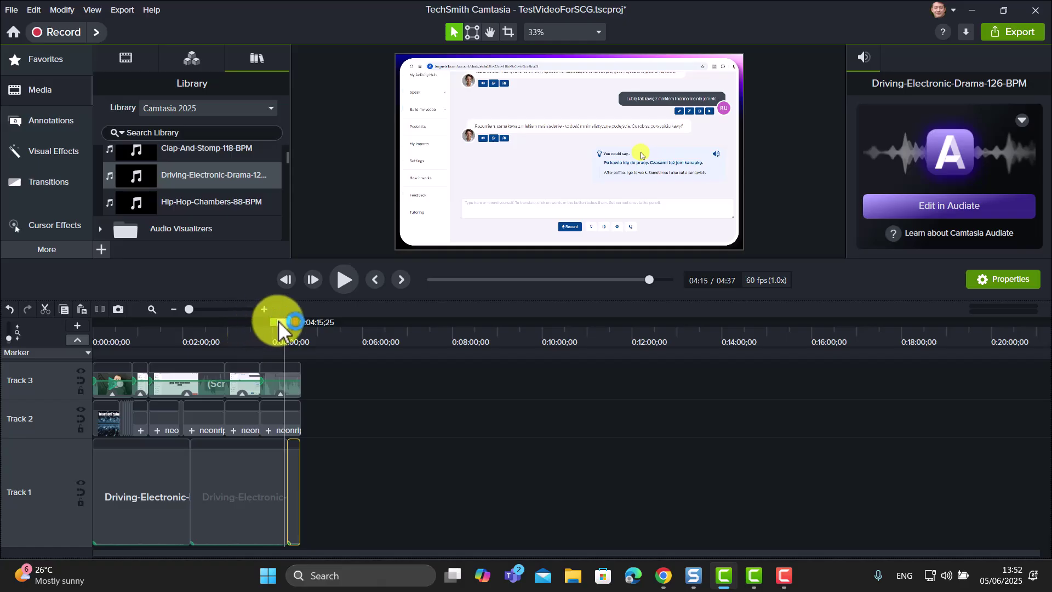
- Play the first 12 seconds of the video from the start to check the music level against the voice
{"action": "left_click_drag", "start_coordinate": [284, 324], "coordinate": [48, 341]}
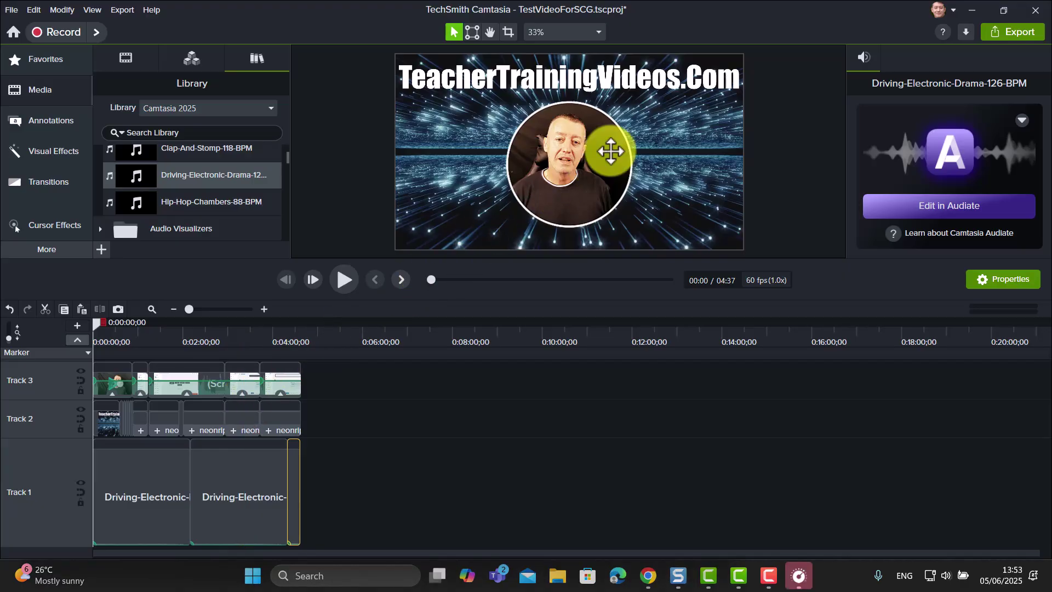
{"action": "left_click", "coordinate": [344, 279]}
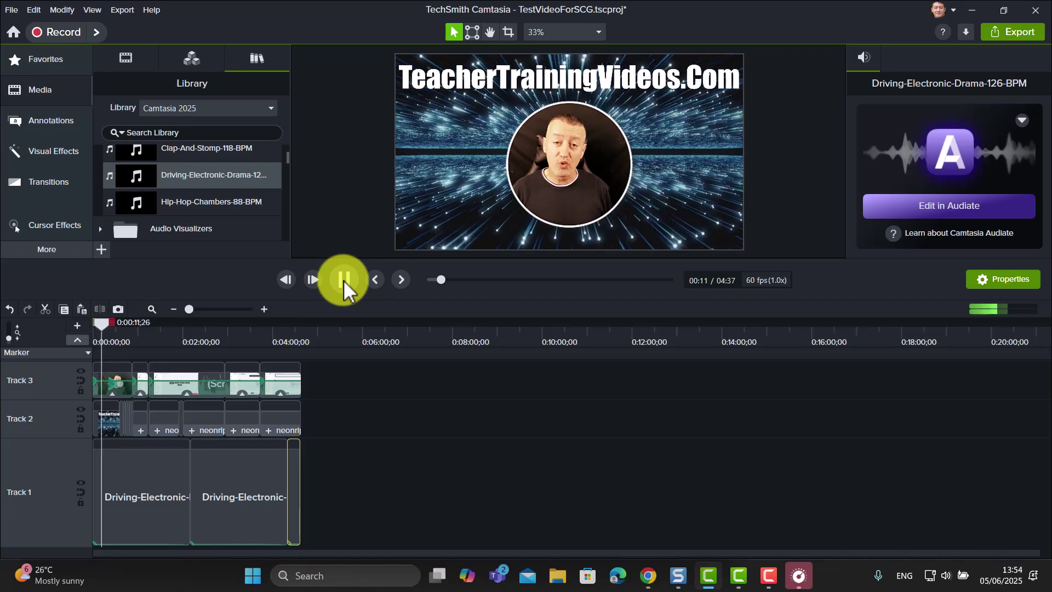
{"action": "left_click", "coordinate": [344, 280]}
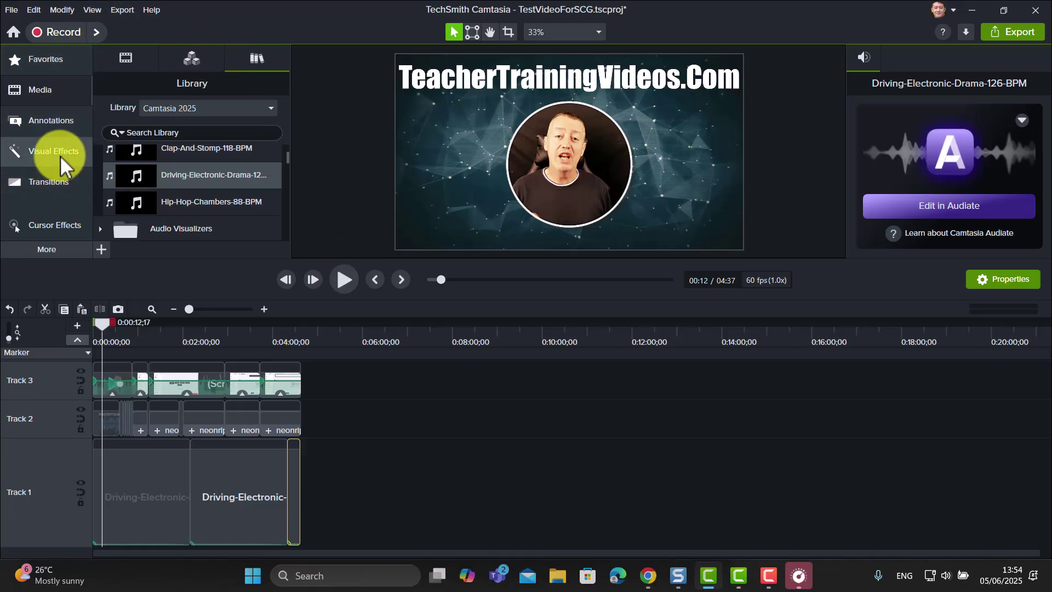
- Apply the AI Noise Removal audio effect to the camera clip at the start of Track 3
{"action": "left_click", "coordinate": [48, 251]}
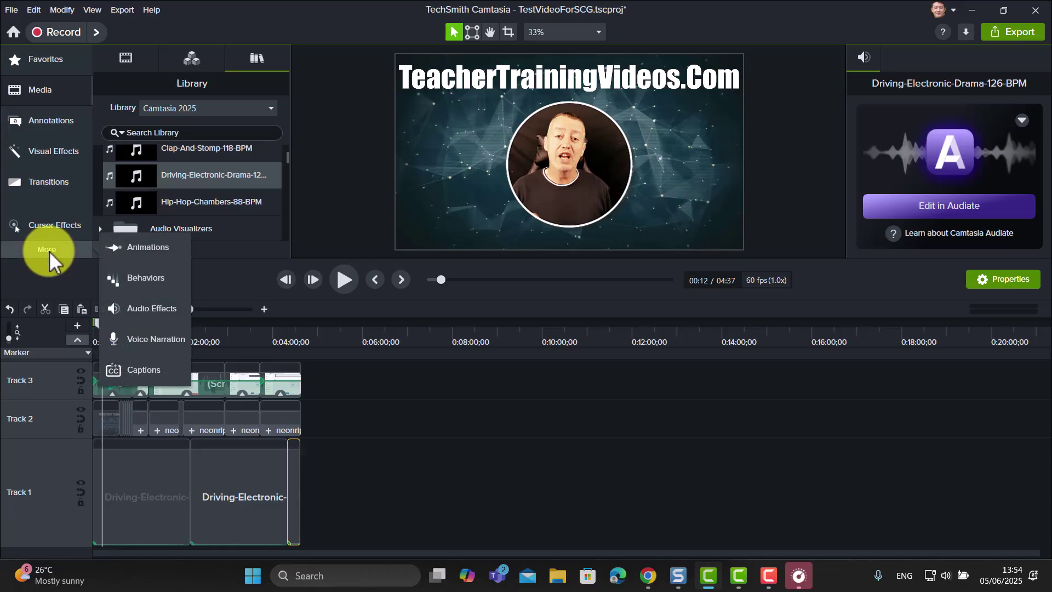
{"action": "left_click", "coordinate": [147, 307]}
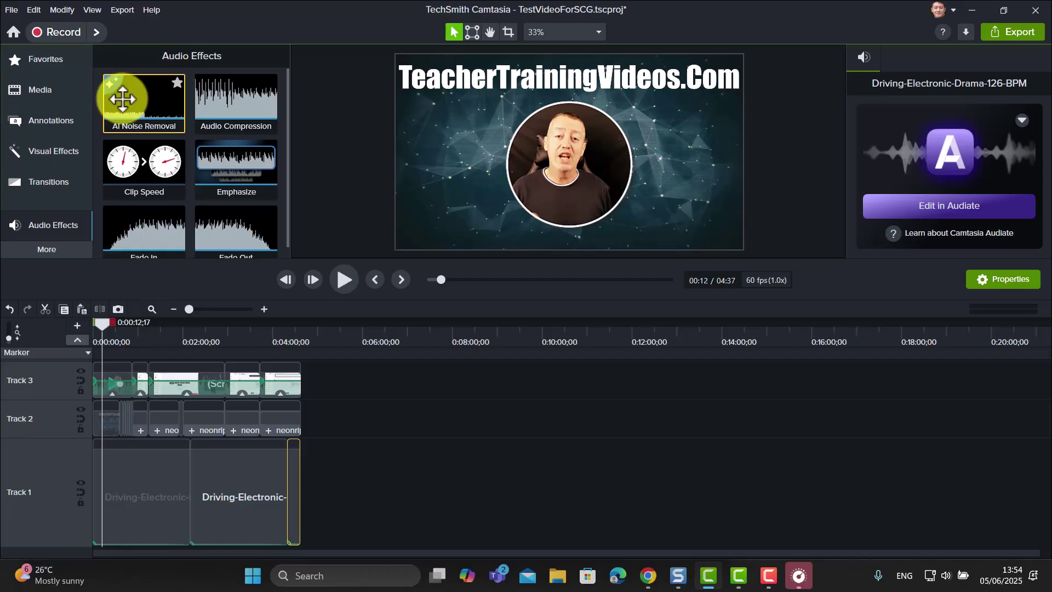
{"action": "left_click_drag", "start_coordinate": [133, 99], "coordinate": [120, 376]}
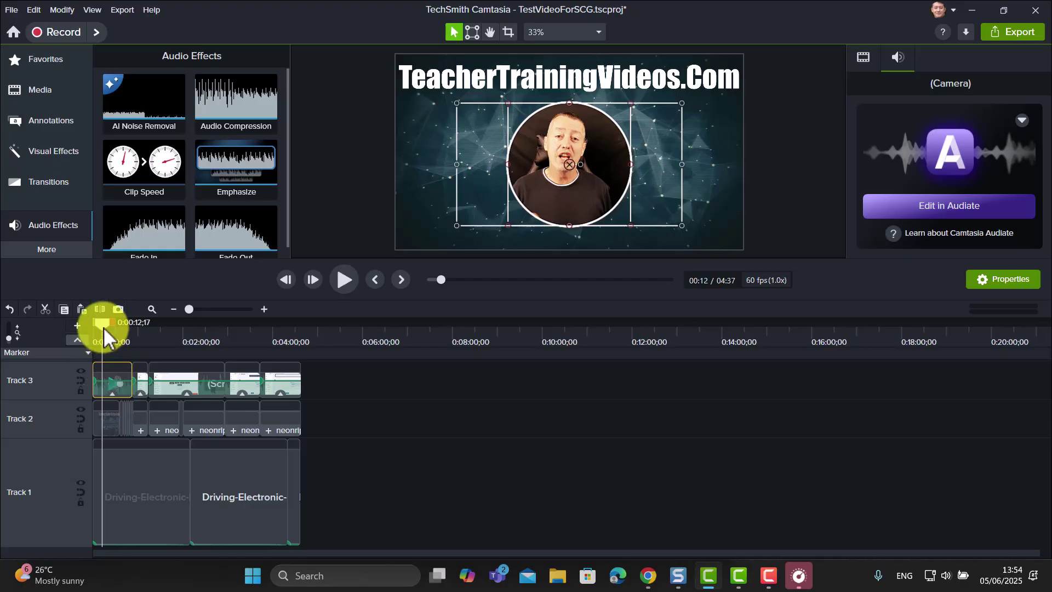
- Play the first six seconds of the video to check the voice, and apply AI Noise Removal to the first Track 3 clip again
{"action": "left_click_drag", "start_coordinate": [102, 327], "coordinate": [64, 326]}
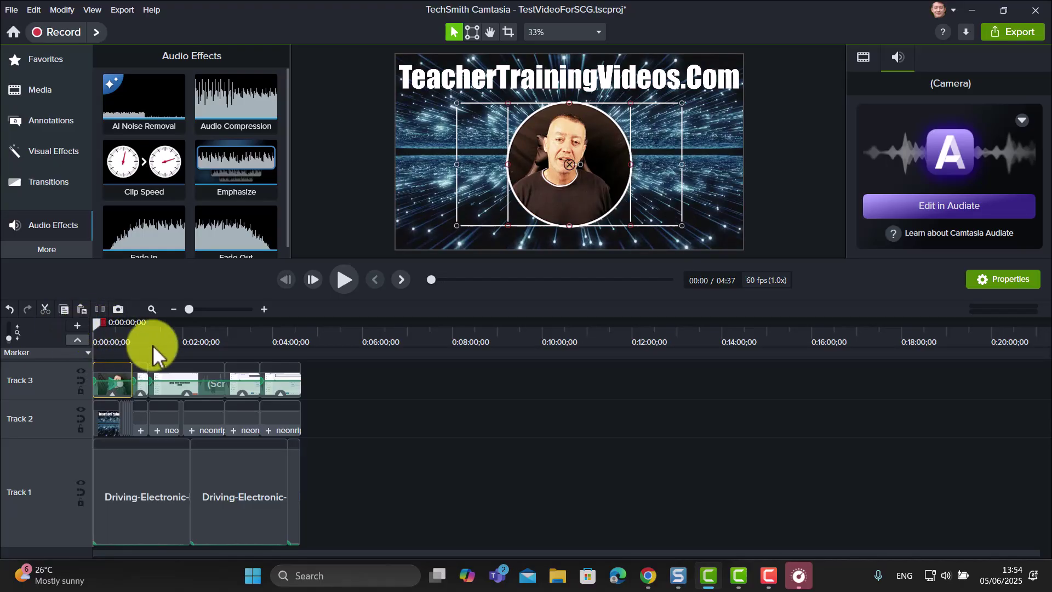
{"action": "left_click", "coordinate": [341, 287]}
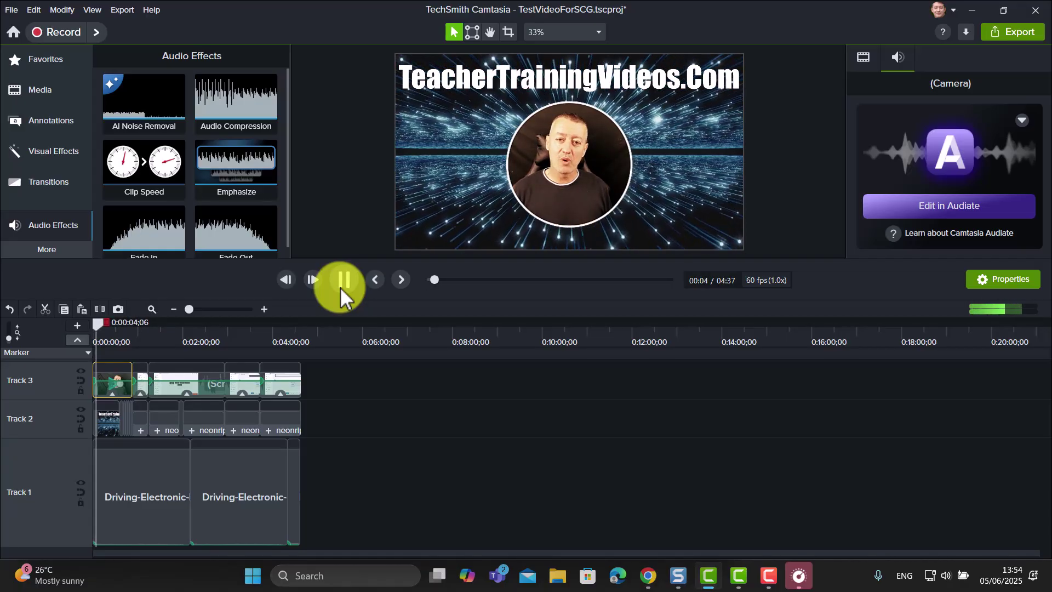
{"action": "left_click", "coordinate": [348, 281]}
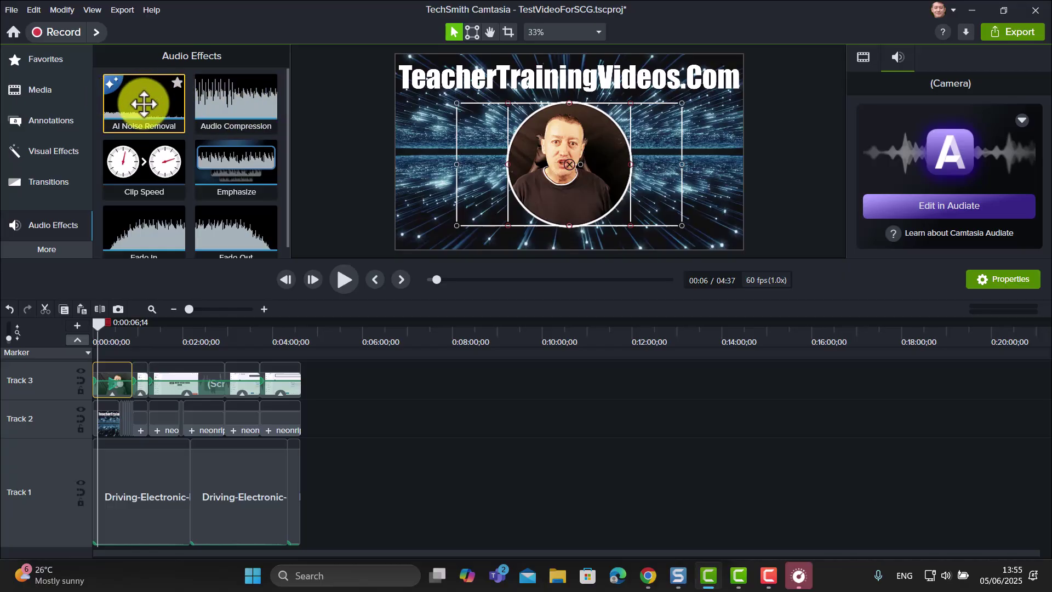
{"action": "left_click_drag", "start_coordinate": [145, 97], "coordinate": [117, 376]}
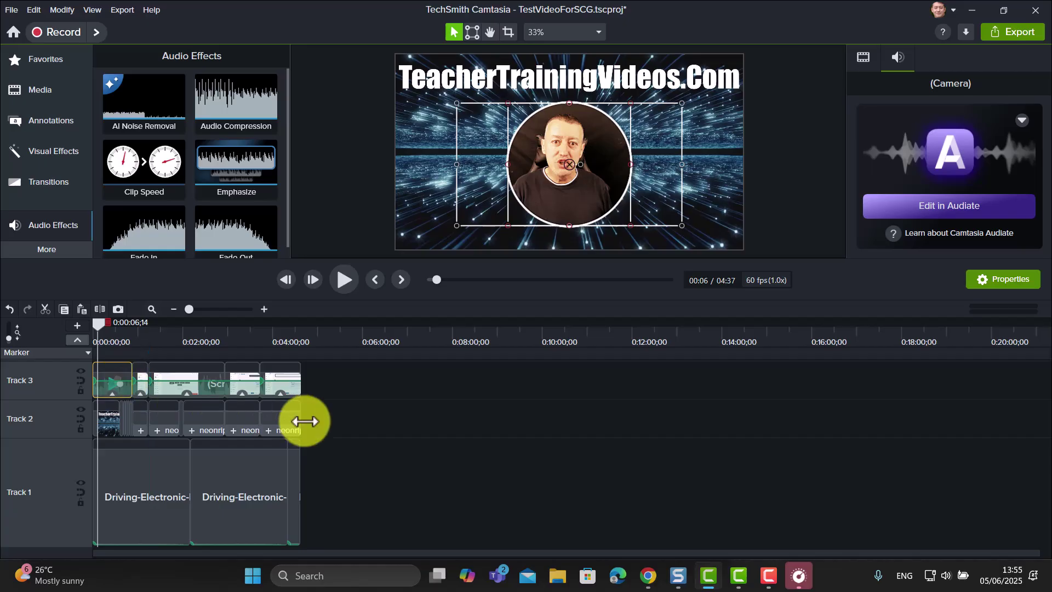
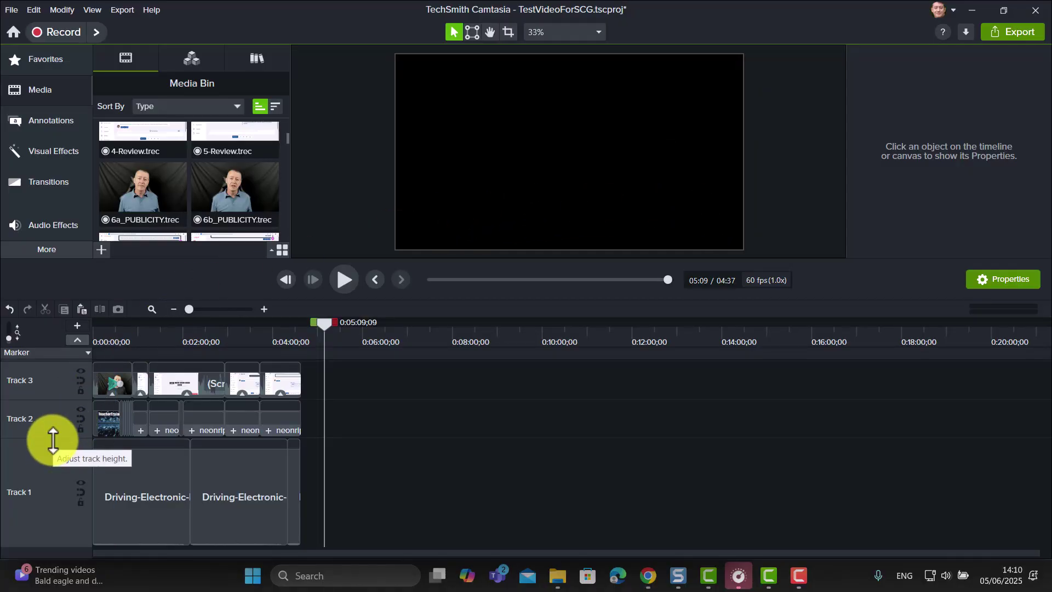
- Shrink Track 1 to its minimum height and add a red speech bubble callout to the canvas at 0:00:57;23
{"action": "left_click_drag", "start_coordinate": [53, 438], "coordinate": [47, 545]}
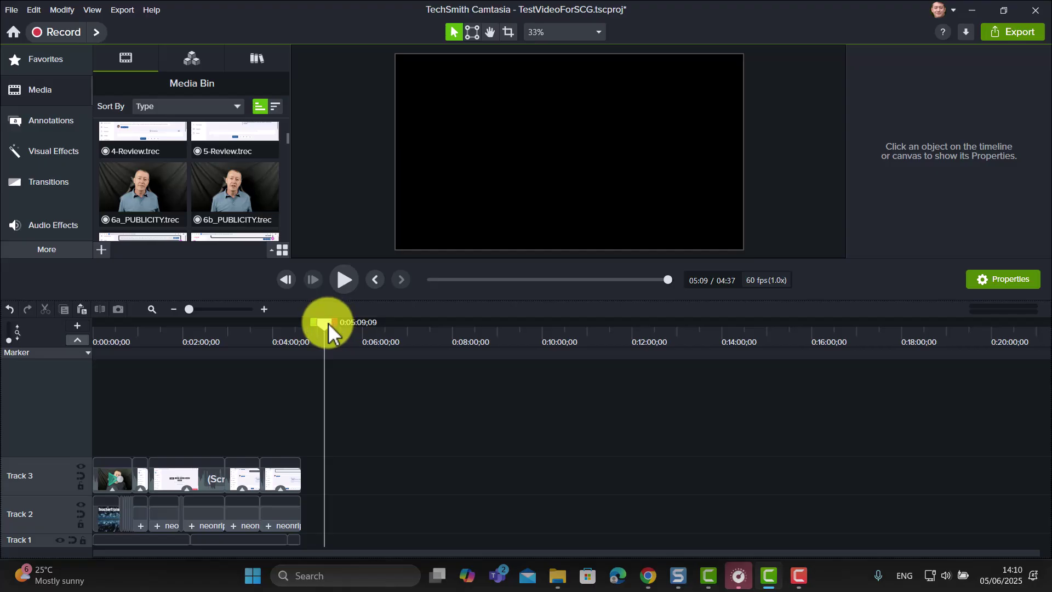
{"action": "mouse_move", "coordinate": [328, 323]}
{"action": "left_mouse_down"}
{"action": "mouse_move", "coordinate": [130, 328]}
{"action": "mouse_move", "coordinate": [140, 351]}
{"action": "left_mouse_up"}
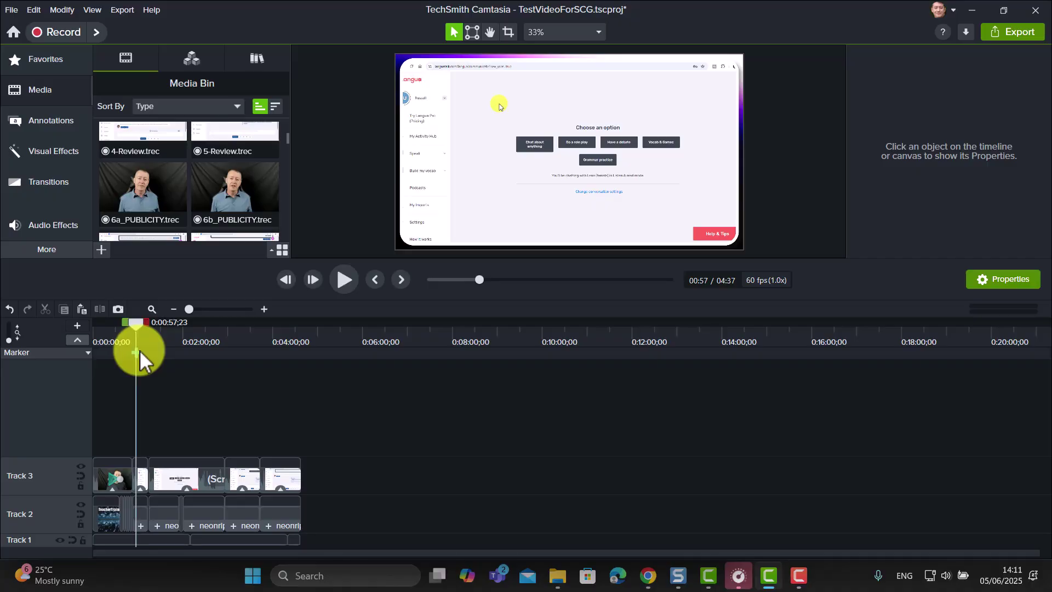
{"action": "left_click", "coordinate": [42, 121]}
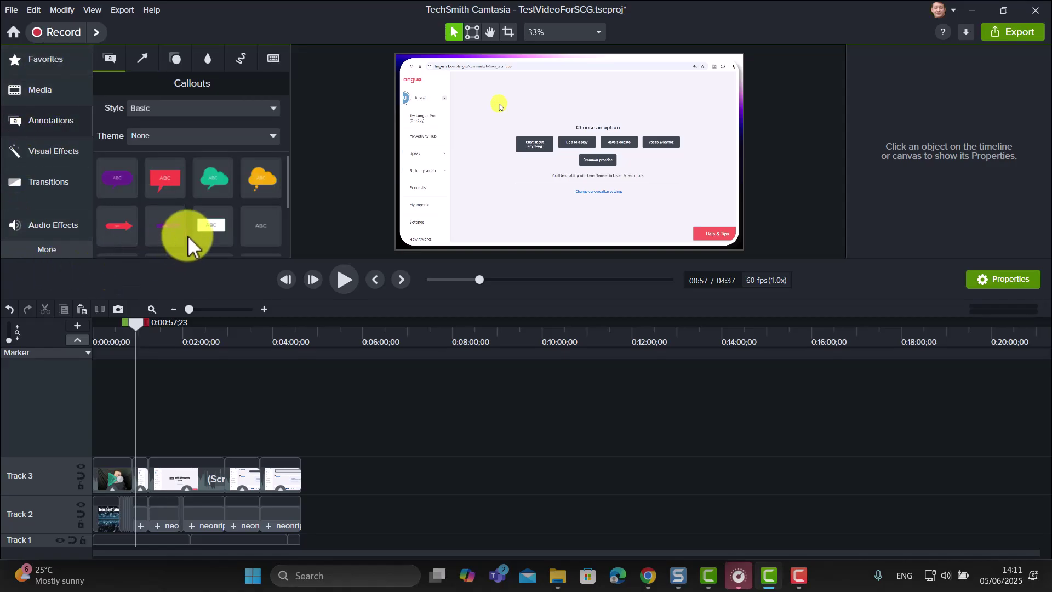
{"action": "left_click_drag", "start_coordinate": [153, 183], "coordinate": [438, 154]}
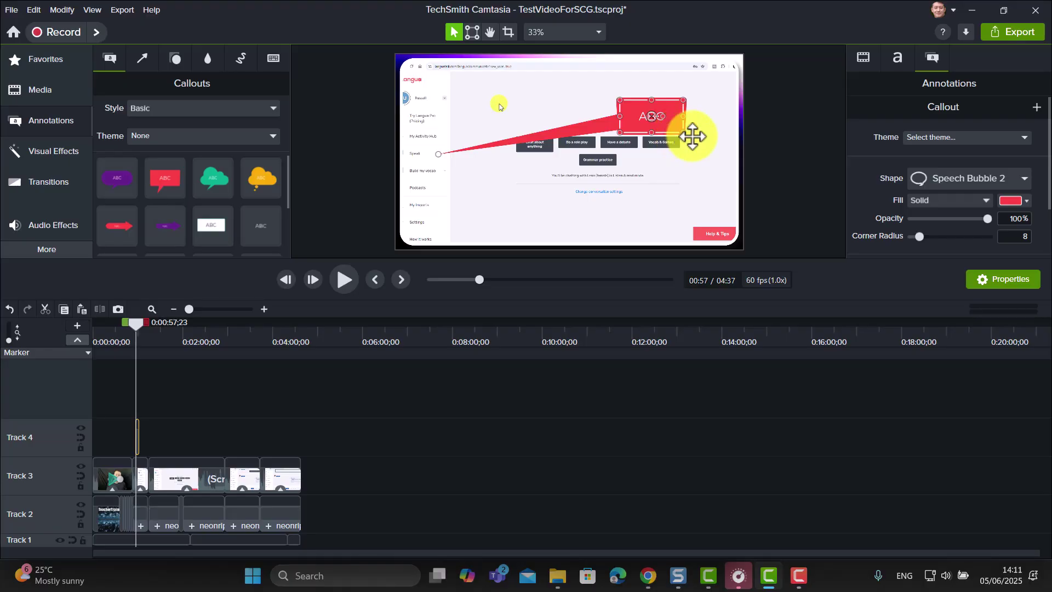
- Enlarge the speech bubble downward and to the right, and replace its text with "This is important"
{"action": "left_click_drag", "start_coordinate": [684, 133], "coordinate": [699, 181]}
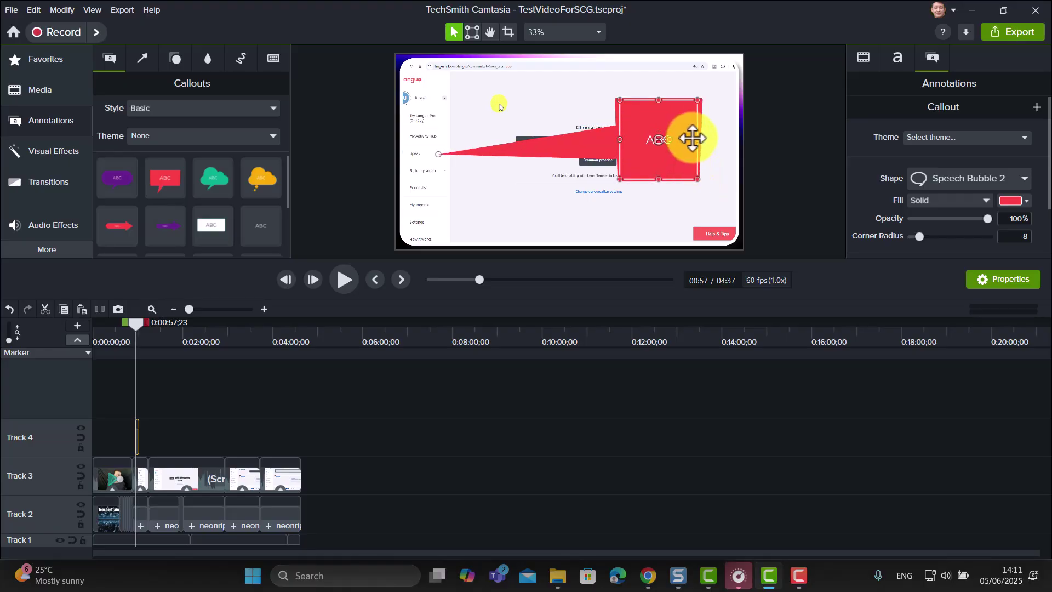
{"action": "double_click", "coordinate": [693, 138]}
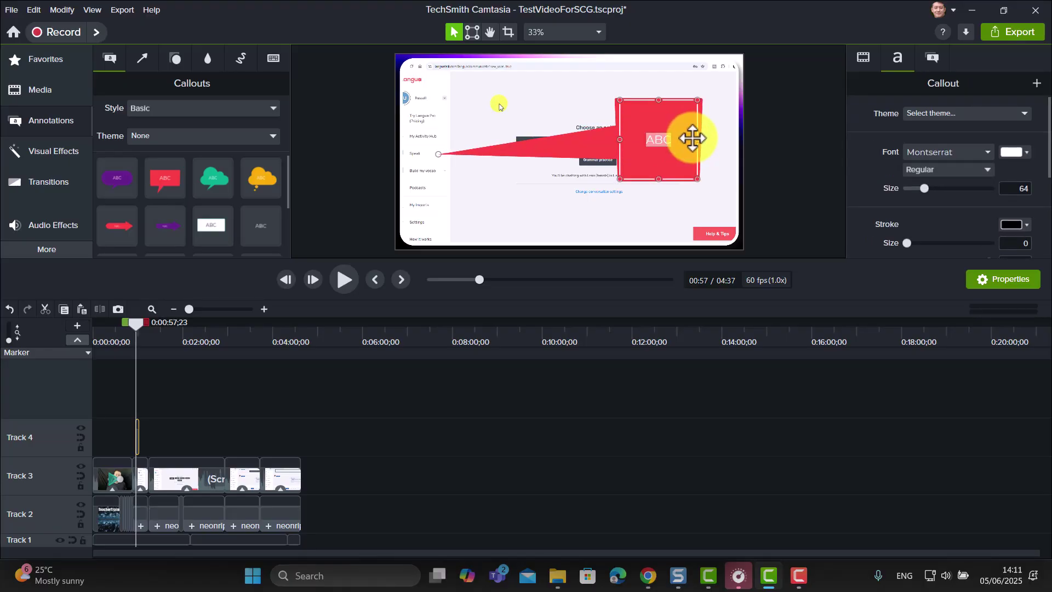
{"action": "type", "text": "This is important"}
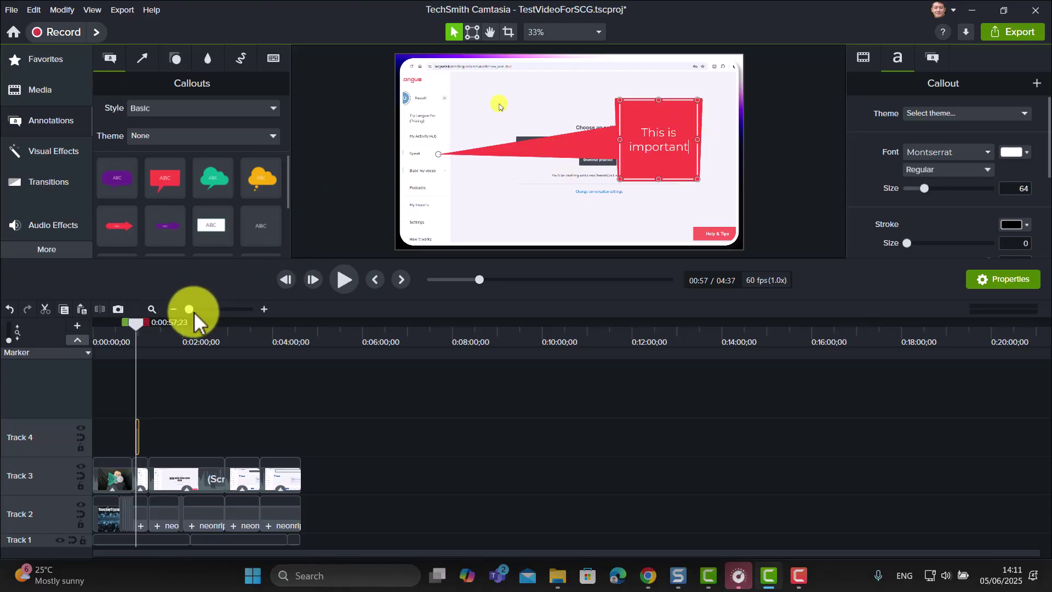
- Extend the callout on Track 4 to end at about 0:01:08 and scrub through it to 0:01:03;44
{"action": "left_click_drag", "start_coordinate": [189, 310], "coordinate": [226, 311]}
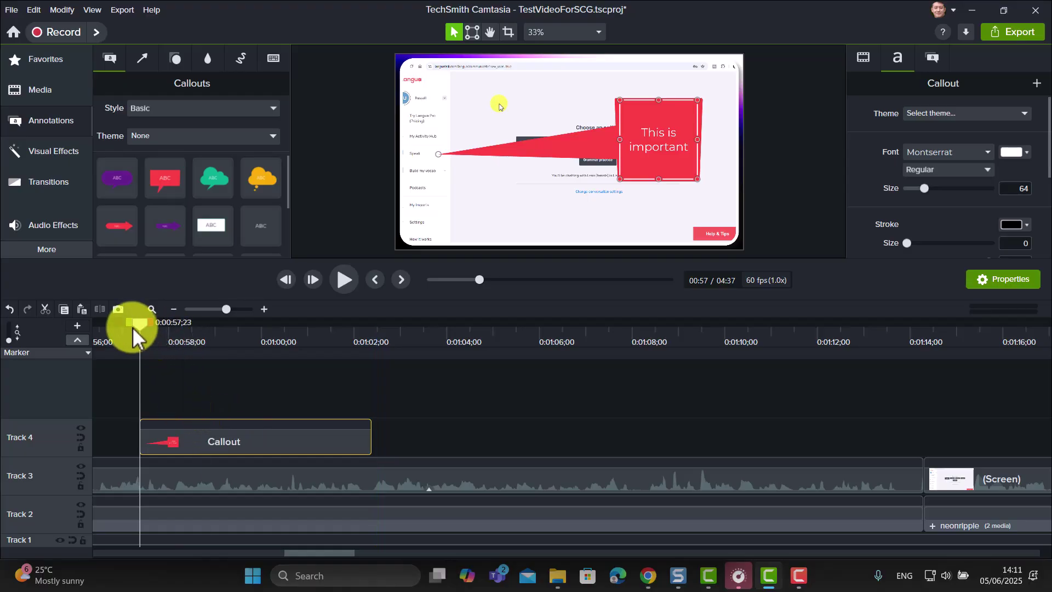
{"action": "left_click_drag", "start_coordinate": [140, 323], "coordinate": [212, 416]}
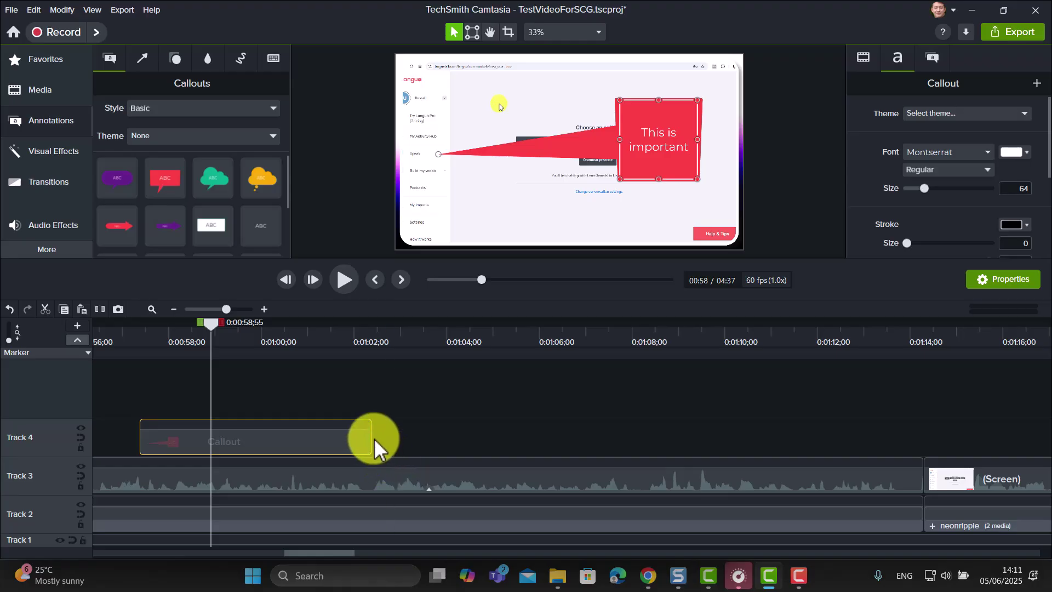
{"action": "left_click_drag", "start_coordinate": [369, 437], "coordinate": [647, 455]}
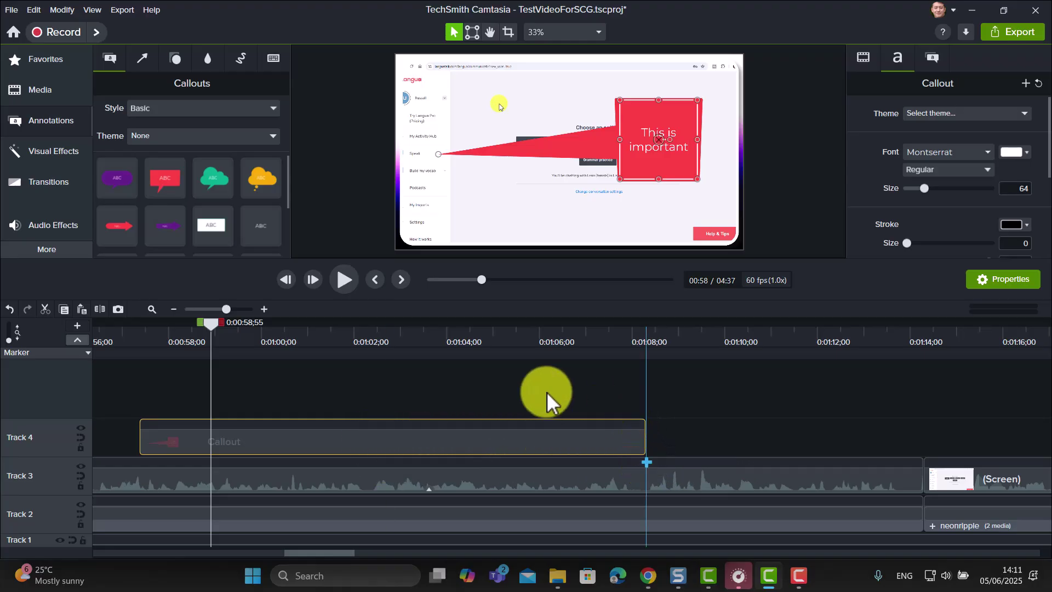
{"action": "left_click_drag", "start_coordinate": [208, 325], "coordinate": [432, 412]}
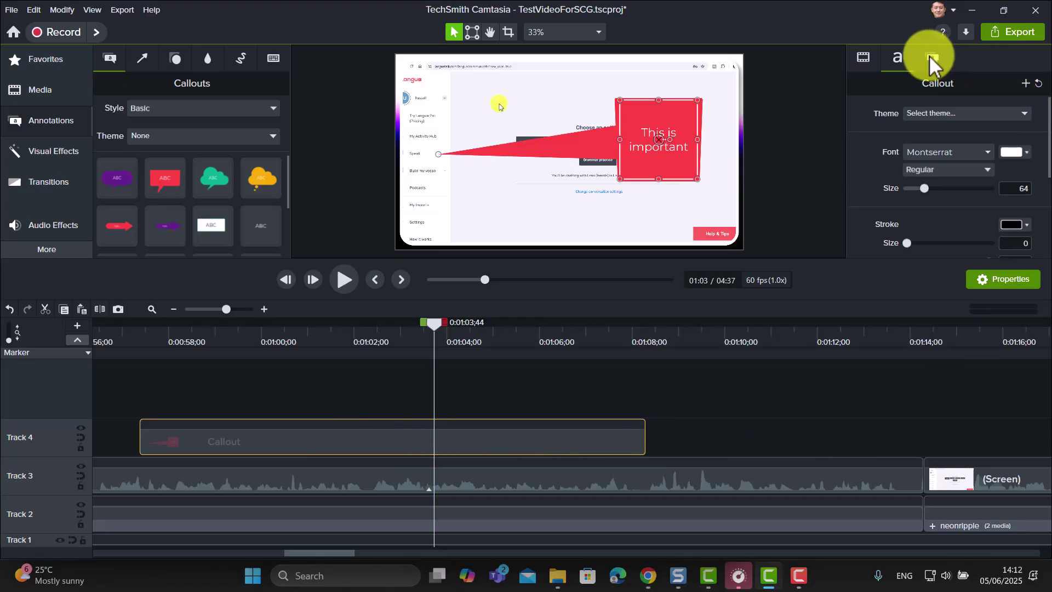
- Recolour the callout's solid fill by sampling the Help & Tips button in the screen recording with the eyedropper
{"action": "left_click", "coordinate": [1008, 280]}
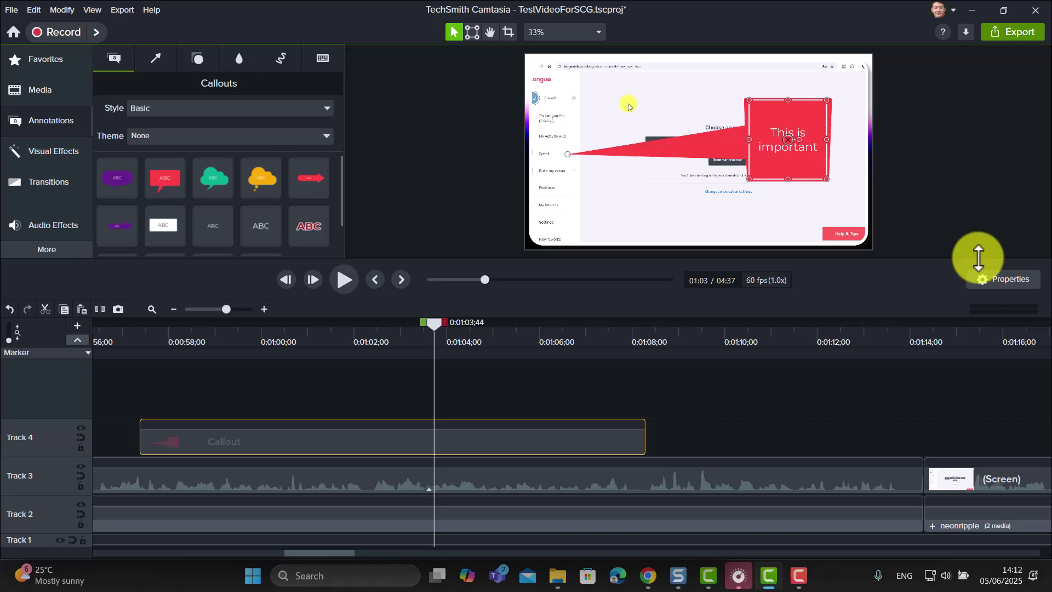
{"action": "left_click", "coordinate": [1012, 281]}
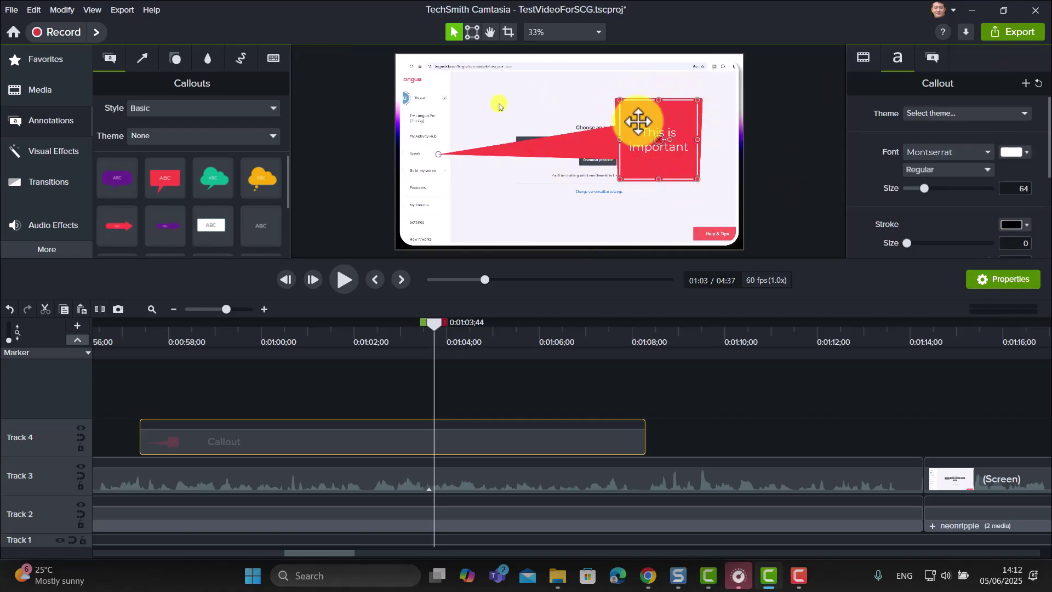
{"action": "left_click", "coordinate": [935, 57]}
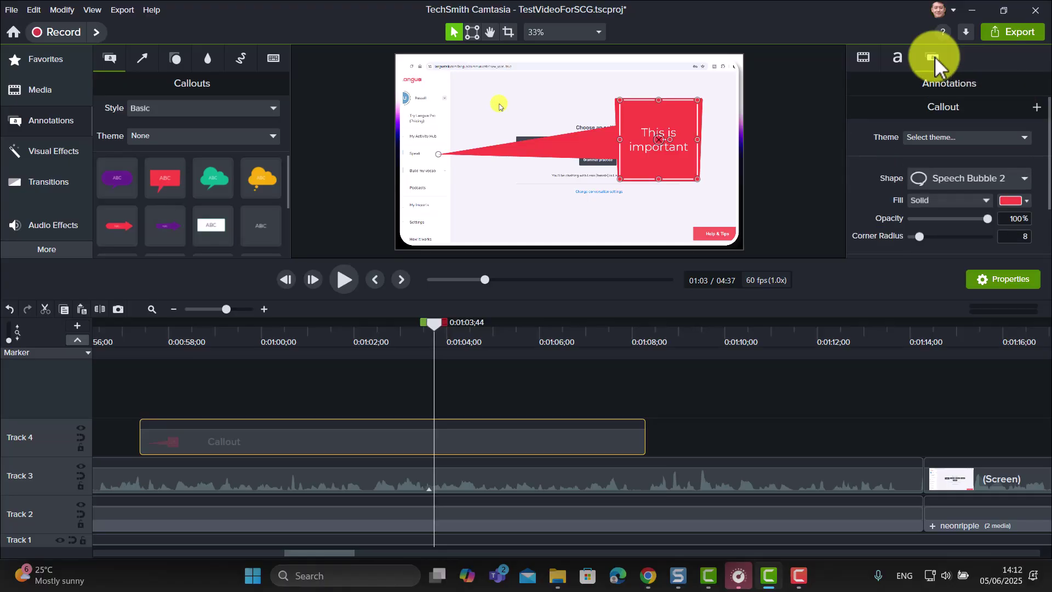
{"action": "left_click", "coordinate": [1028, 202]}
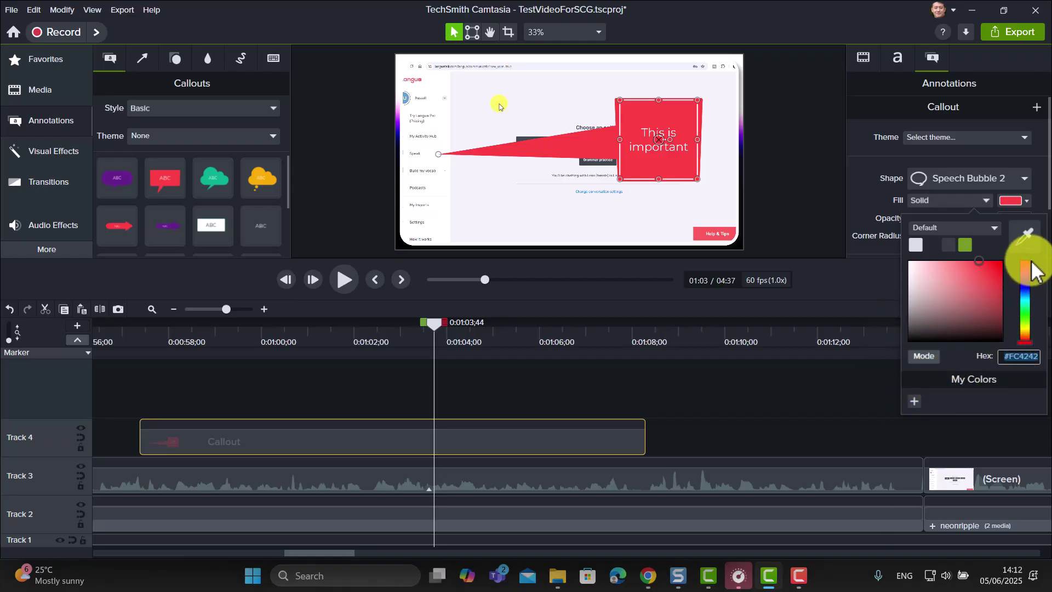
{"action": "left_click", "coordinate": [1028, 241]}
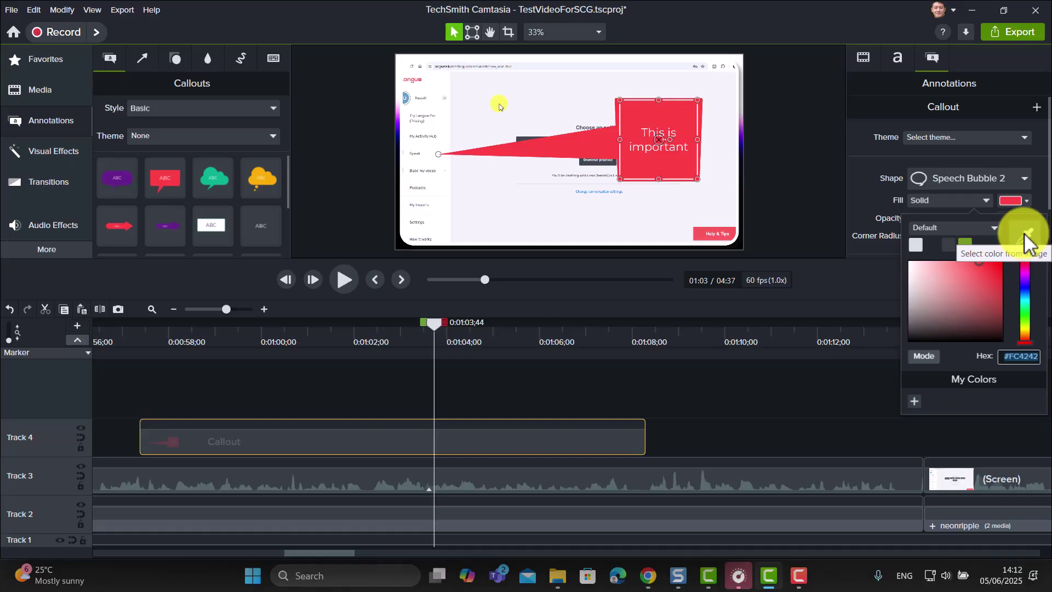
{"action": "left_click", "coordinate": [1027, 241]}
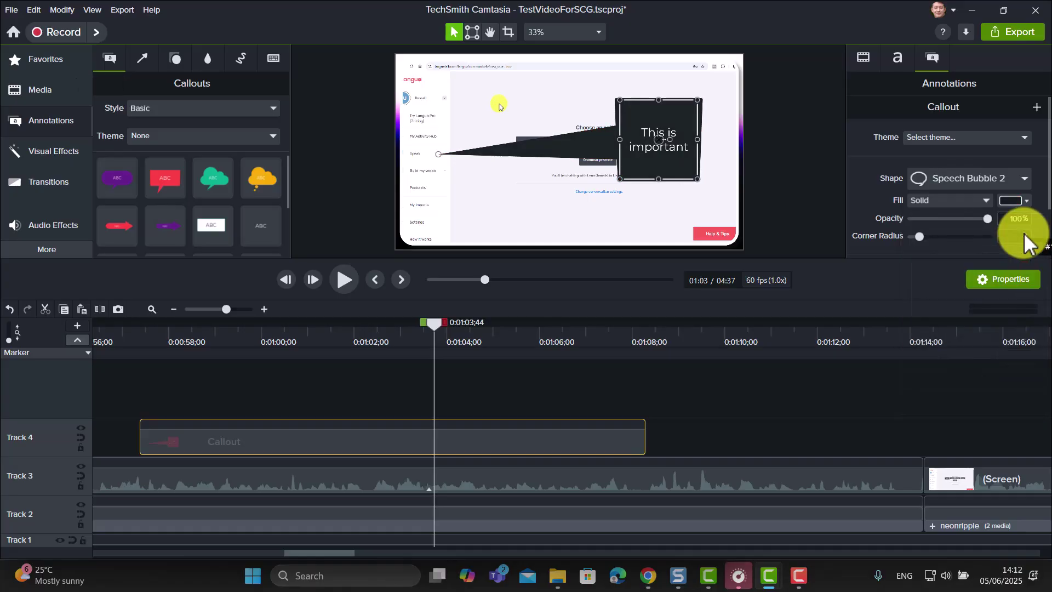
{"action": "left_click", "coordinate": [700, 234]}
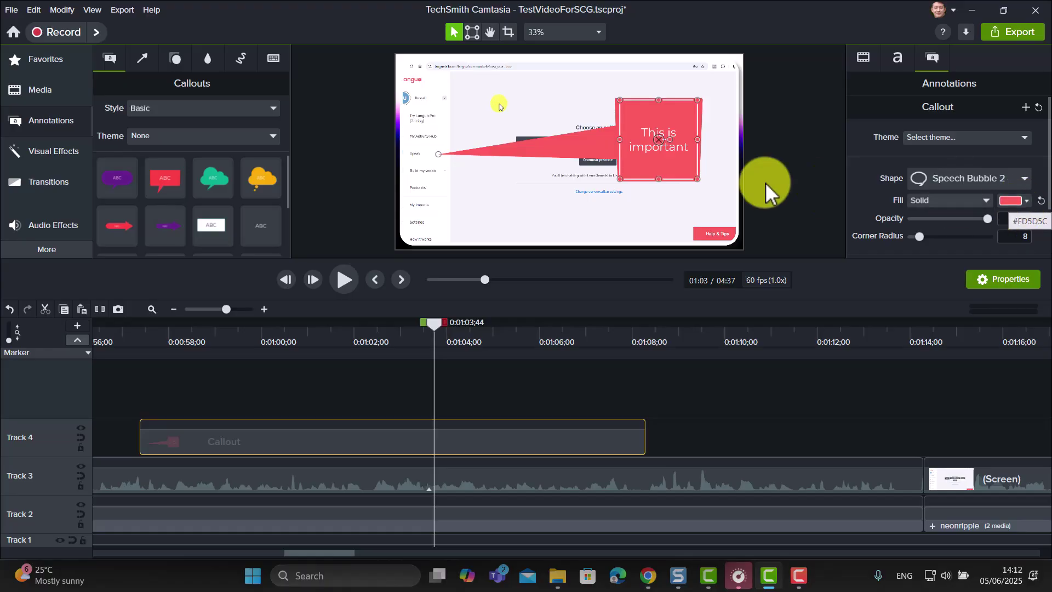
- Apply the Glow transition to both the start and the end of the callout on Track 4
{"action": "left_click", "coordinate": [56, 187]}
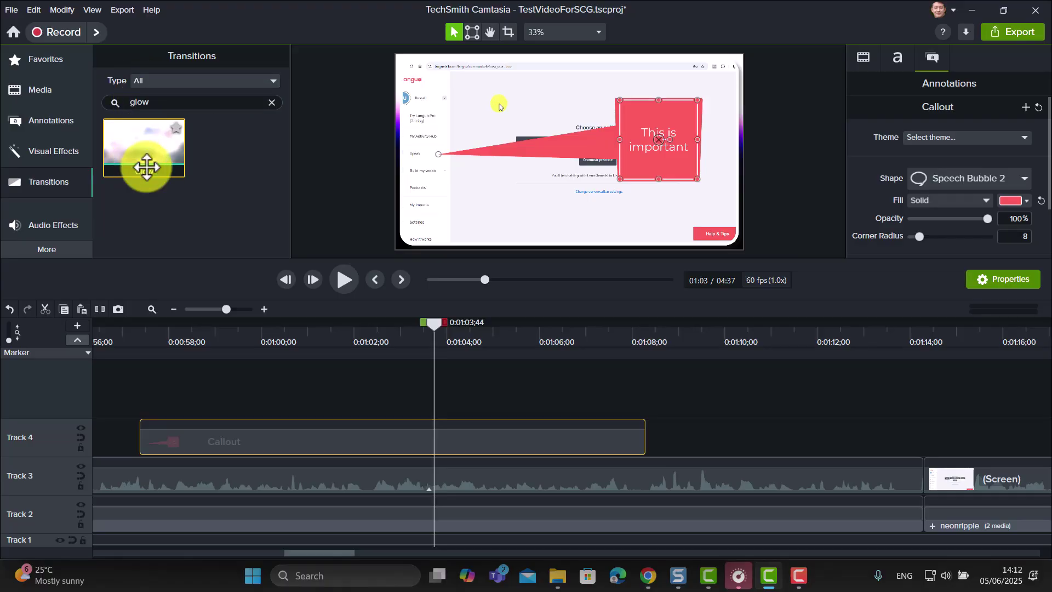
{"action": "left_click_drag", "start_coordinate": [146, 164], "coordinate": [312, 437]}
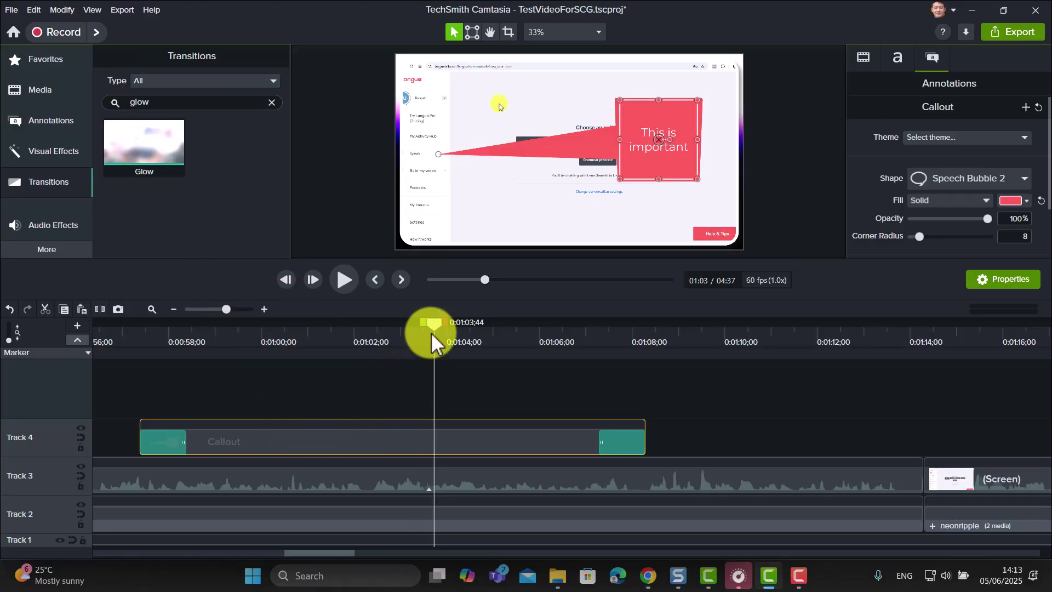
- Preview the Glow transitions by playing the callout's entrance from 0:00:57;10 and its exit from 0:01:07;03
{"action": "left_click_drag", "start_coordinate": [436, 324], "coordinate": [131, 328]}
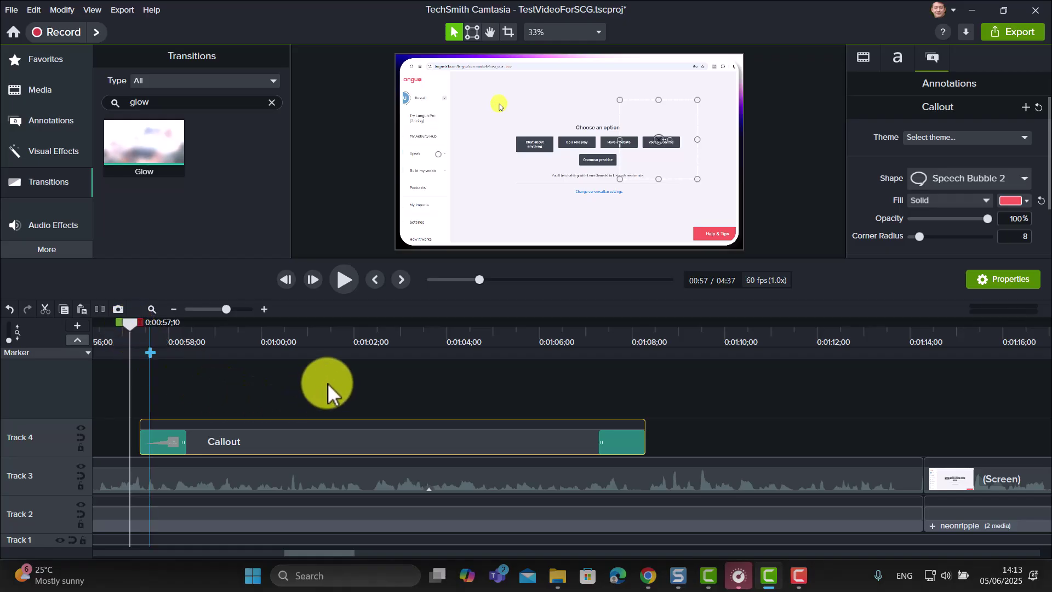
{"action": "left_click", "coordinate": [342, 280]}
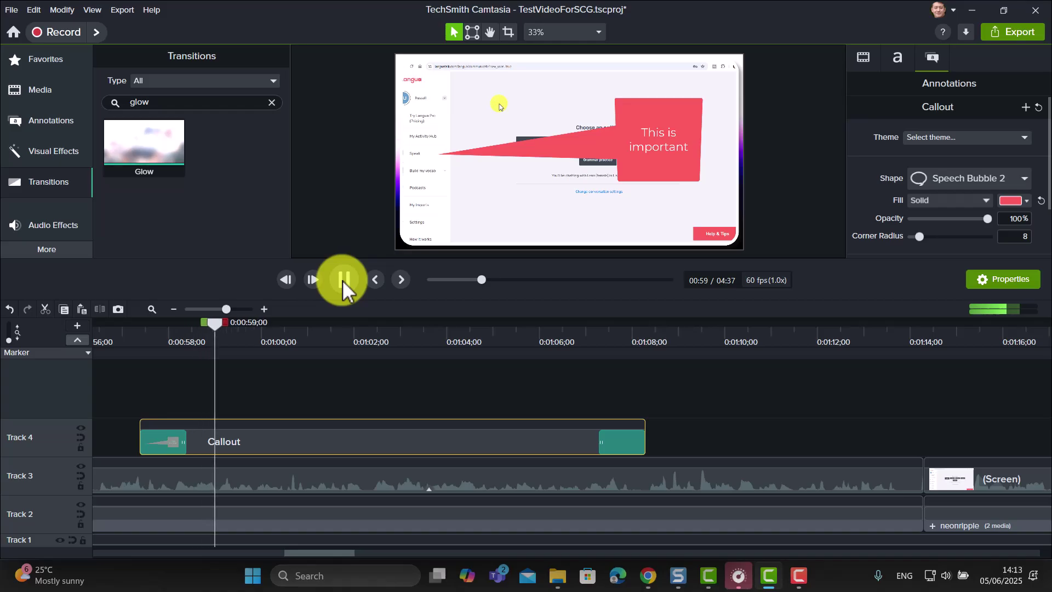
{"action": "left_click", "coordinate": [343, 280]}
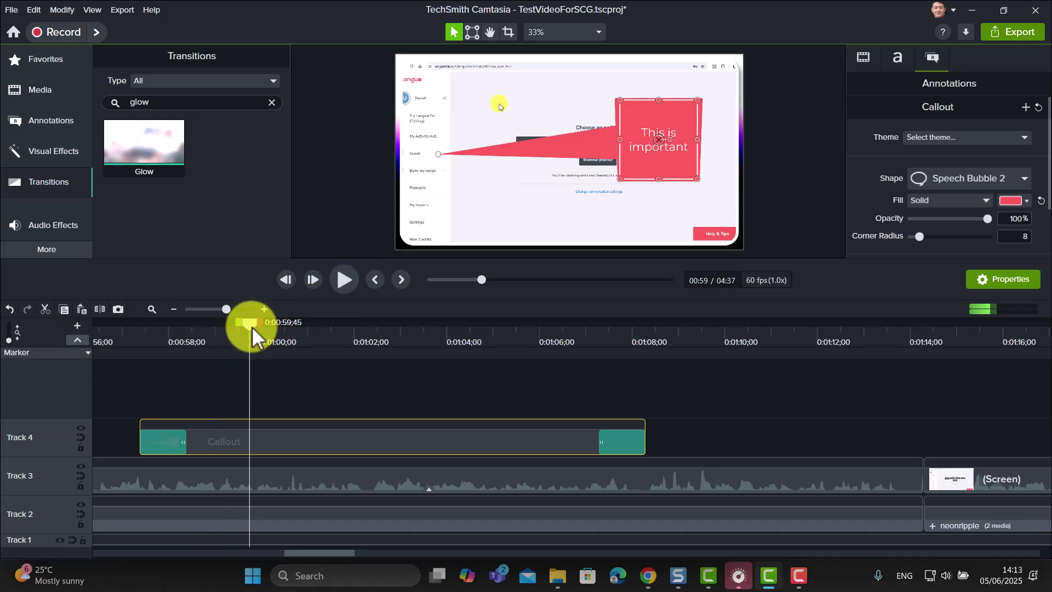
{"action": "left_click_drag", "start_coordinate": [252, 327], "coordinate": [590, 400]}
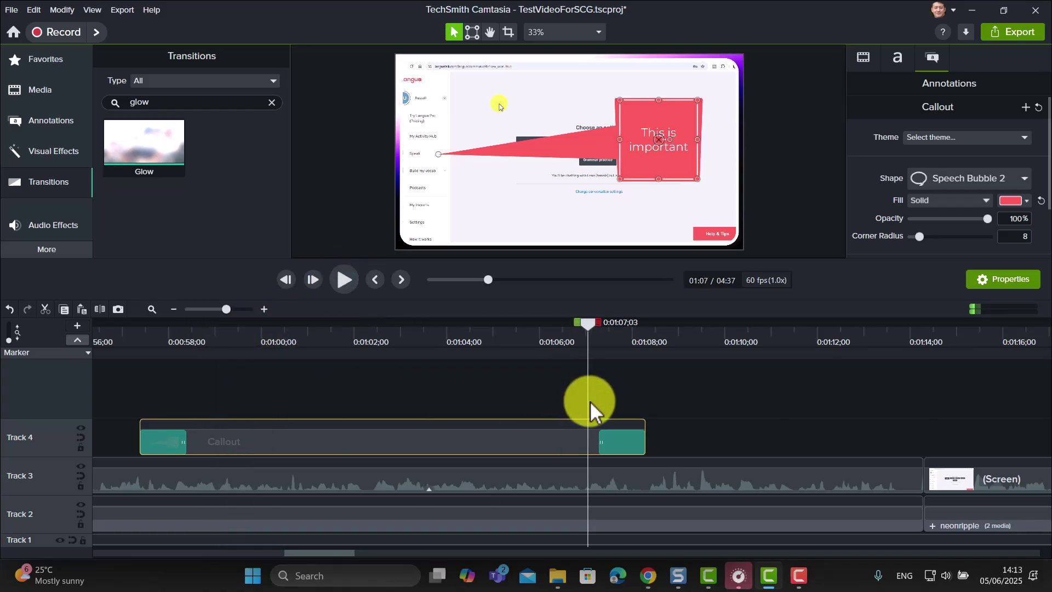
{"action": "left_click", "coordinate": [348, 281]}
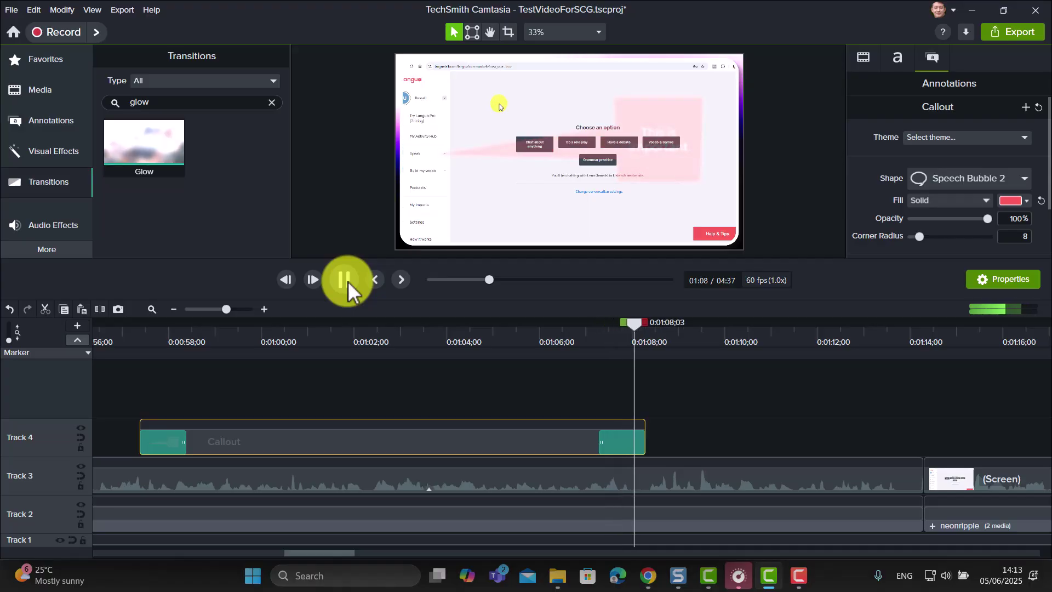
{"action": "left_click", "coordinate": [347, 281]}
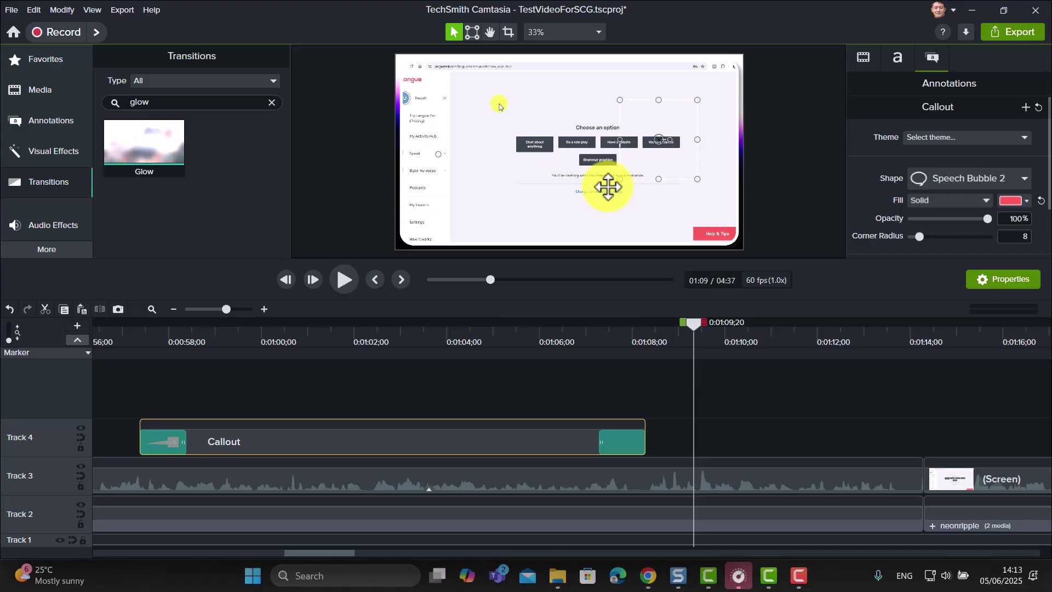
- Add a sketch motion rectangle at 0:01:09;18 on Track 4, enlarge it around the Choose an option area, and preview its drawing
{"action": "left_click", "coordinate": [41, 116]}
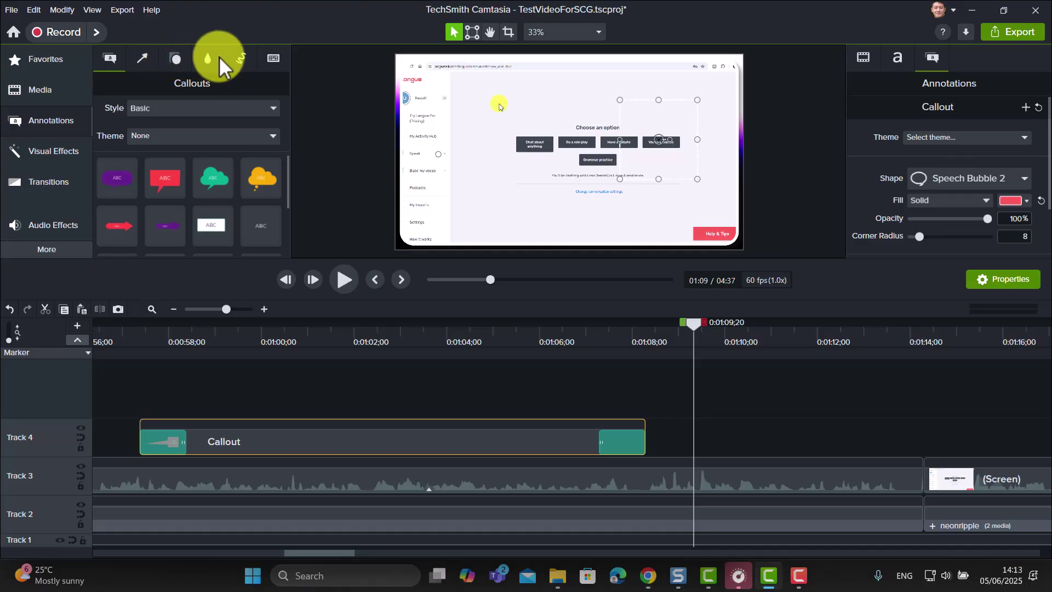
{"action": "left_click", "coordinate": [144, 58]}
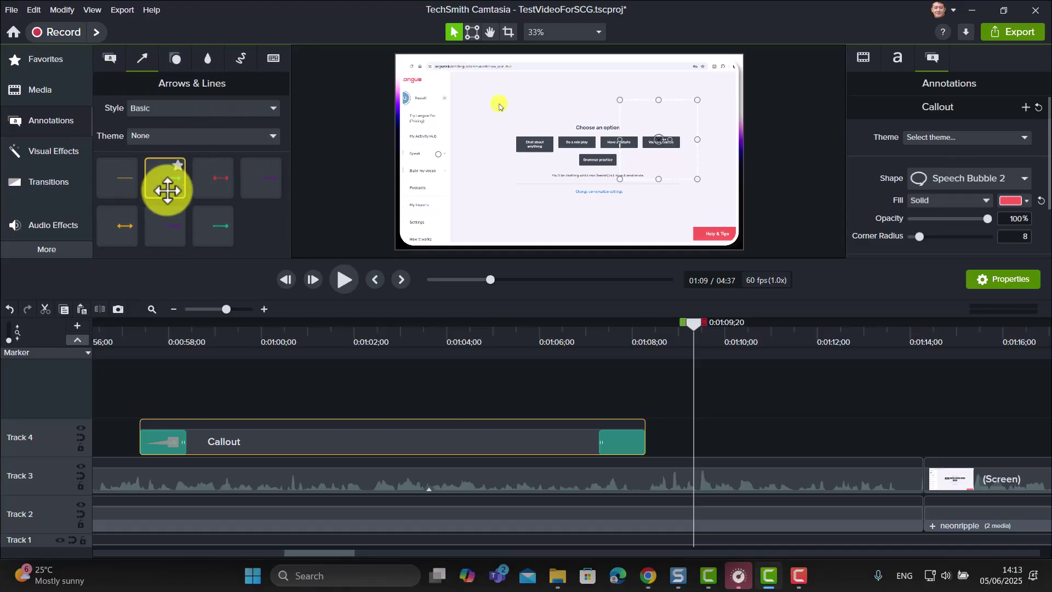
{"action": "left_click", "coordinate": [244, 55]}
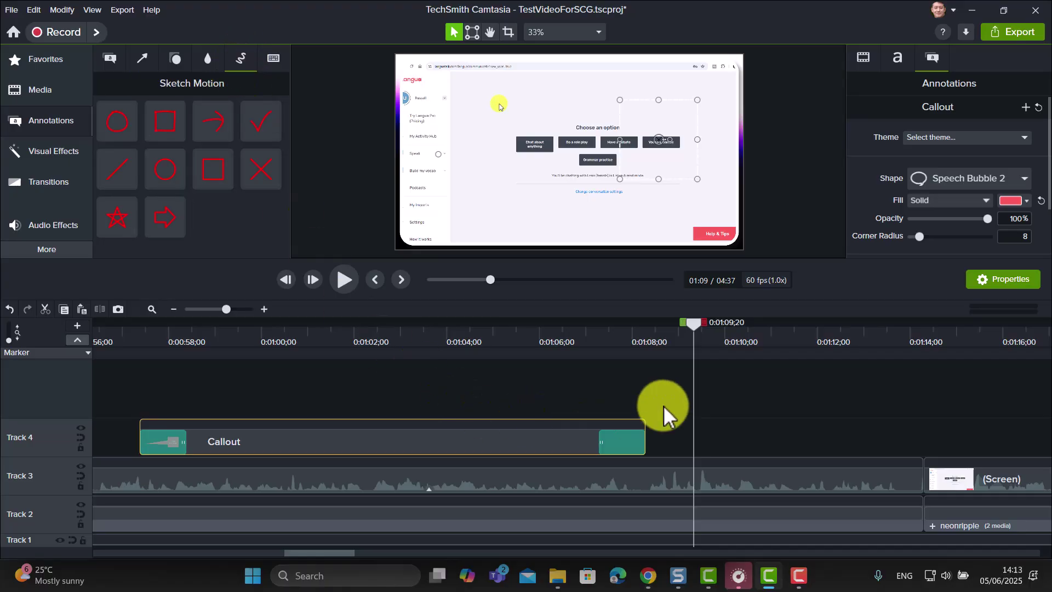
{"action": "left_click_drag", "start_coordinate": [692, 320], "coordinate": [689, 345]}
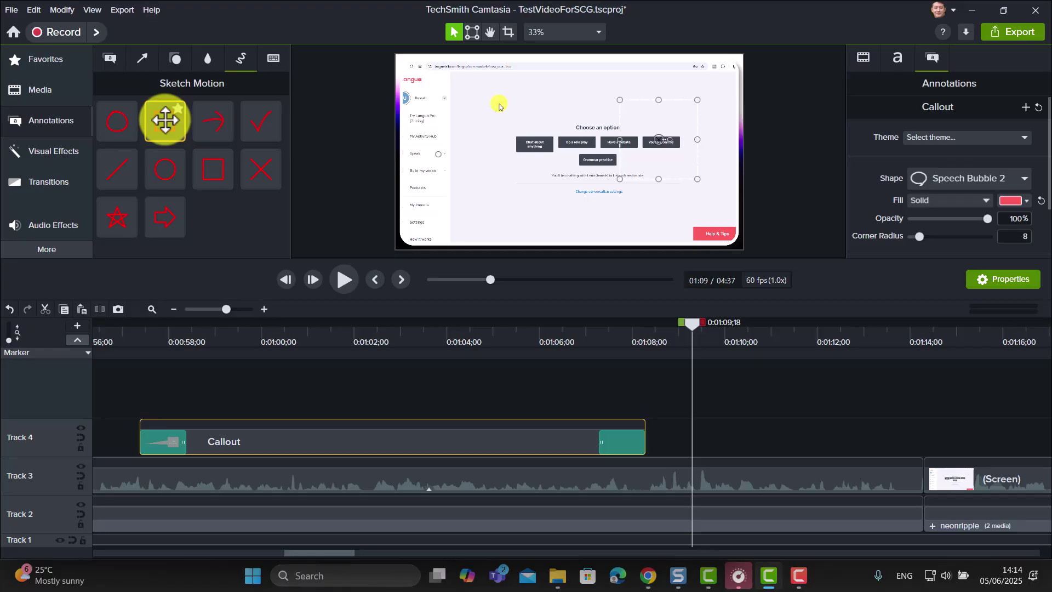
{"action": "mouse_move", "coordinate": [165, 121]}
{"action": "left_mouse_down"}
{"action": "mouse_move", "coordinate": [216, 151]}
{"action": "mouse_move", "coordinate": [422, 197]}
{"action": "mouse_move", "coordinate": [505, 169]}
{"action": "mouse_move", "coordinate": [516, 147]}
{"action": "left_mouse_up"}
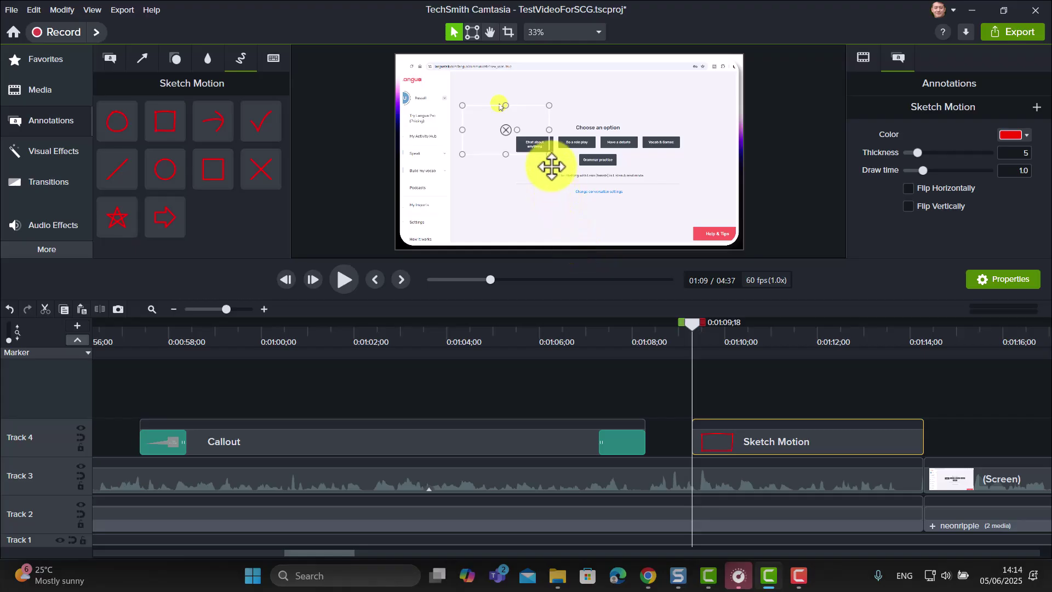
{"action": "mouse_move", "coordinate": [549, 154]}
{"action": "left_mouse_down"}
{"action": "mouse_move", "coordinate": [630, 183]}
{"action": "mouse_move", "coordinate": [684, 183]}
{"action": "mouse_move", "coordinate": [699, 201]}
{"action": "left_mouse_up"}
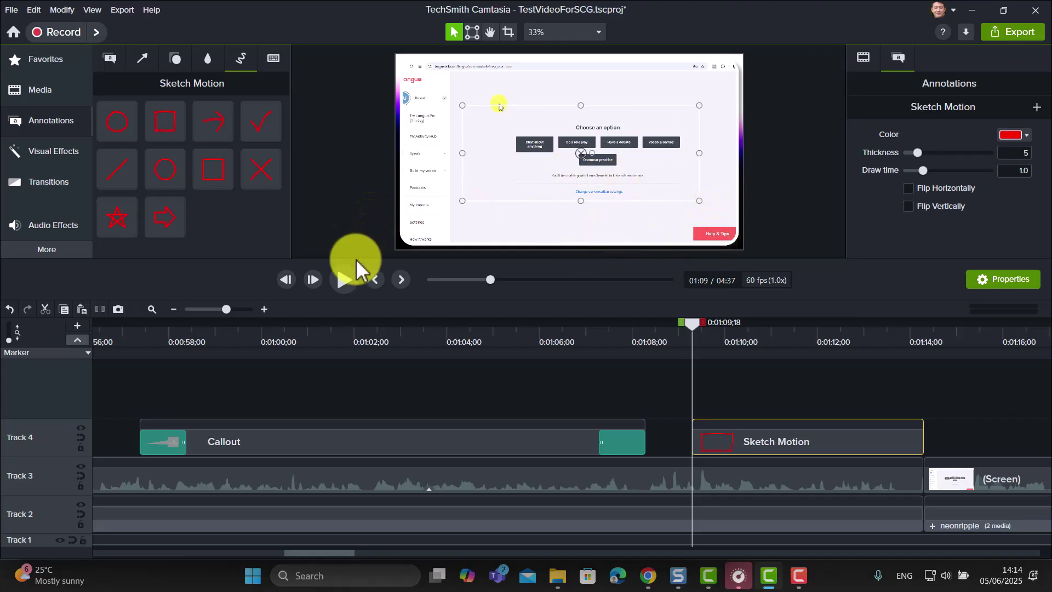
{"action": "left_click", "coordinate": [347, 285]}
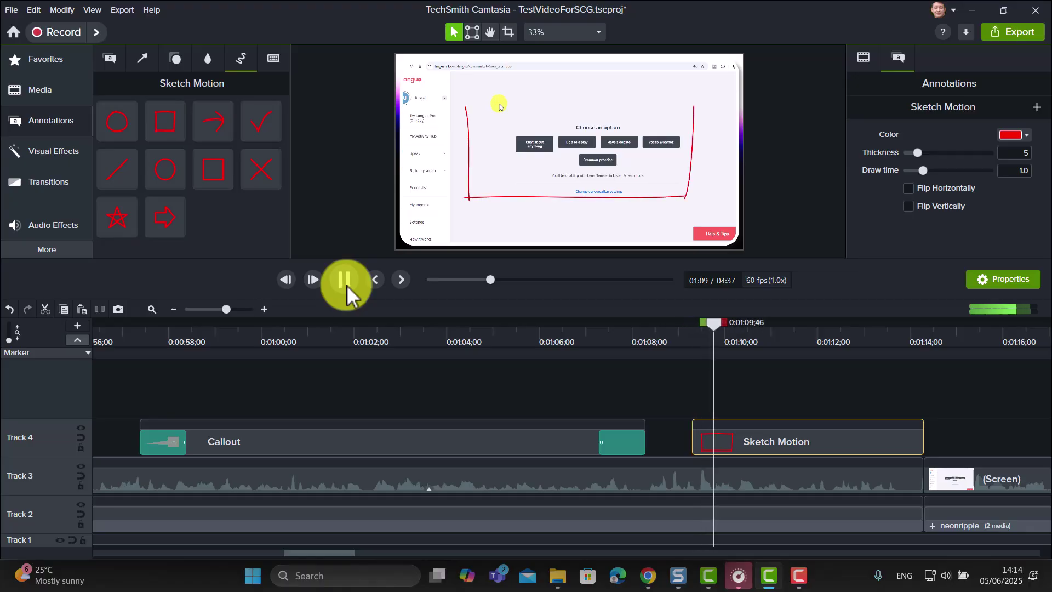
{"action": "left_click", "coordinate": [347, 285]}
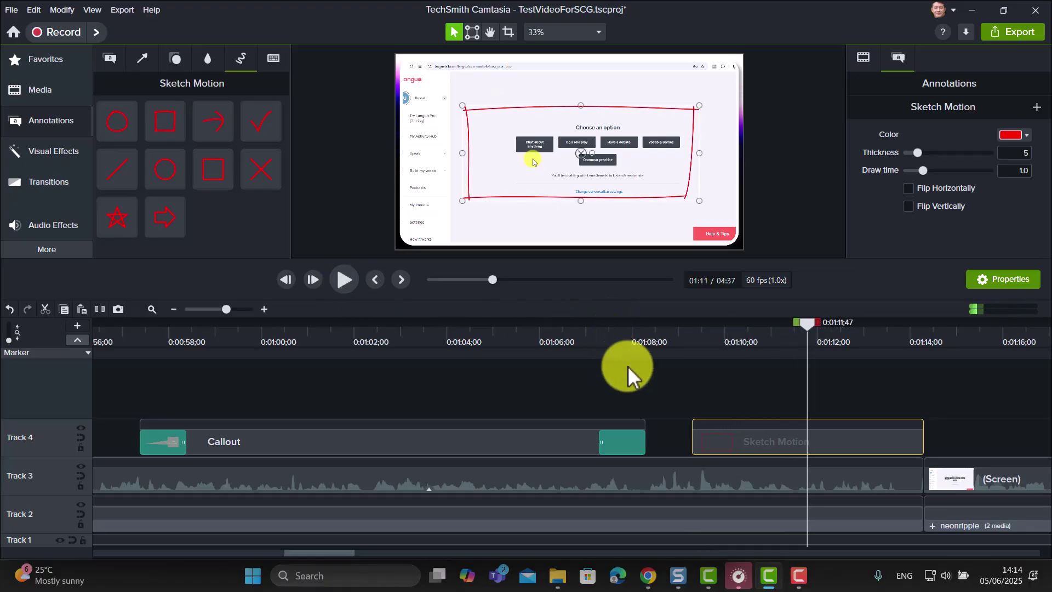
- Set the sketch motion rectangle's draw time to 2.1 and preview it from 0:01:09;13
{"action": "left_click", "coordinate": [1023, 285]}
{"action": "left_click", "coordinate": [1007, 277]}
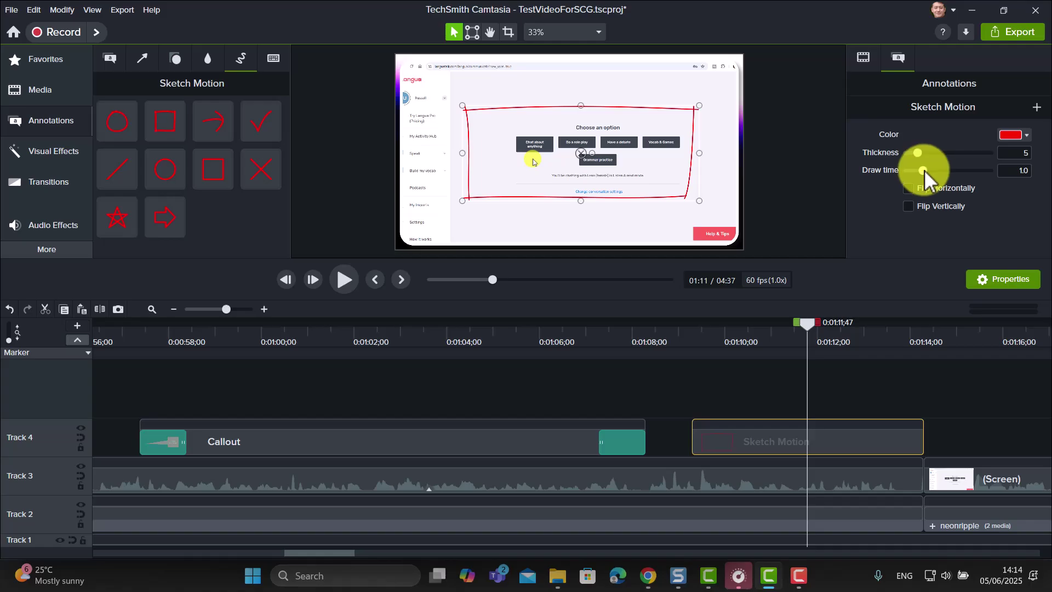
{"action": "left_click_drag", "start_coordinate": [926, 170], "coordinate": [941, 175]}
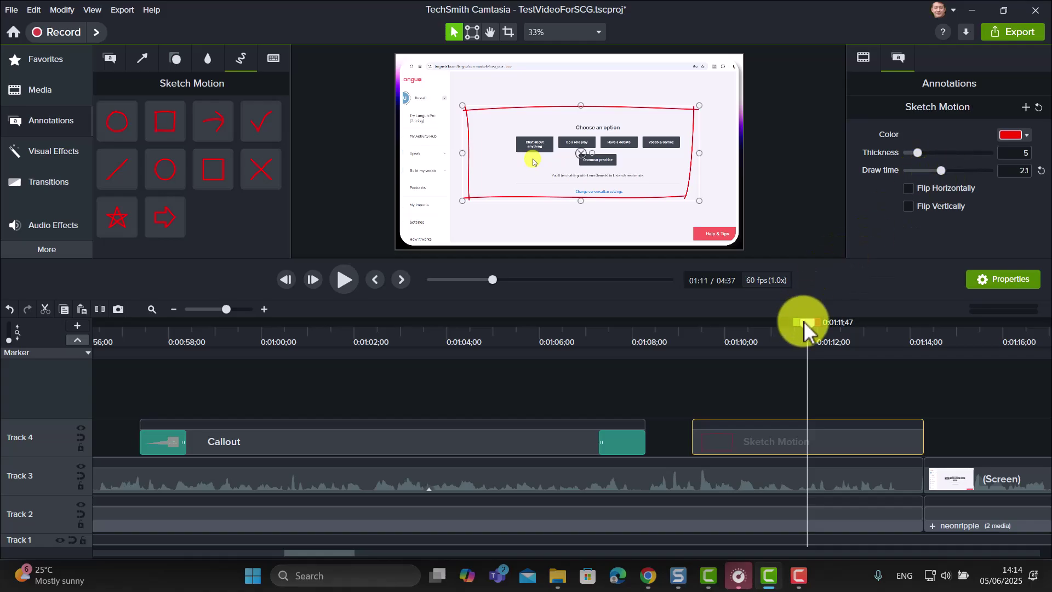
{"action": "left_click_drag", "start_coordinate": [804, 321], "coordinate": [686, 338]}
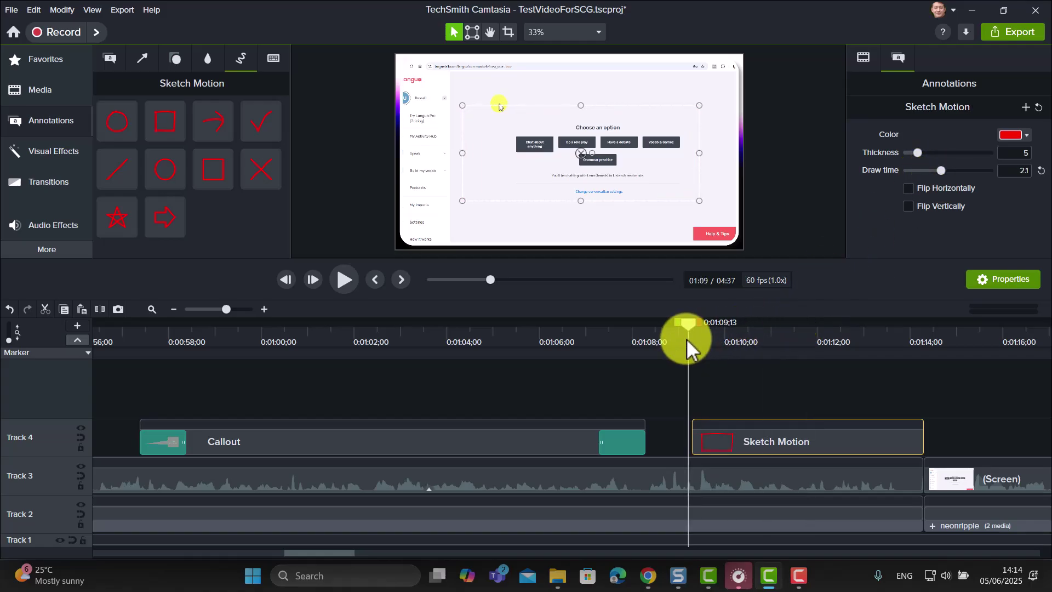
{"action": "left_click", "coordinate": [333, 279]}
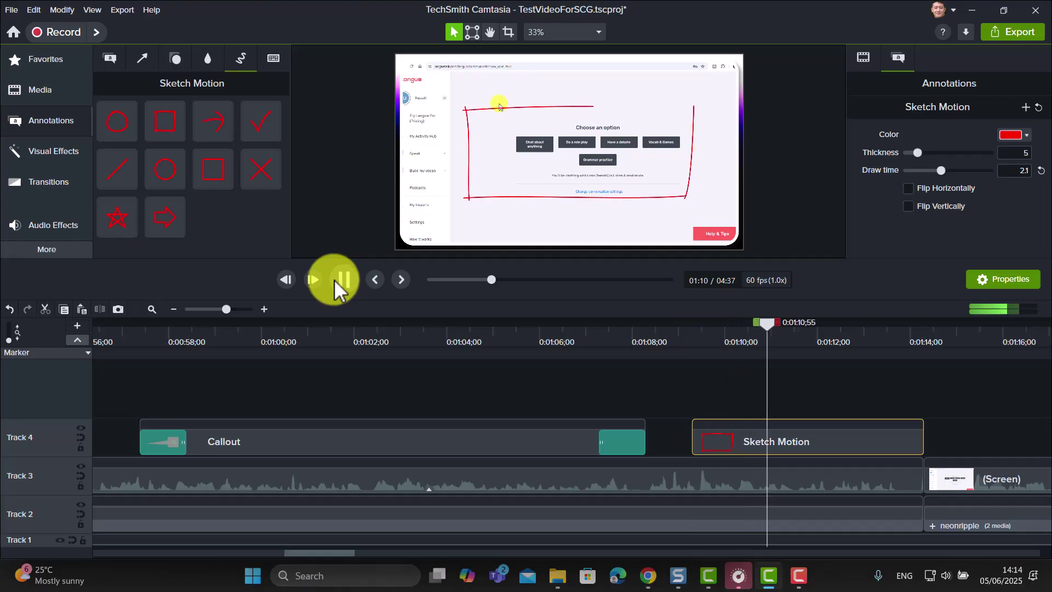
{"action": "left_click", "coordinate": [334, 278]}
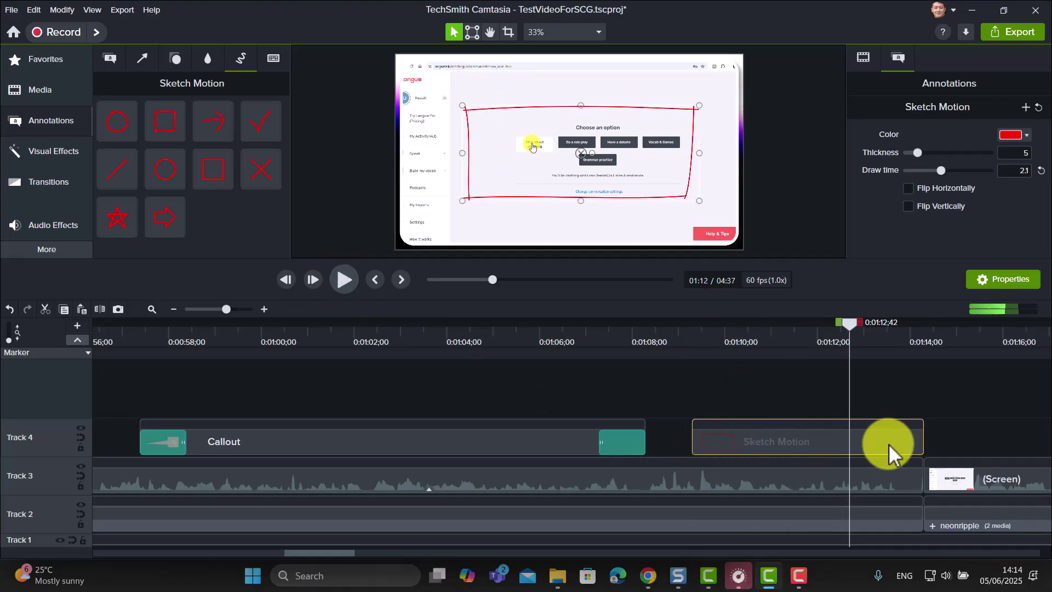
- Shorten the sketch motion clip on Track 4 to end at about 0:01:13;20 and recolour the rectangle yellow
{"action": "mouse_move", "coordinate": [921, 440]}
{"action": "left_mouse_down"}
{"action": "mouse_move", "coordinate": [998, 444]}
{"action": "mouse_move", "coordinate": [883, 449]}
{"action": "mouse_move", "coordinate": [999, 453]}
{"action": "mouse_move", "coordinate": [877, 454]}
{"action": "mouse_move", "coordinate": [897, 451]}
{"action": "left_mouse_up"}
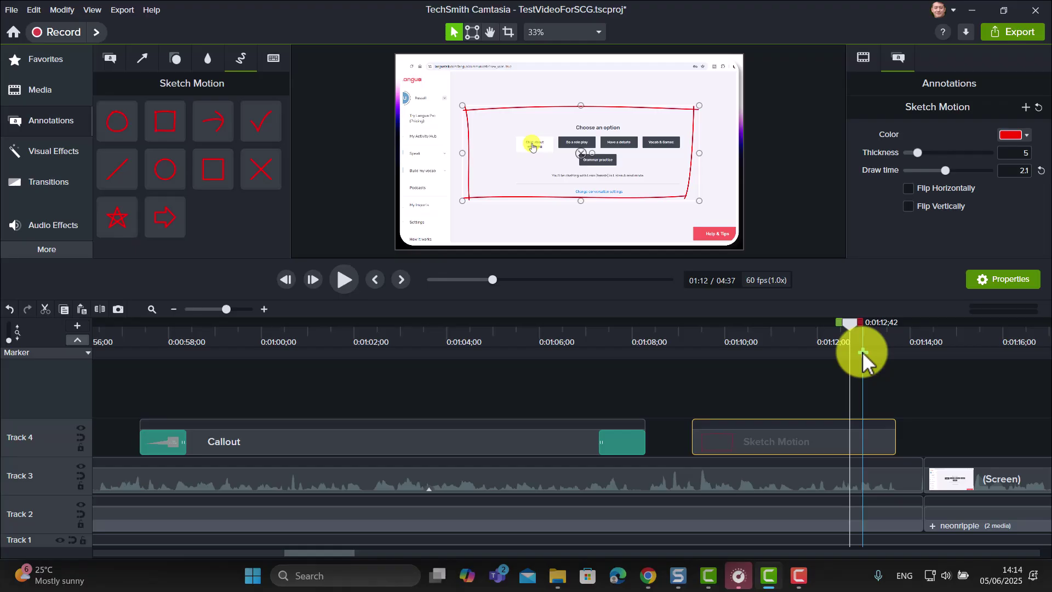
{"action": "left_click", "coordinate": [1027, 136]}
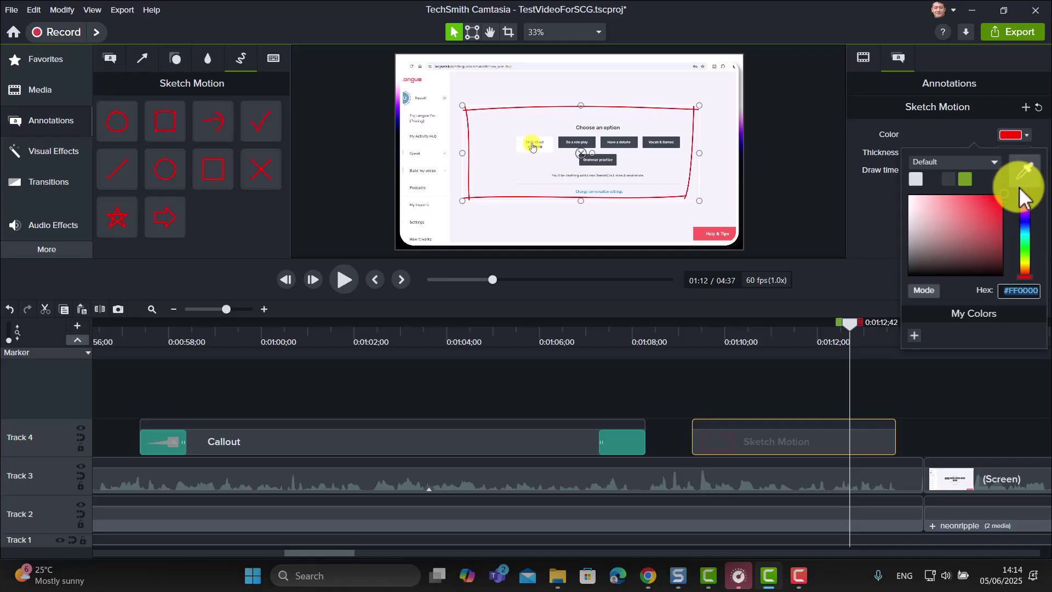
{"action": "left_click", "coordinate": [1025, 263]}
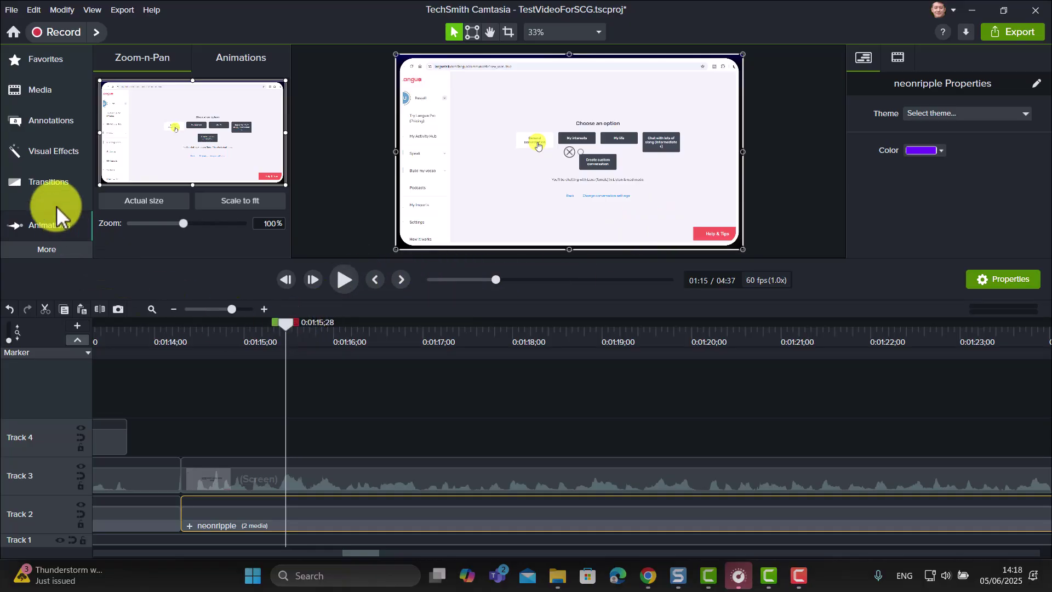
- Add a Zoom-n-Pan animation at 0:01:15;28 with 265% zoom, framed on the General conversation button, and preview it from 0:01:14;20
{"action": "left_click", "coordinate": [46, 249]}
{"action": "left_click", "coordinate": [45, 223]}
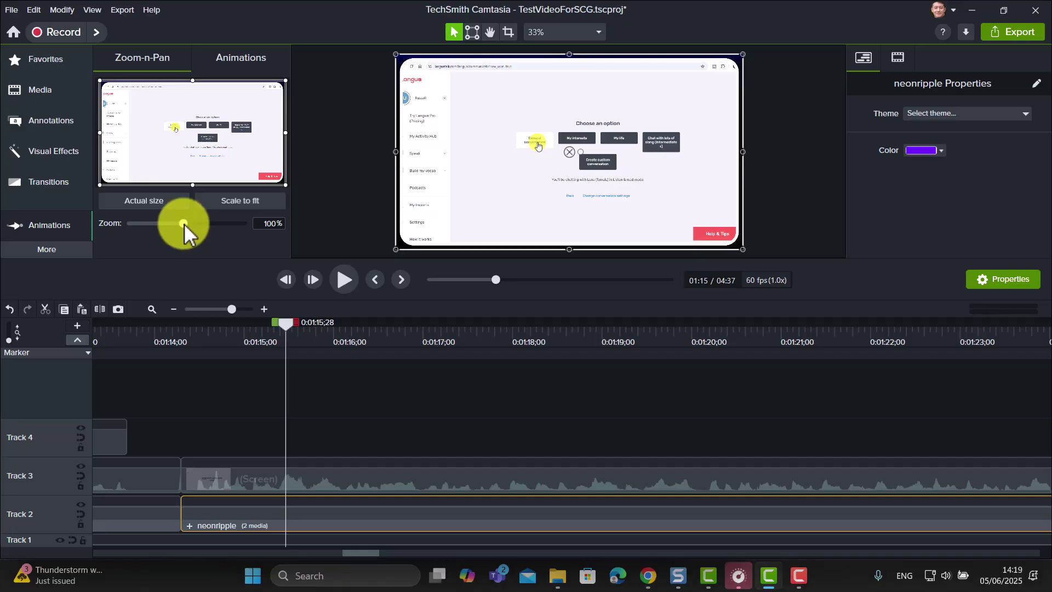
{"action": "left_click_drag", "start_coordinate": [184, 223], "coordinate": [291, 281]}
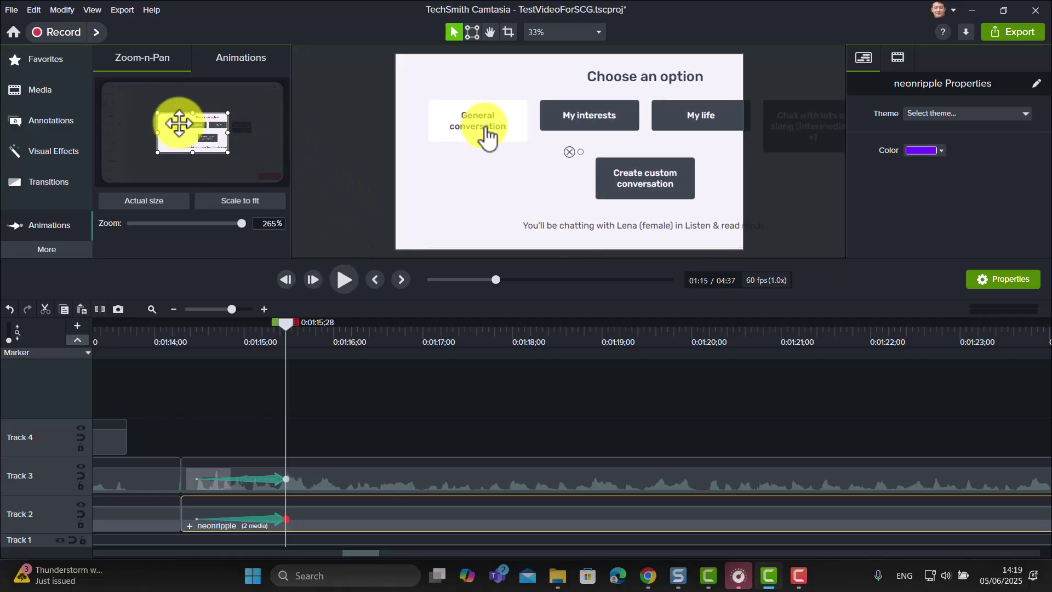
{"action": "left_click_drag", "start_coordinate": [198, 131], "coordinate": [179, 127]}
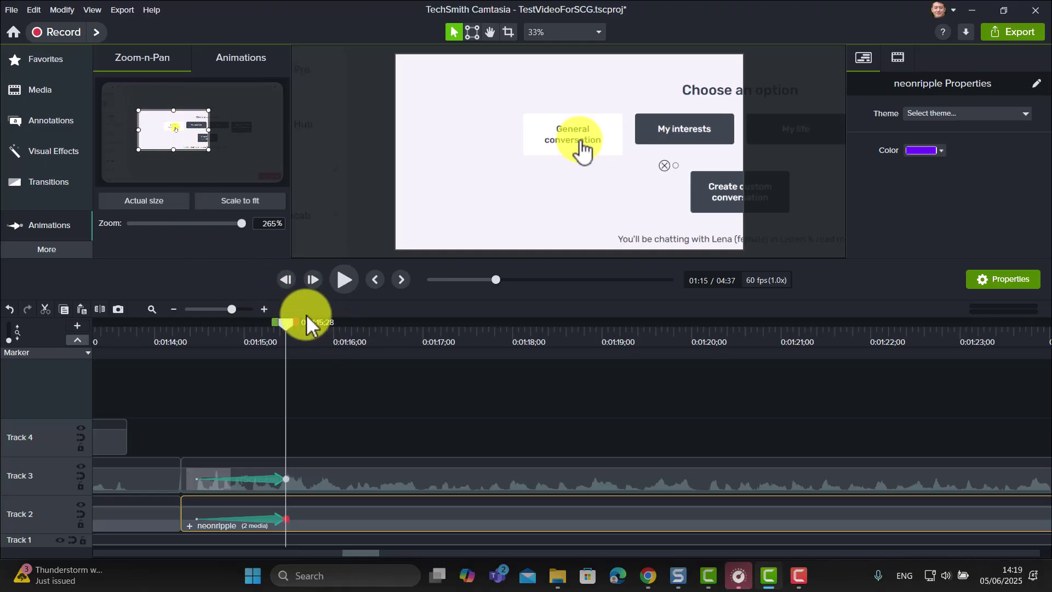
{"action": "left_click_drag", "start_coordinate": [284, 323], "coordinate": [183, 327]}
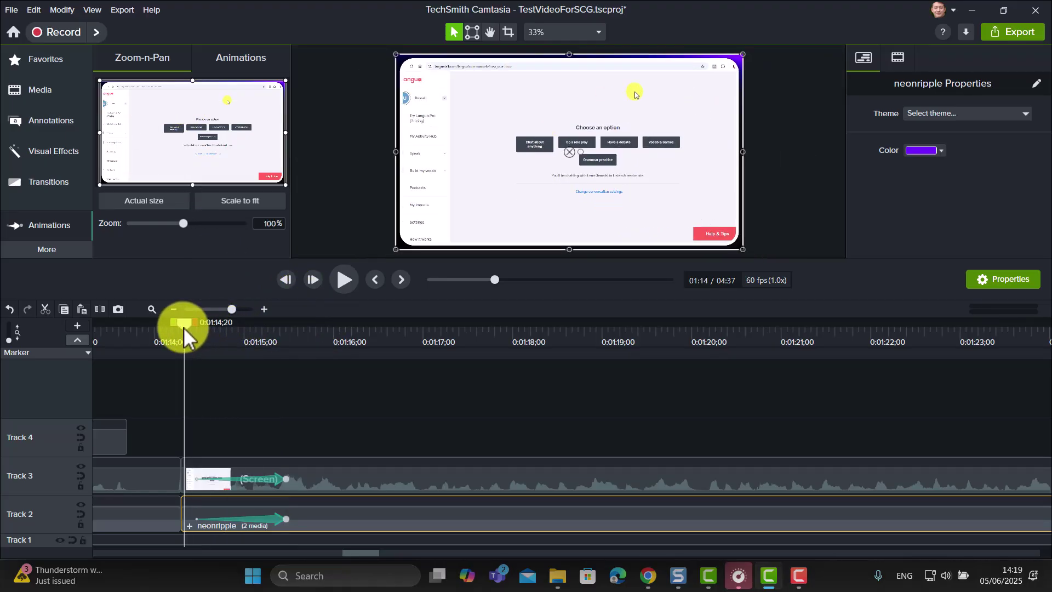
{"action": "left_click", "coordinate": [341, 281]}
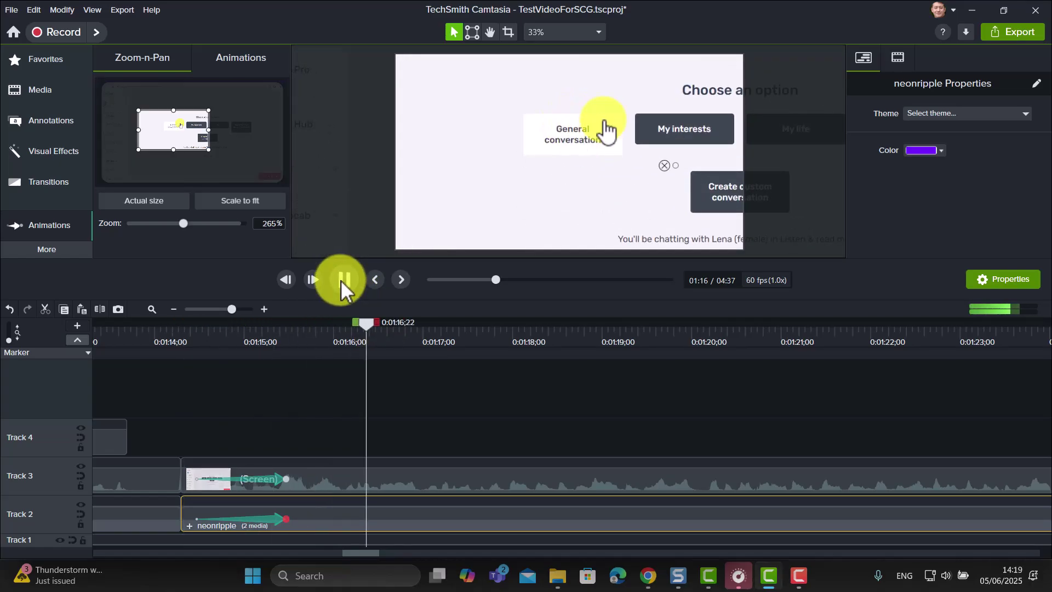
{"action": "left_click", "coordinate": [341, 281]}
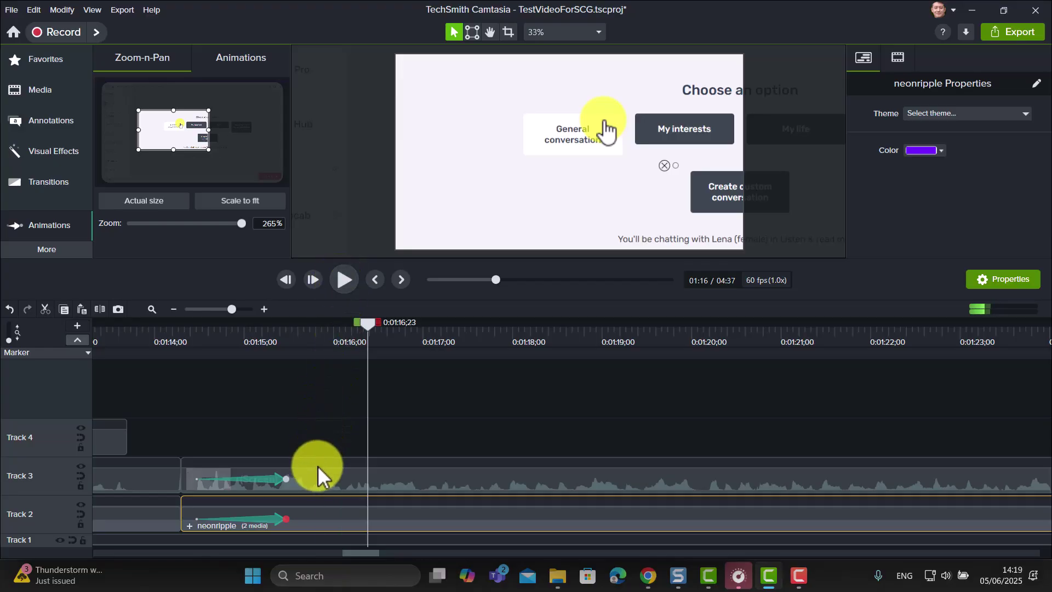
- Lengthen the zoom-in animations on Tracks 3 and 2 to end at 0:01:16;16 and preview the sequence from 0:01:11;27
{"action": "left_click_drag", "start_coordinate": [298, 479], "coordinate": [381, 495]}
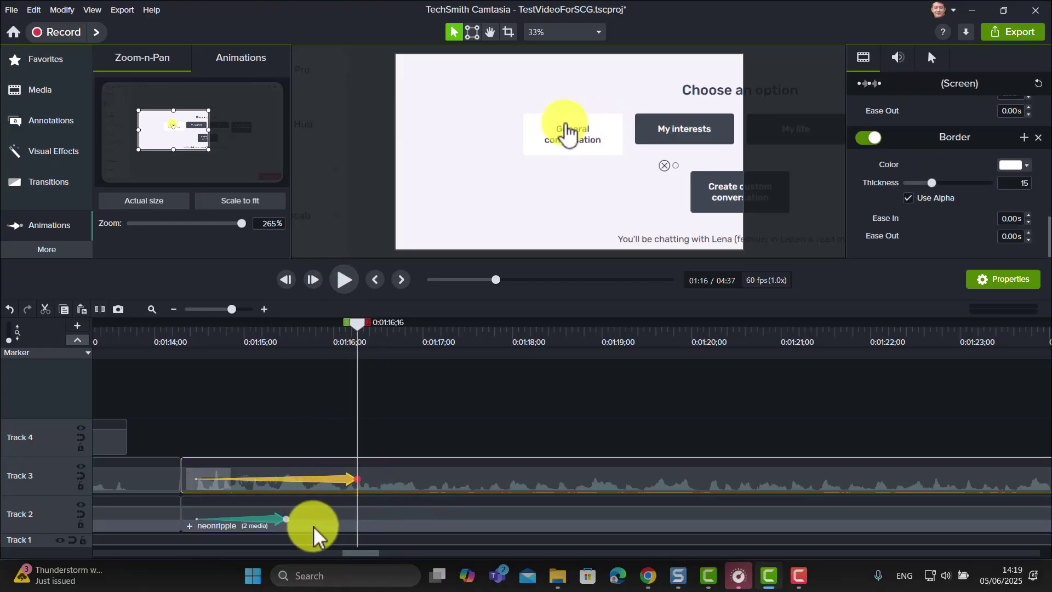
{"action": "left_click", "coordinate": [294, 521]}
{"action": "left_click_drag", "start_coordinate": [294, 522], "coordinate": [357, 529]}
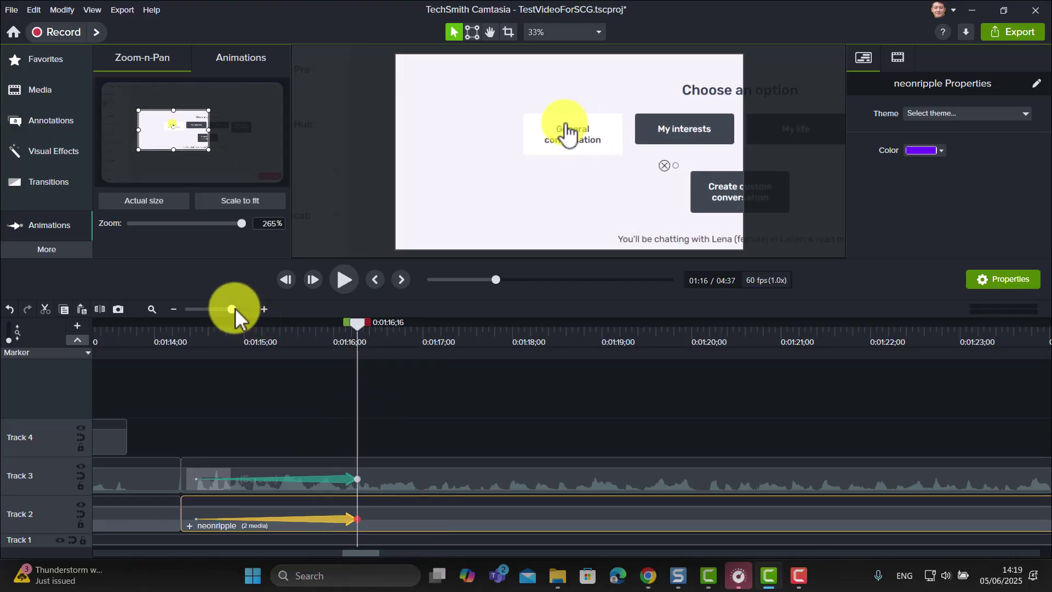
{"action": "left_click_drag", "start_coordinate": [230, 309], "coordinate": [212, 310]}
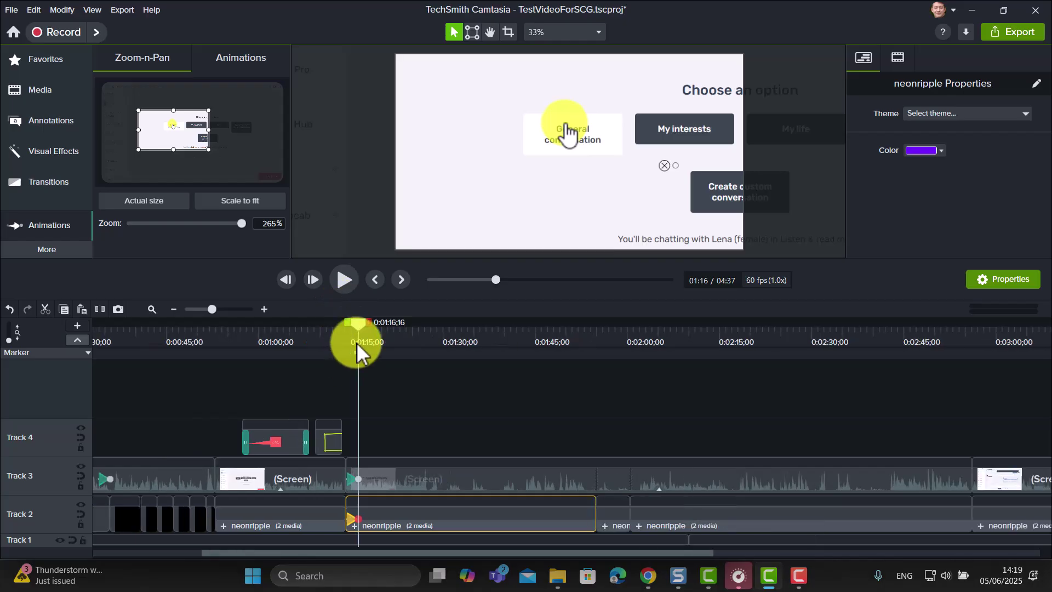
{"action": "left_click_drag", "start_coordinate": [360, 323], "coordinate": [329, 321]}
{"action": "left_click_drag", "start_coordinate": [213, 310], "coordinate": [226, 311]}
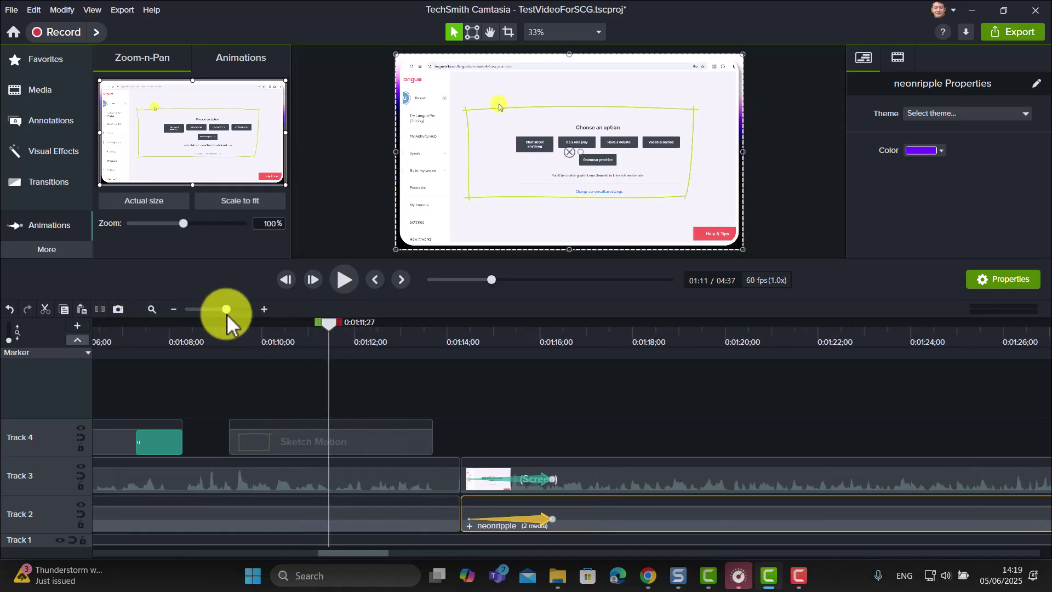
{"action": "left_click", "coordinate": [342, 277]}
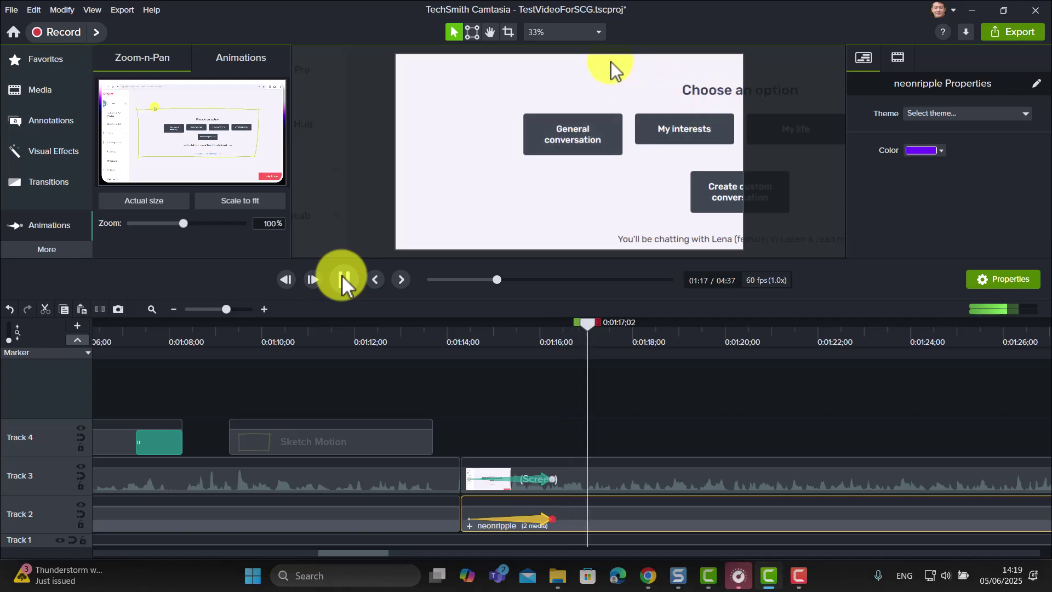
{"action": "left_click", "coordinate": [342, 277]}
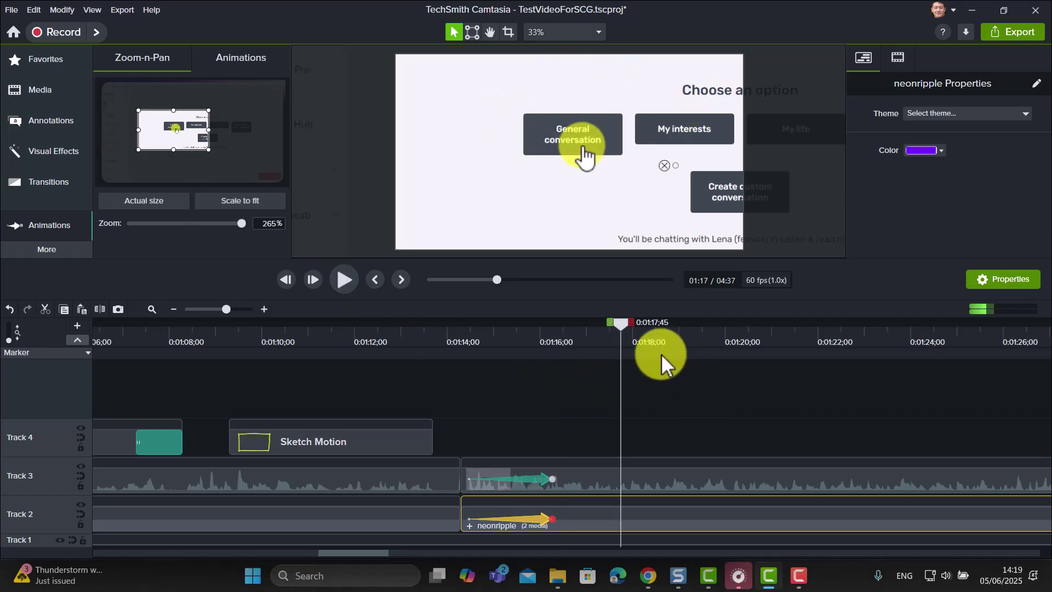
- Add a zoom-out animation at 0:01:18;27 using Scale to fit and preview the zoom in and out
{"action": "left_click_drag", "start_coordinate": [619, 323], "coordinate": [651, 338]}
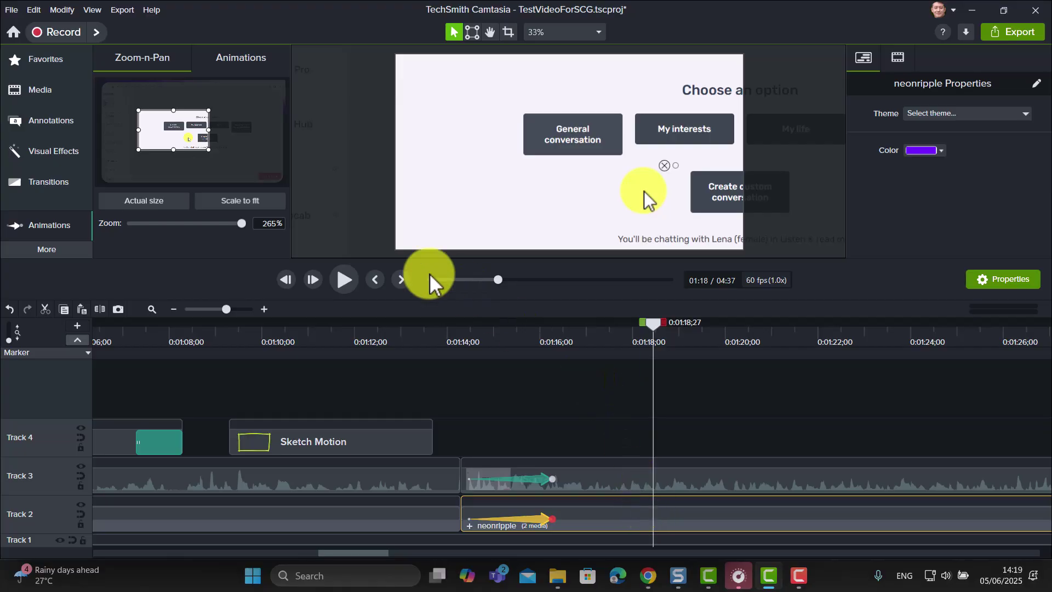
{"action": "left_click", "coordinate": [243, 203]}
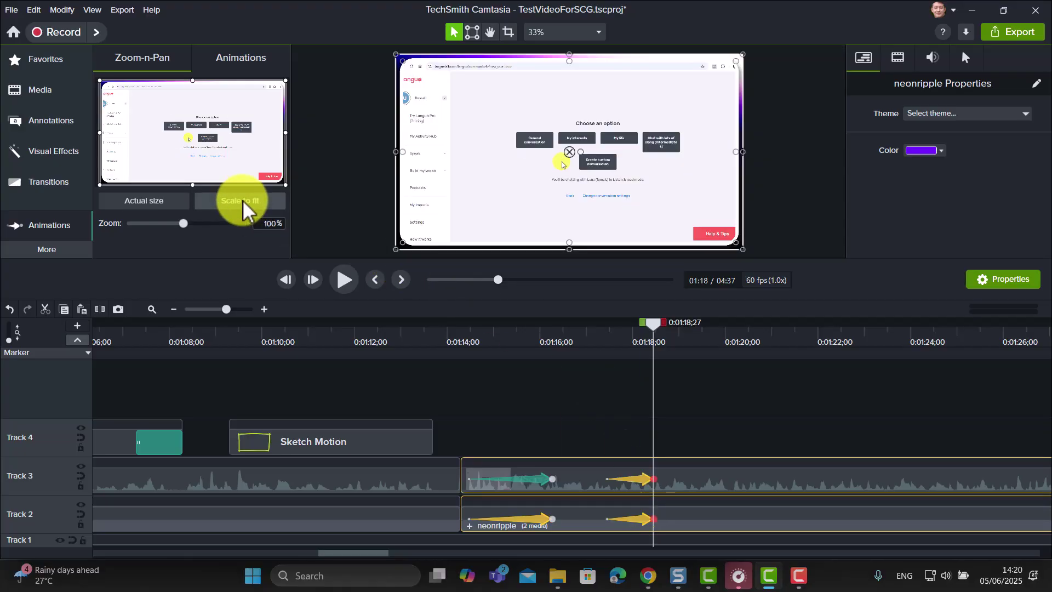
{"action": "left_click_drag", "start_coordinate": [655, 328], "coordinate": [443, 334]}
{"action": "left_click", "coordinate": [344, 279]}
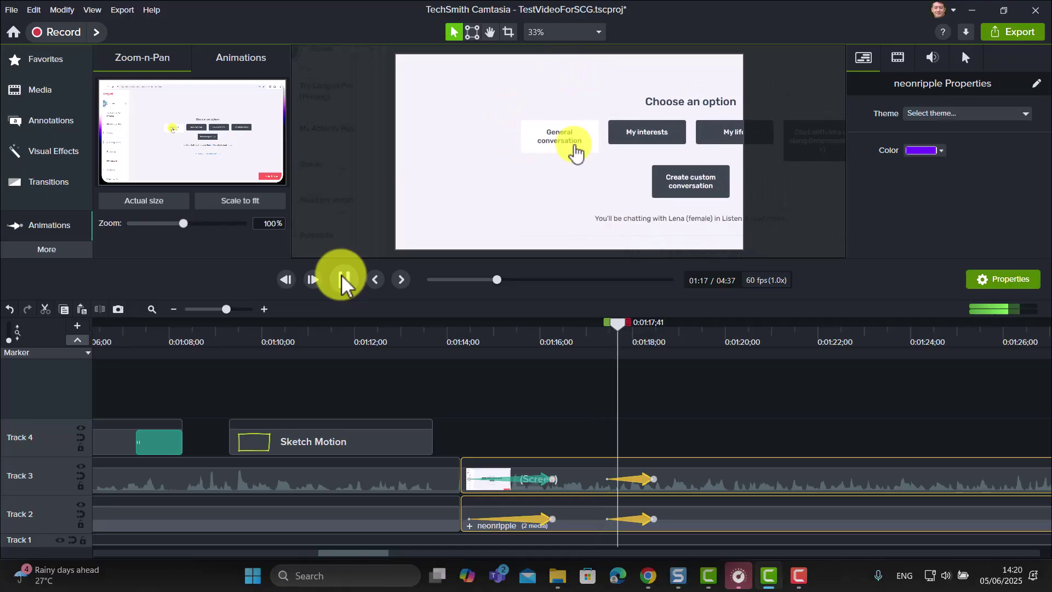
{"action": "left_click", "coordinate": [342, 281]}
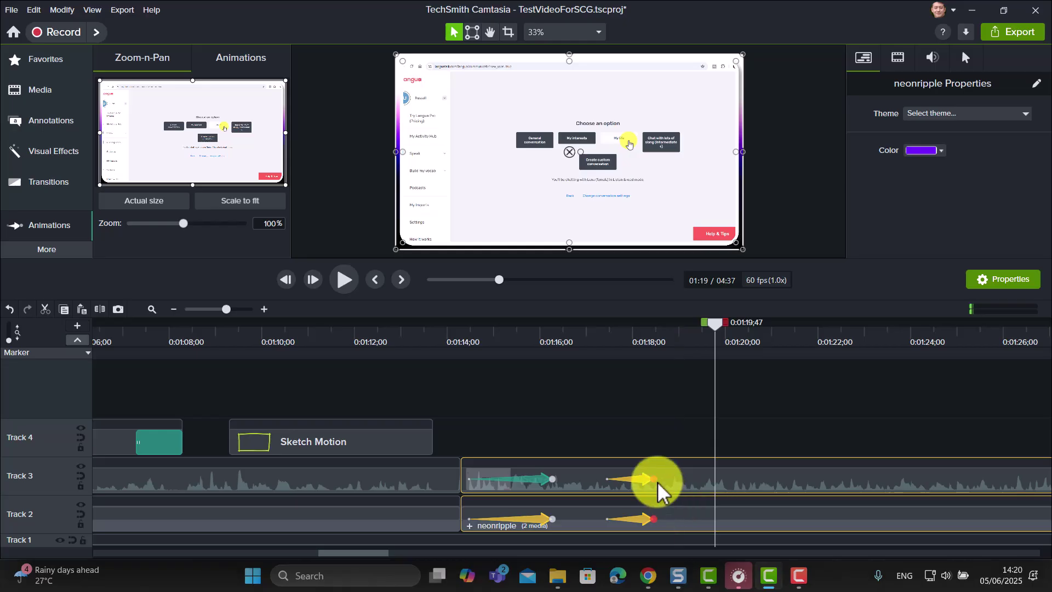
- Try lengthening the zoom-out animations on Tracks 3 and 2 to end at 0:01:19;03, undo the change, and deselect the clips
{"action": "left_click_drag", "start_coordinate": [655, 480], "coordinate": [681, 482]}
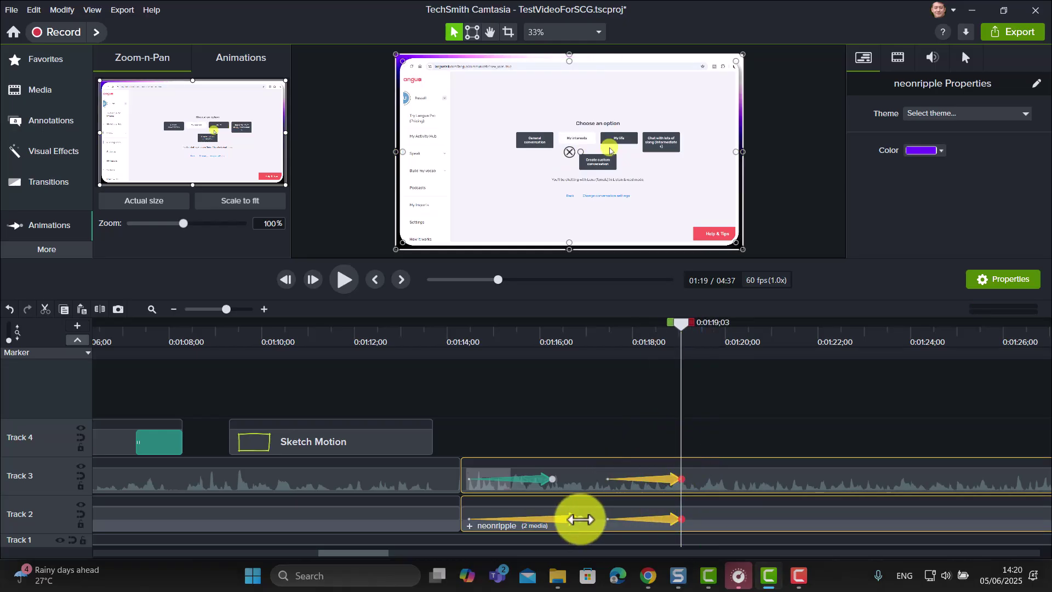
{"action": "left_click", "coordinate": [10, 309]}
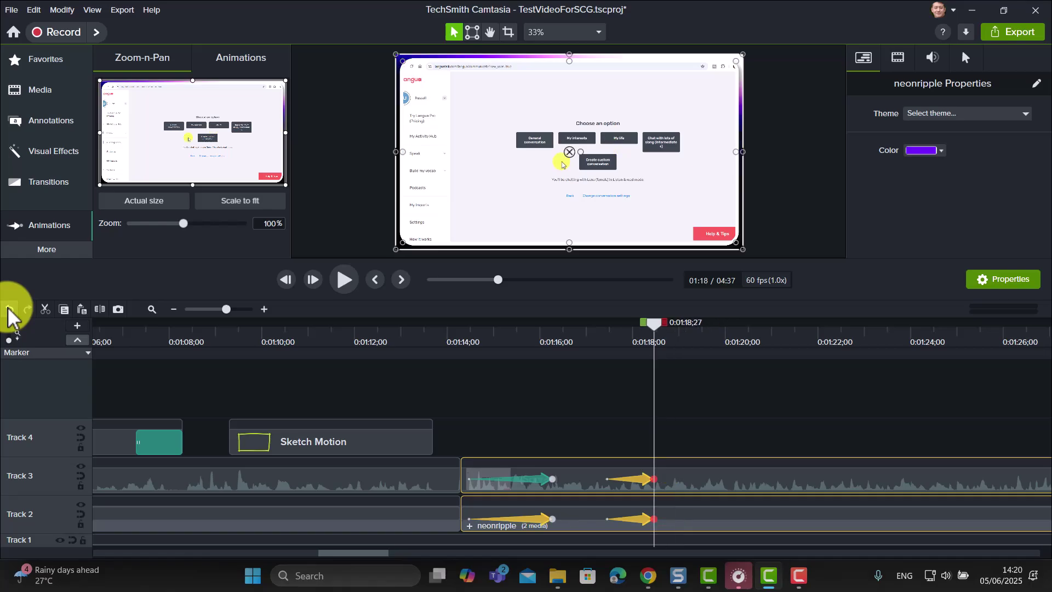
{"action": "left_click", "coordinate": [624, 425]}
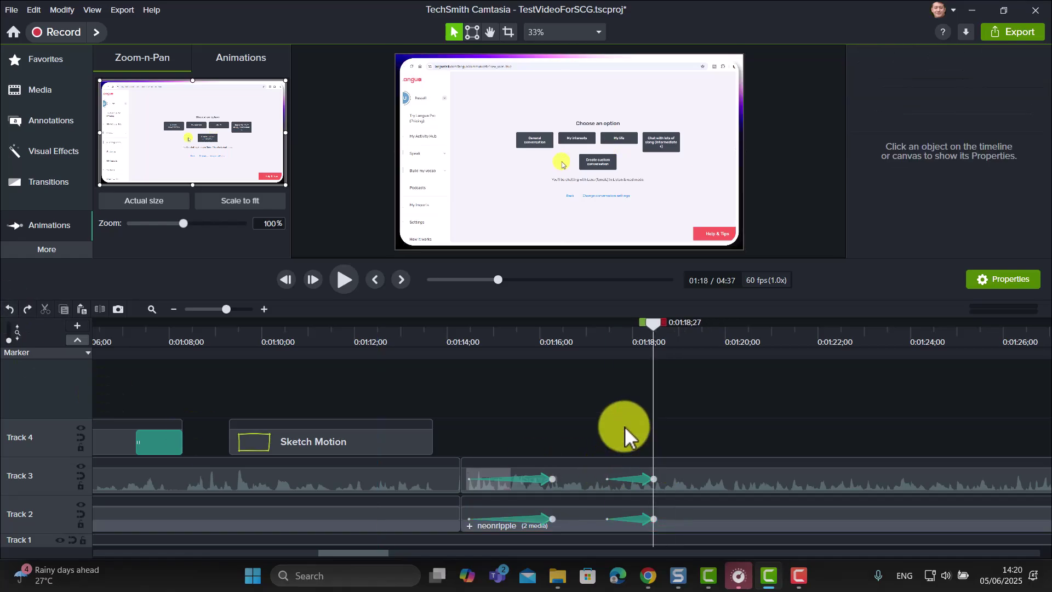
- Lengthen the zoom-out animations on Tracks 3 and 2 to end at 0:01:19;02, and briefly lock and unlock Track 2
{"action": "left_click", "coordinate": [643, 480]}
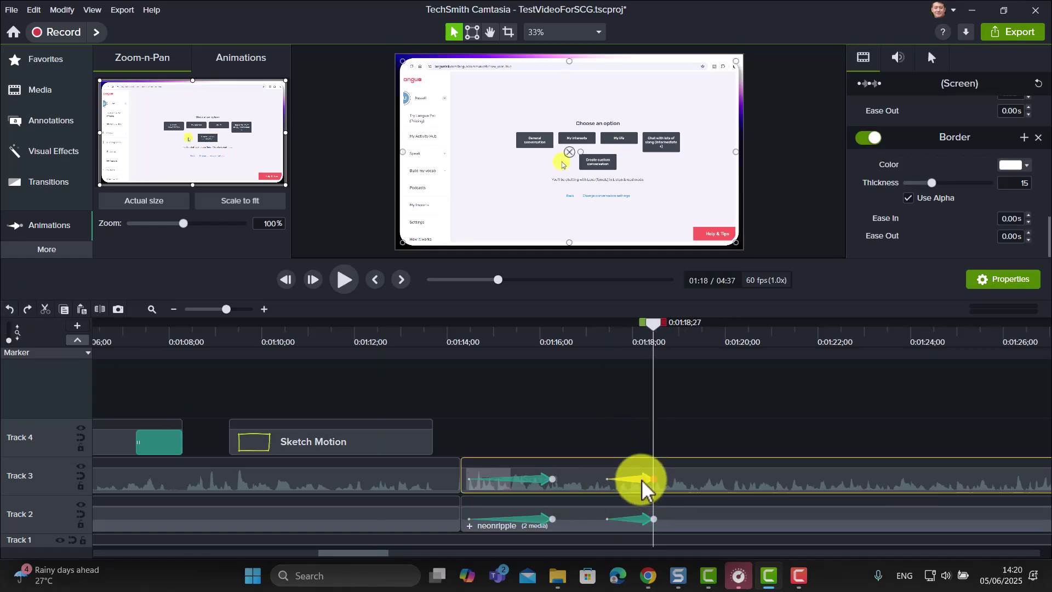
{"action": "left_click", "coordinate": [640, 519]}
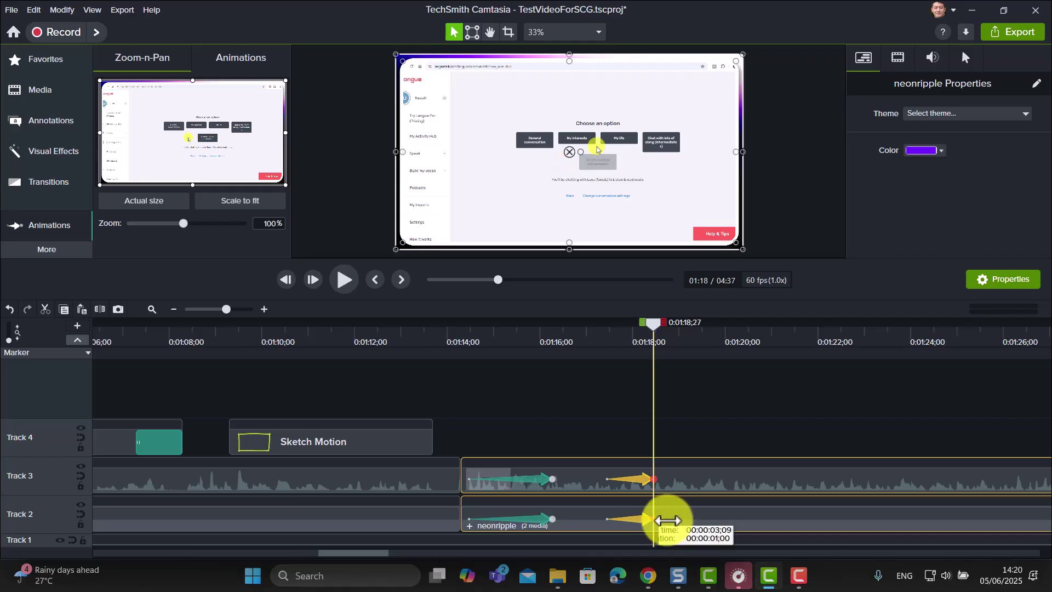
{"action": "left_click_drag", "start_coordinate": [667, 521], "coordinate": [685, 525]}
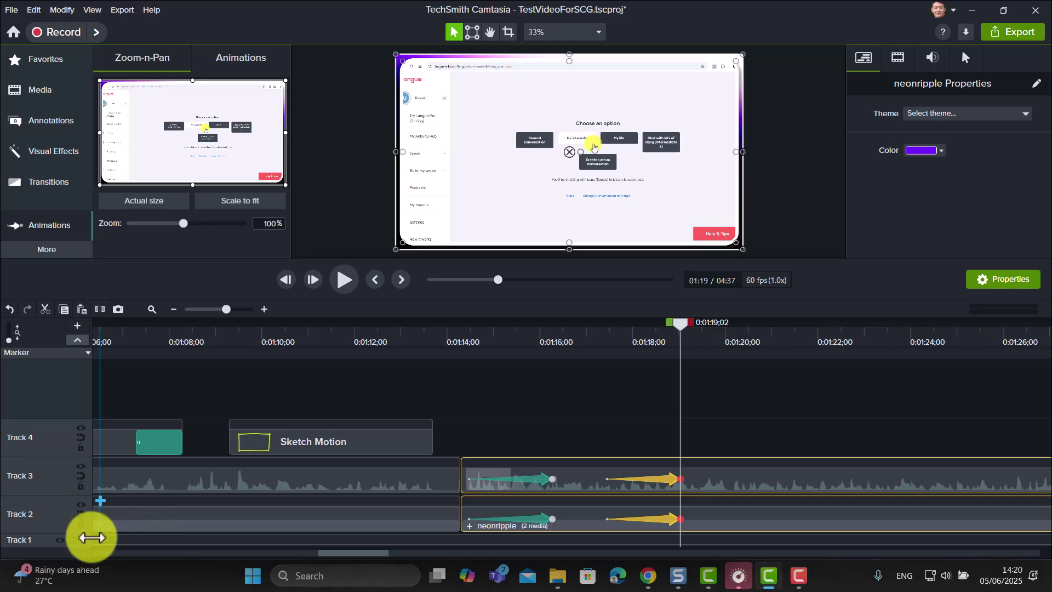
{"action": "left_click", "coordinate": [81, 524]}
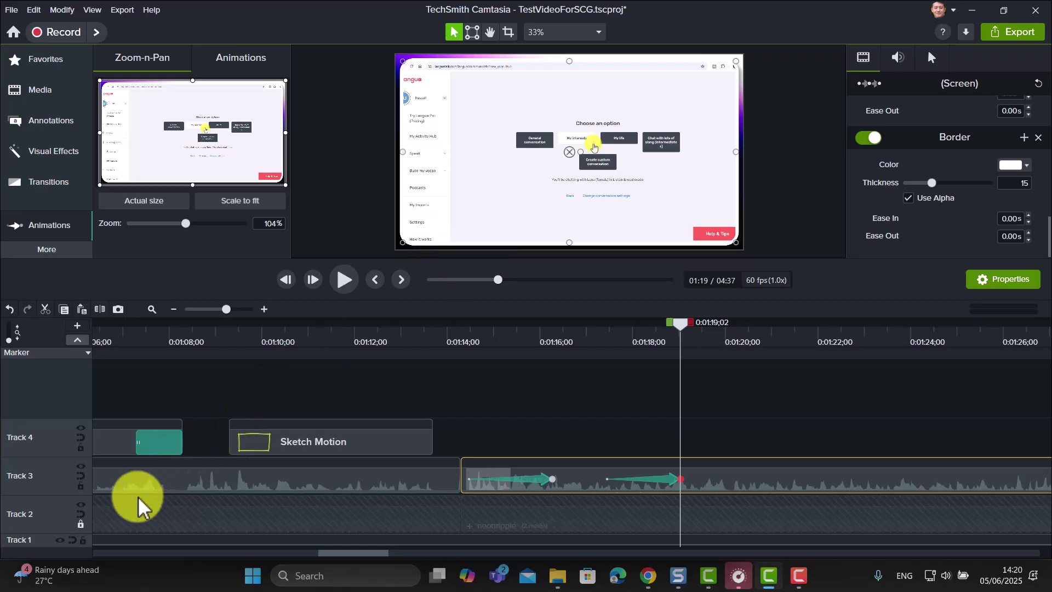
{"action": "left_click", "coordinate": [81, 523]}
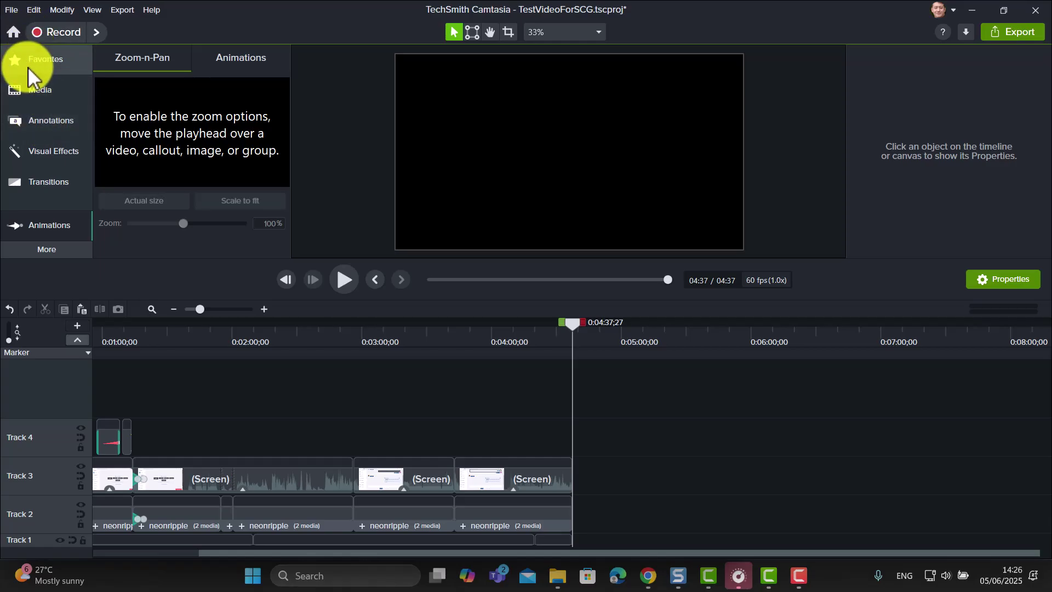
- Open the Camtasia 2025 library, collapse its Audio folder and expand the Titles folder
{"action": "left_click", "coordinate": [44, 86]}
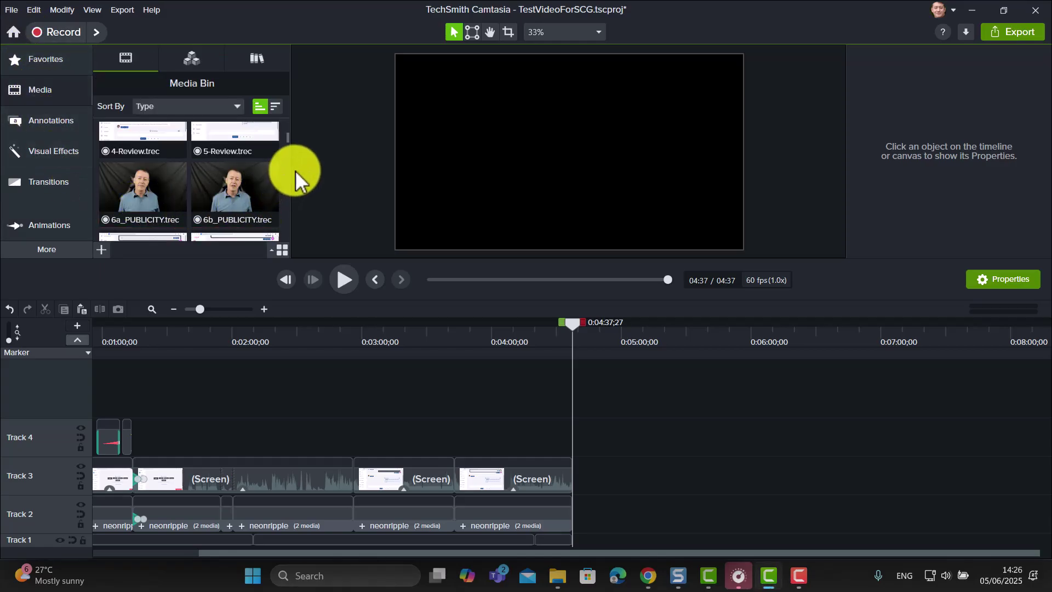
{"action": "left_click", "coordinate": [258, 60]}
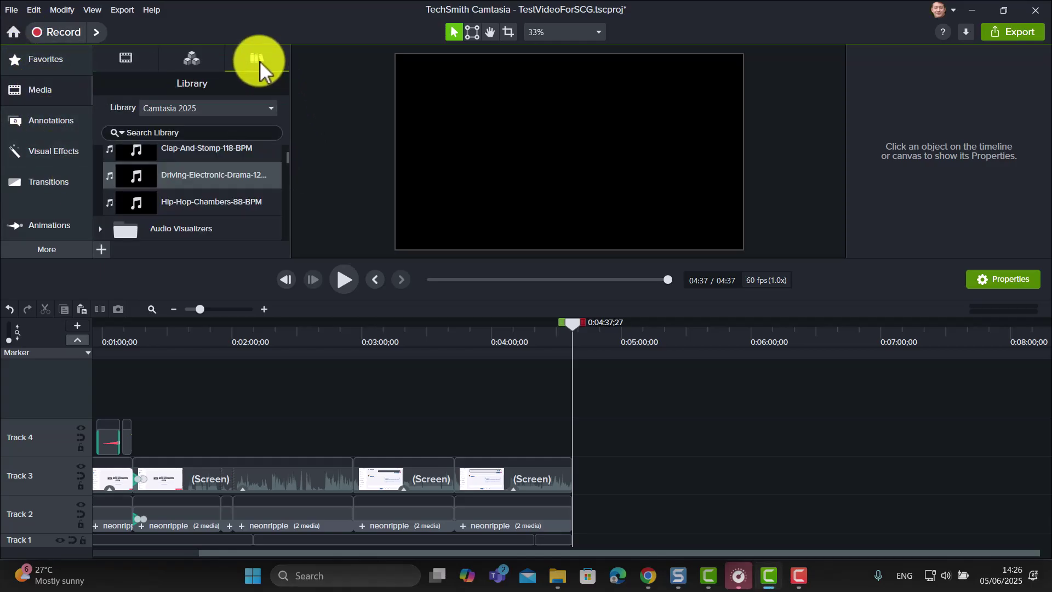
{"action": "left_click", "coordinate": [270, 107]}
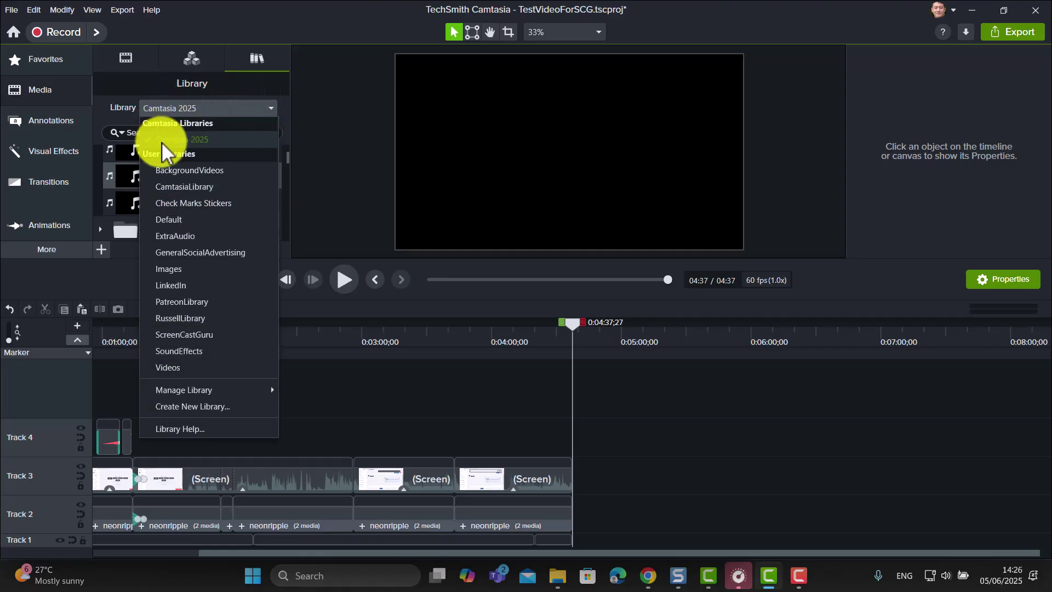
{"action": "left_click", "coordinate": [191, 140]}
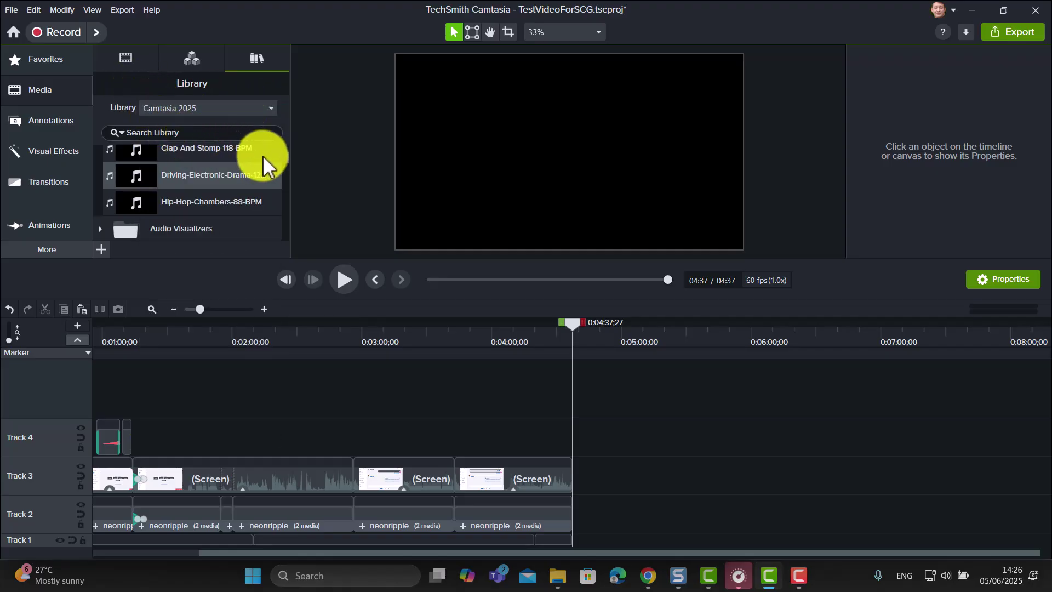
{"action": "scroll", "coordinate": [288, 150], "scroll_direction": "up", "scroll_amount": 1}
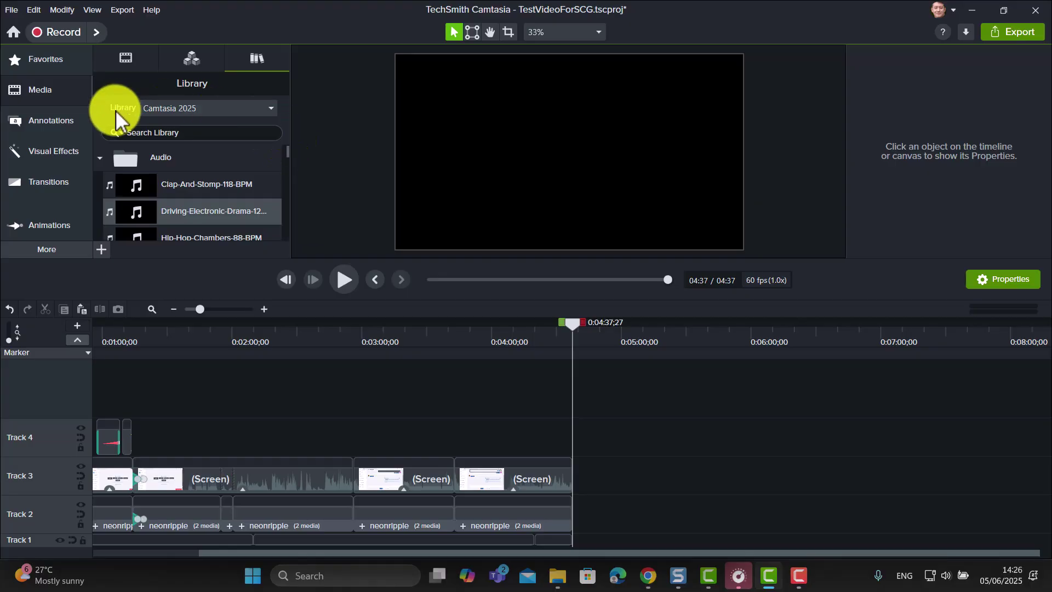
{"action": "left_click", "coordinate": [99, 157]}
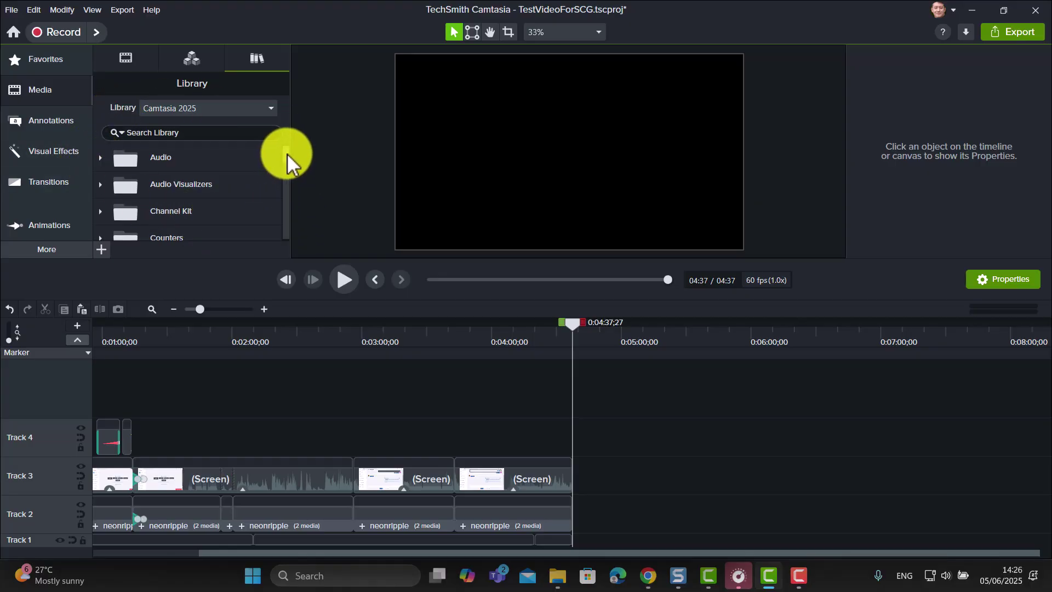
{"action": "scroll", "coordinate": [287, 154], "scroll_direction": "down", "scroll_amount": 1}
{"action": "left_click_drag", "start_coordinate": [287, 158], "coordinate": [289, 232]}
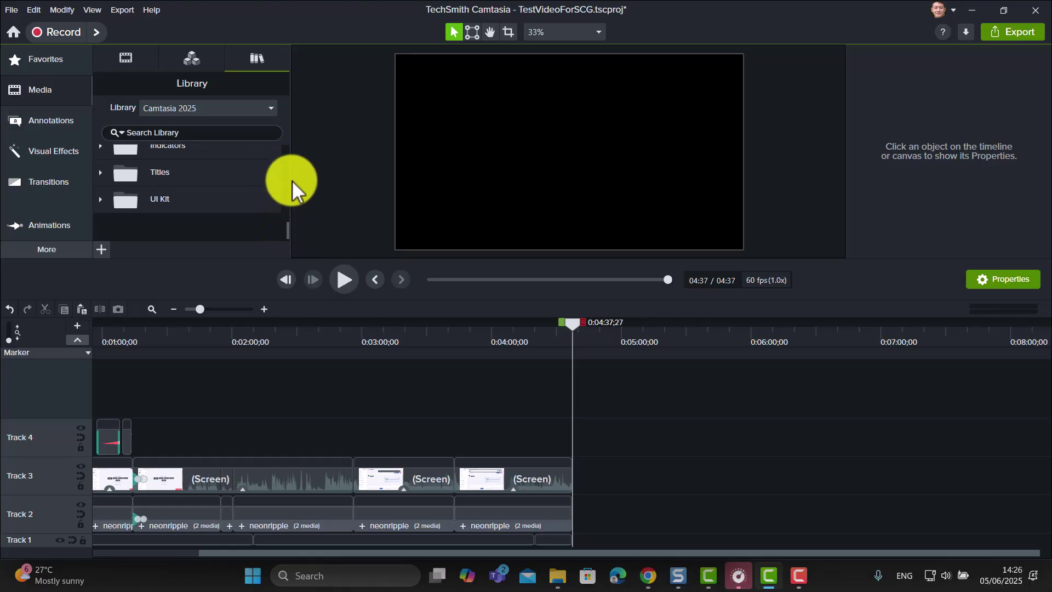
{"action": "left_click", "coordinate": [102, 173]}
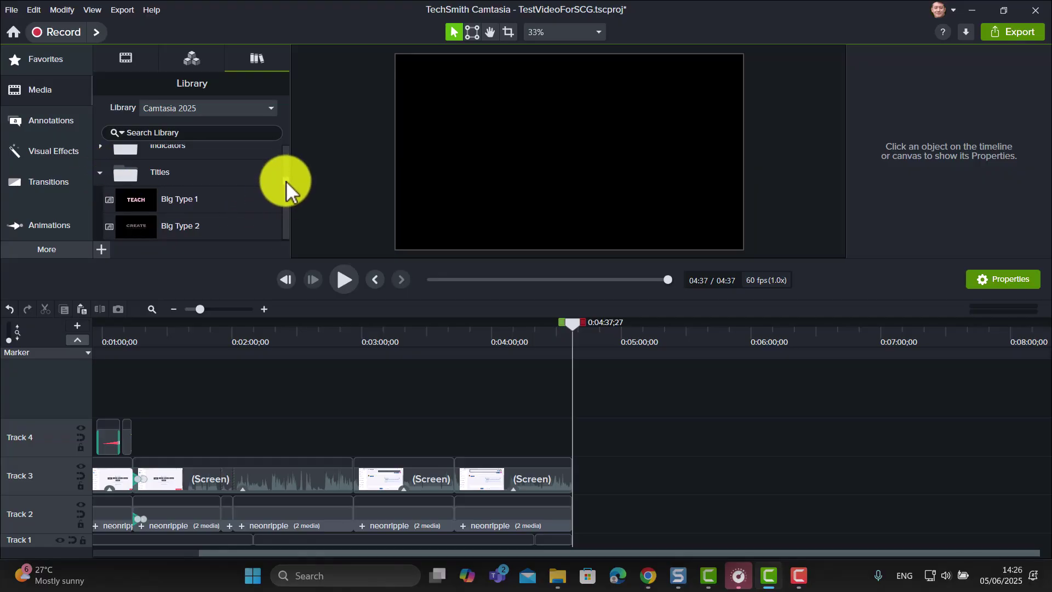
{"action": "scroll", "coordinate": [286, 180], "scroll_direction": "down", "scroll_amount": 2}
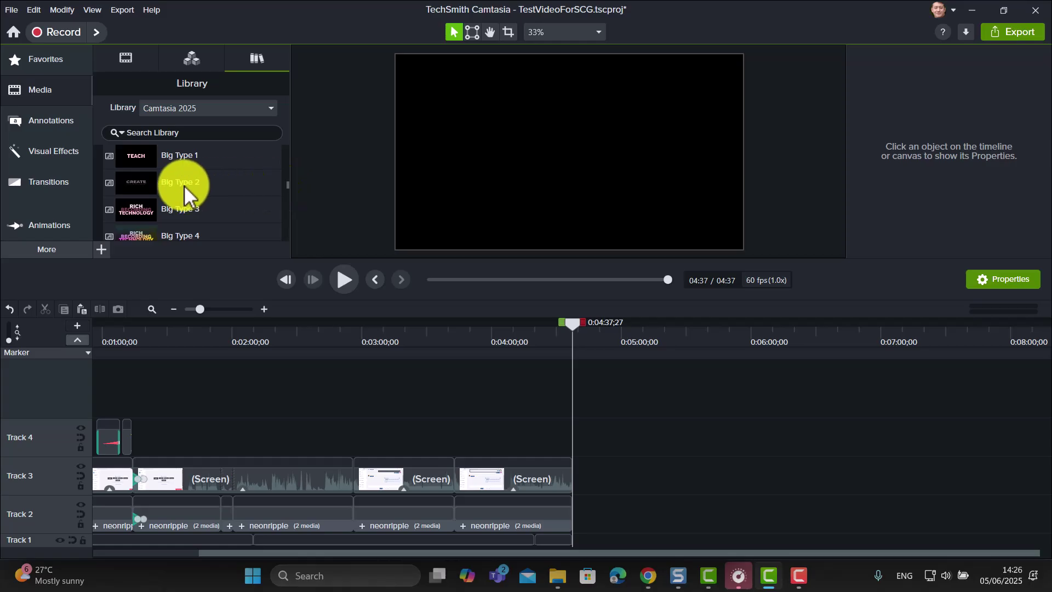
- Preview the Big Type 3 title and add it to Track 1 at the end of the video, at 0:04:37;27
{"action": "left_click", "coordinate": [133, 209]}
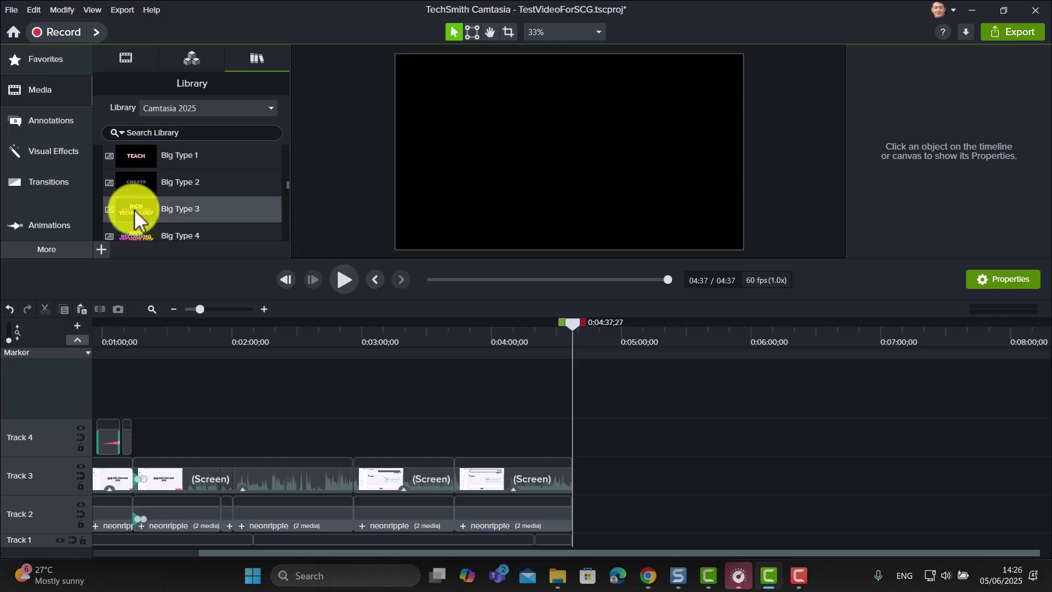
{"action": "double_click", "coordinate": [134, 209]}
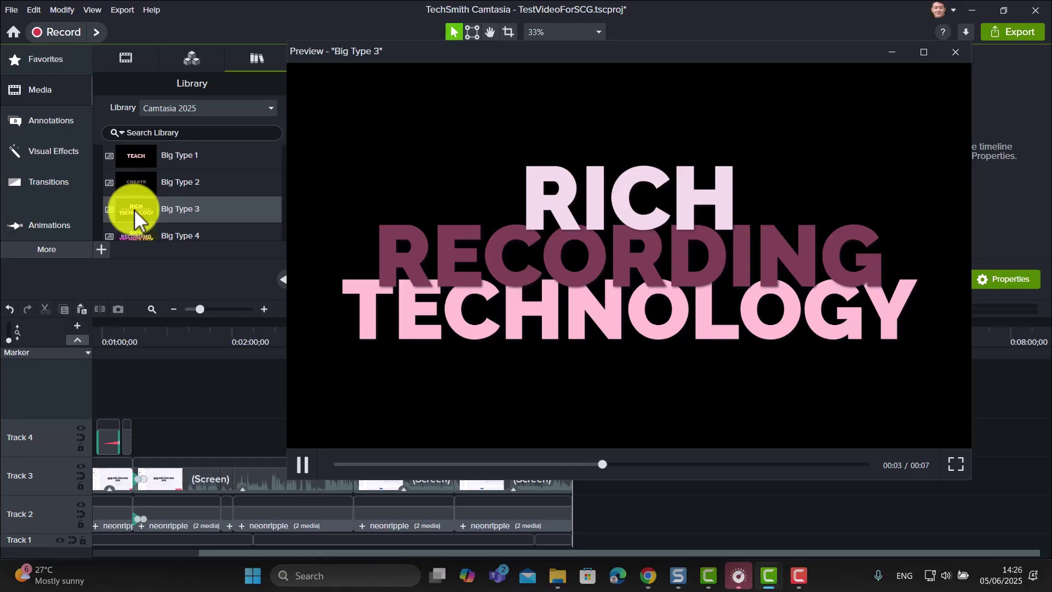
{"action": "left_click", "coordinate": [955, 51]}
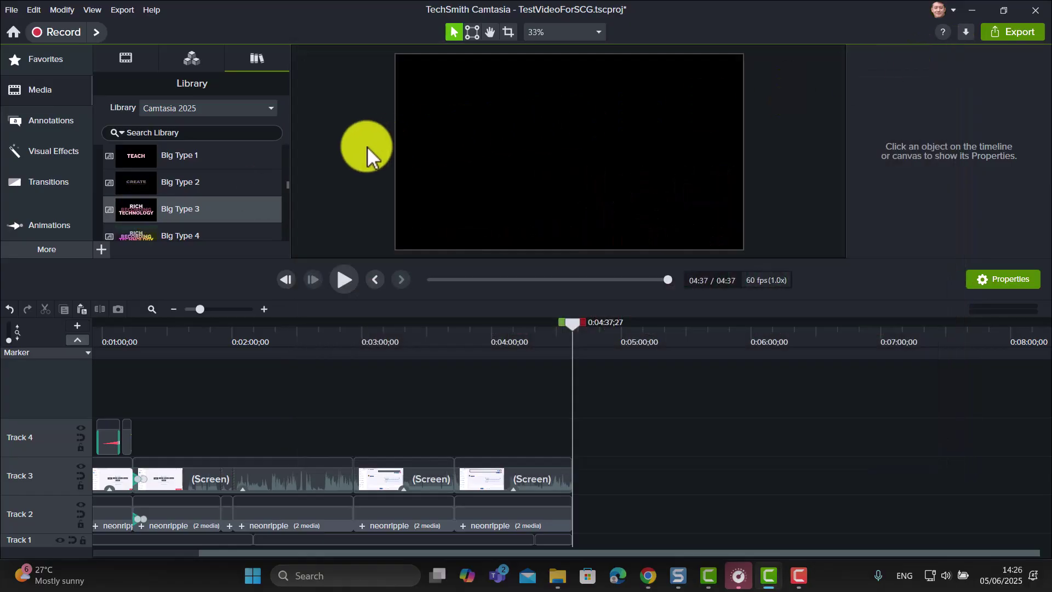
{"action": "left_click_drag", "start_coordinate": [133, 206], "coordinate": [574, 548]}
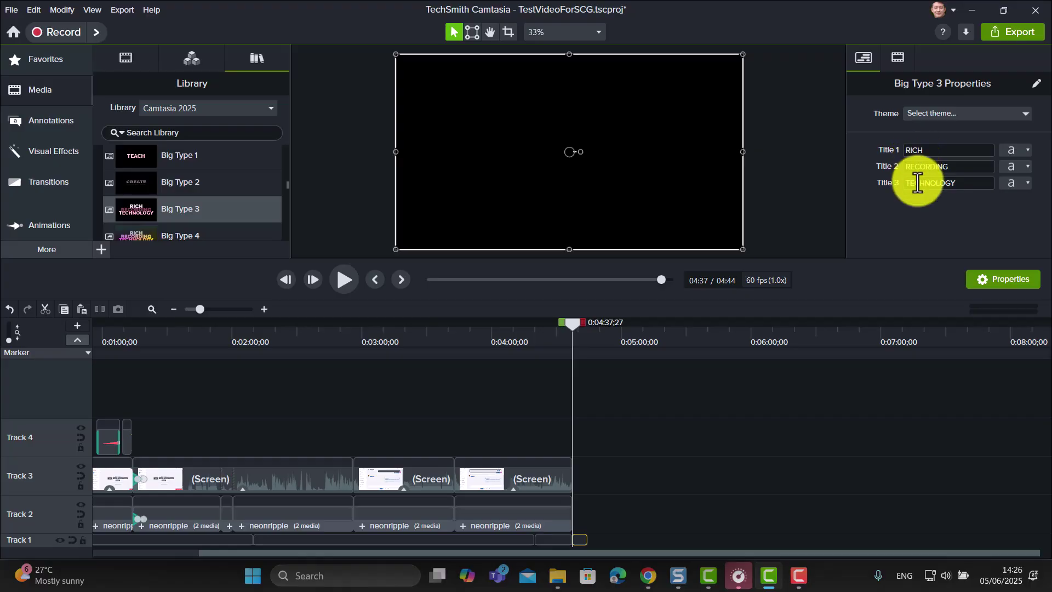
- Set Title 1 of the Big Type 3 clip to "Thank You" with a font size of 300
{"action": "left_click", "coordinate": [945, 150]}
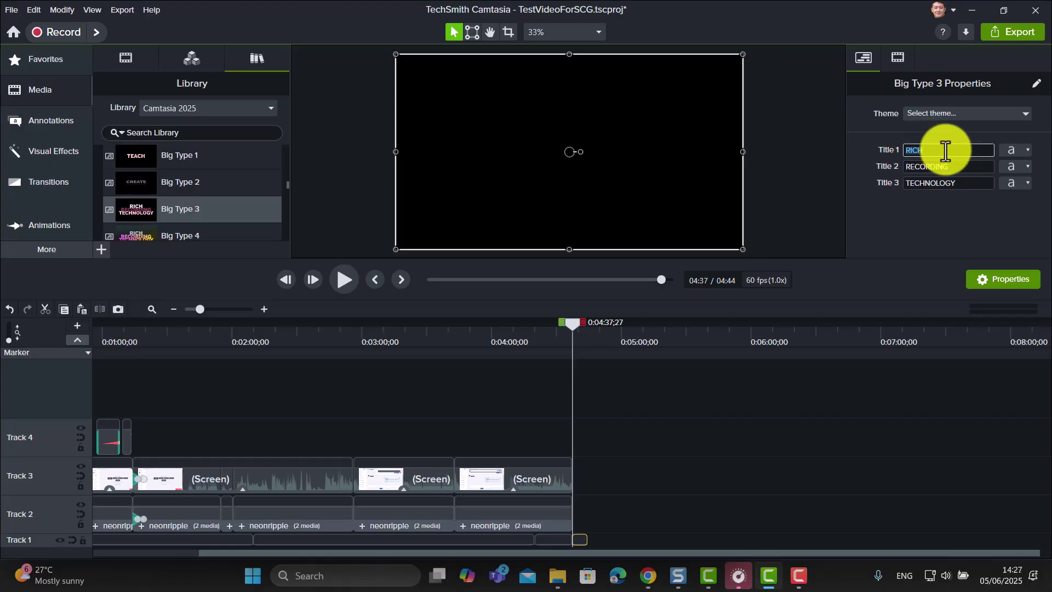
{"action": "left_click", "coordinate": [1026, 150]}
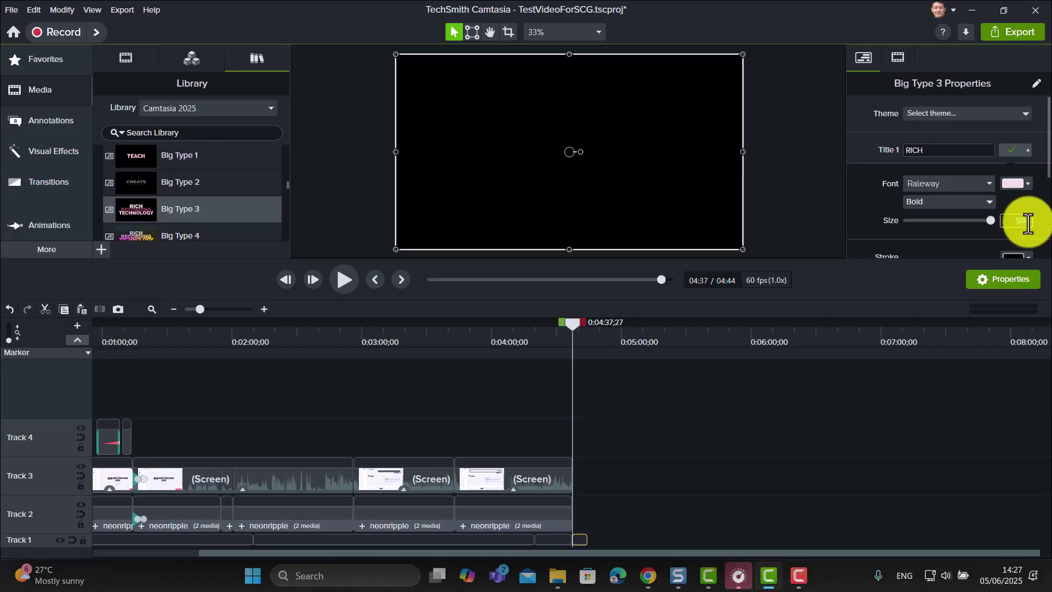
{"action": "key", "text": "BackSpace"}
{"action": "type", "text": "300"}
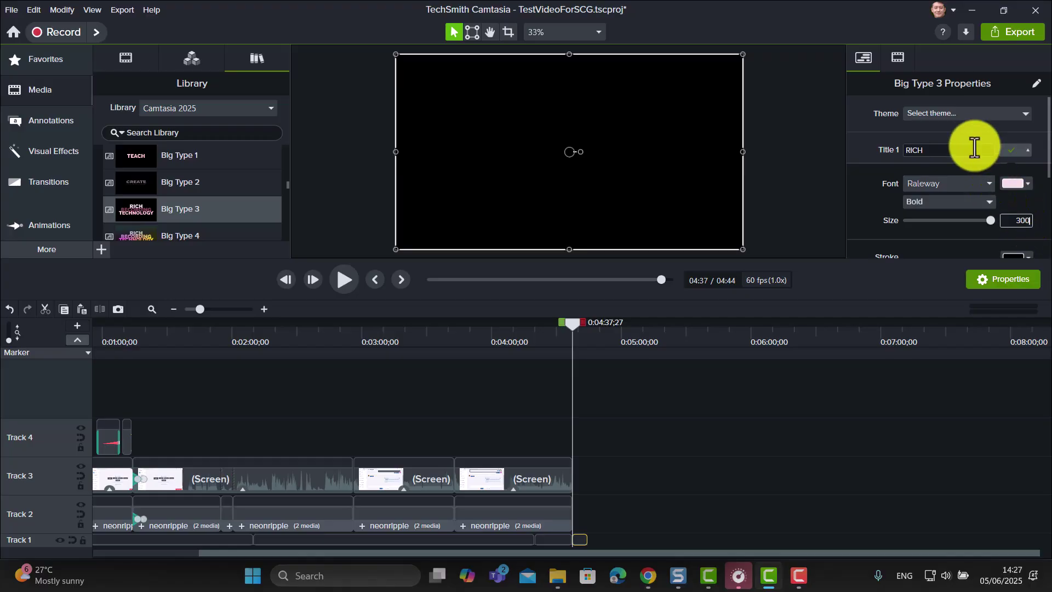
{"action": "left_click", "coordinate": [950, 152]}
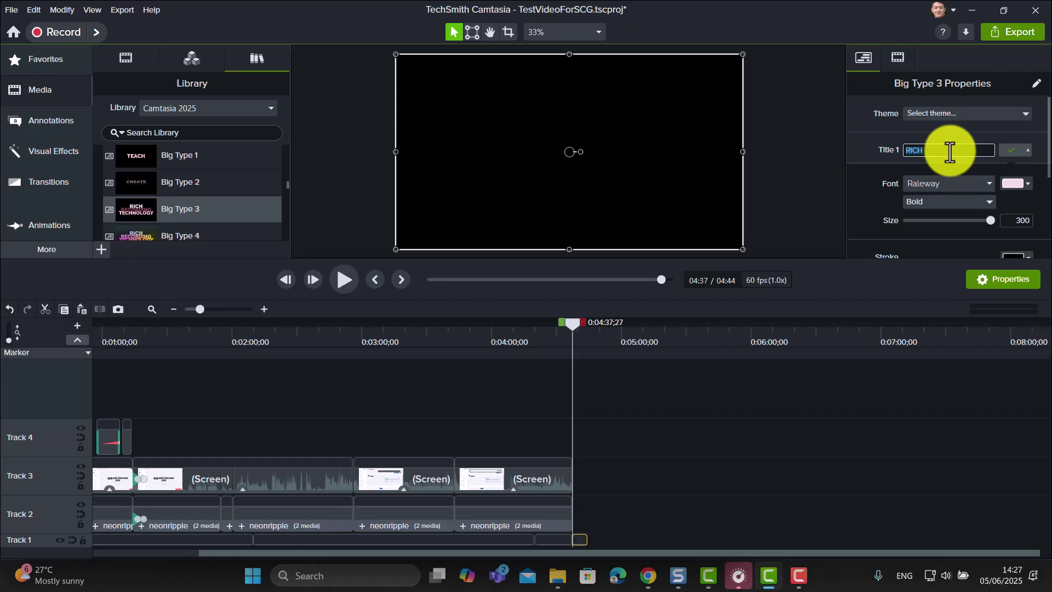
{"action": "type", "text": "Thank You"}
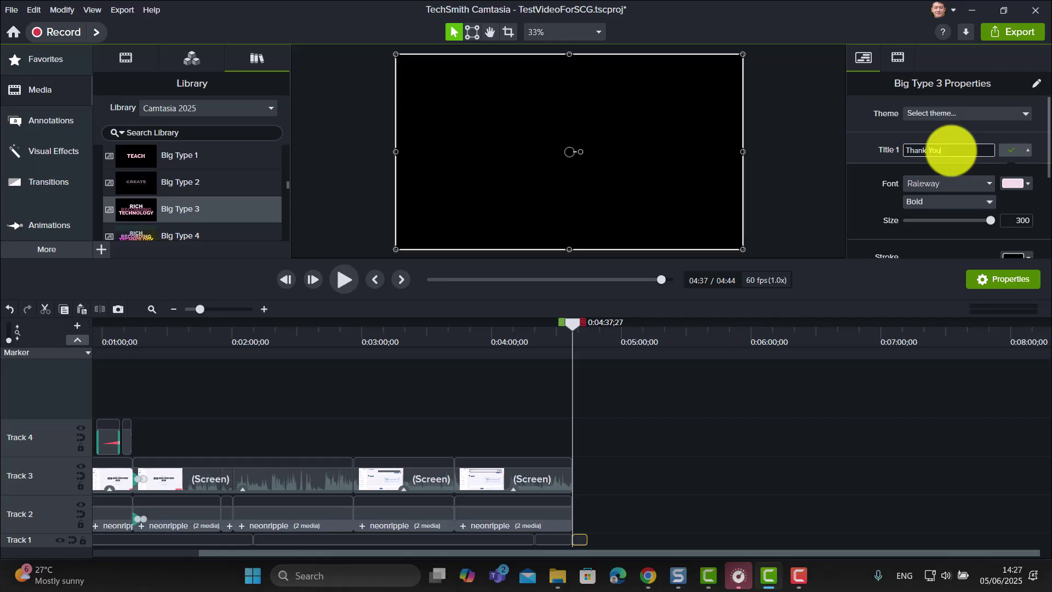
{"action": "left_click", "coordinate": [1028, 150]}
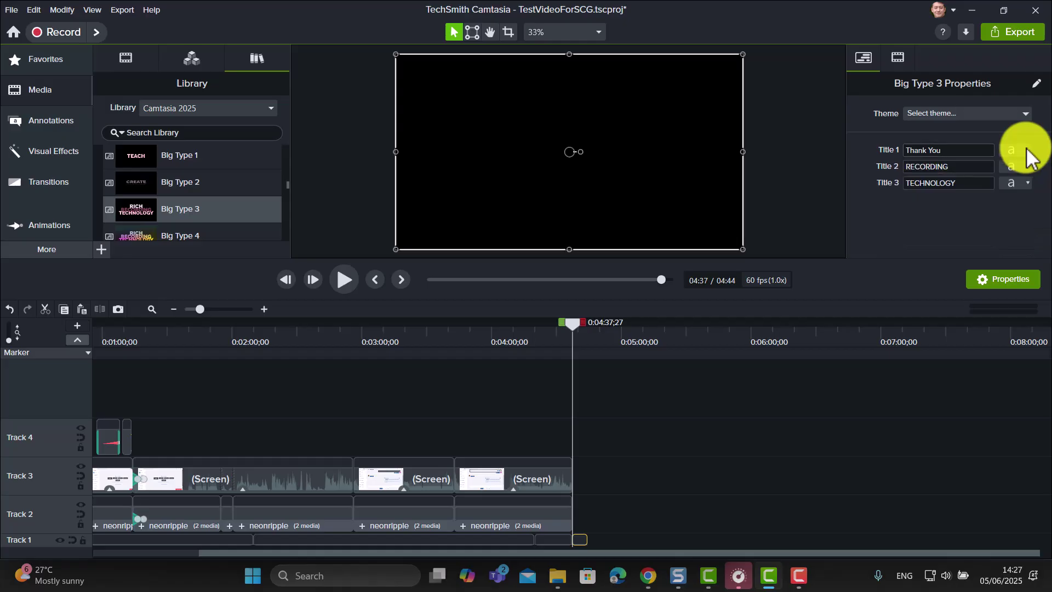
- Replace the Title 2 text of the Big Type 3 clip with "$"
{"action": "left_click", "coordinate": [957, 170]}
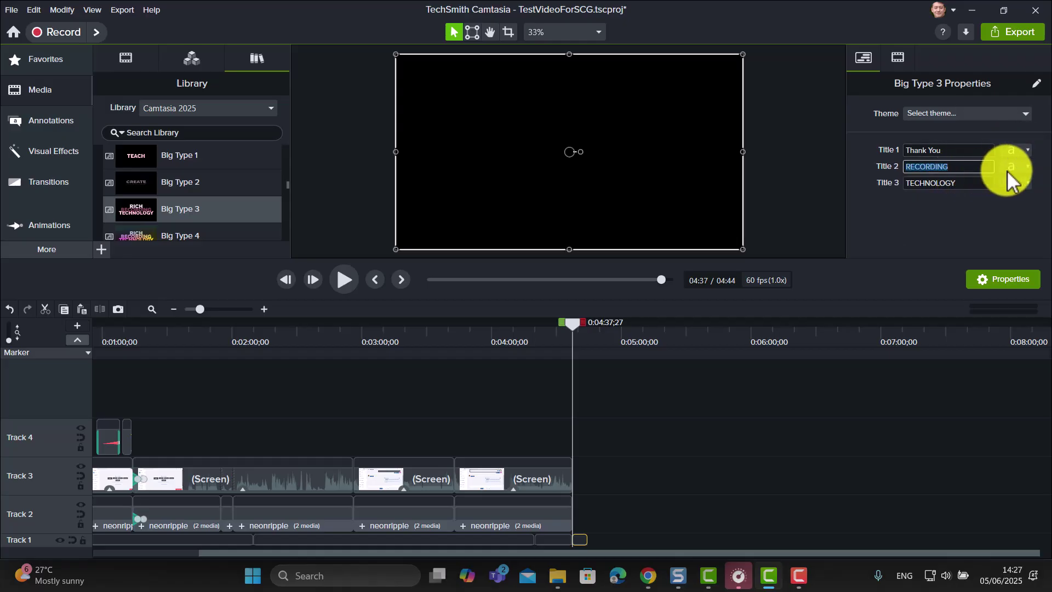
{"action": "left_click", "coordinate": [962, 167]}
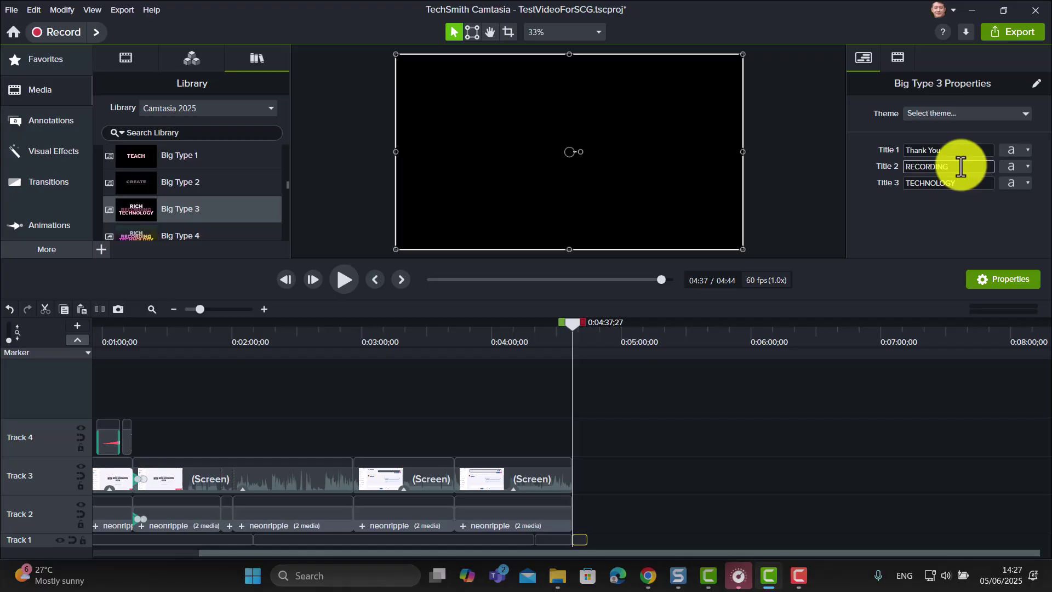
{"action": "key", "text": "BackSpace"}
{"action": "key", "text": "BackSpace"}
{"action": "key", "text": "BackSpace"}
{"action": "key", "text": "BackSpace"}
{"action": "key", "text": "BackSpace"}
{"action": "key", "text": "BackSpace"}
{"action": "key", "text": "BackSpace"}
{"action": "key", "text": "BackSpace"}
{"action": "key", "text": "BackSpace"}
{"action": "type", "text": "$"}
- Set Title 3 of the Big Type 3 clip to "Goodbye" with a font size of 300
{"action": "double_click", "coordinate": [962, 185]}
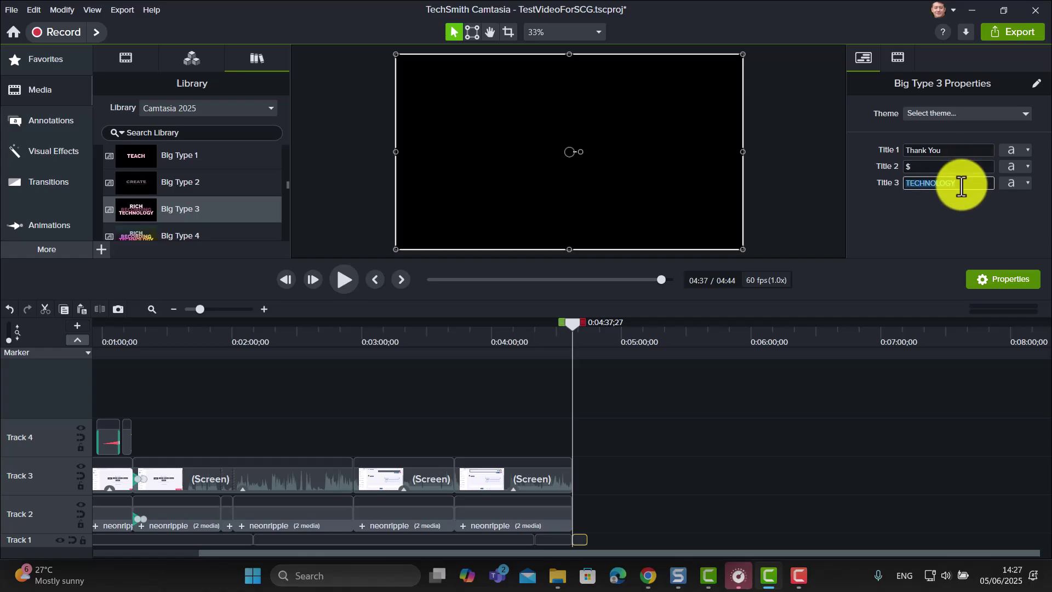
{"action": "key", "text": "BackSpace"}
{"action": "type", "text": "Goodbye"}
{"action": "left_click", "coordinate": [1028, 184]}
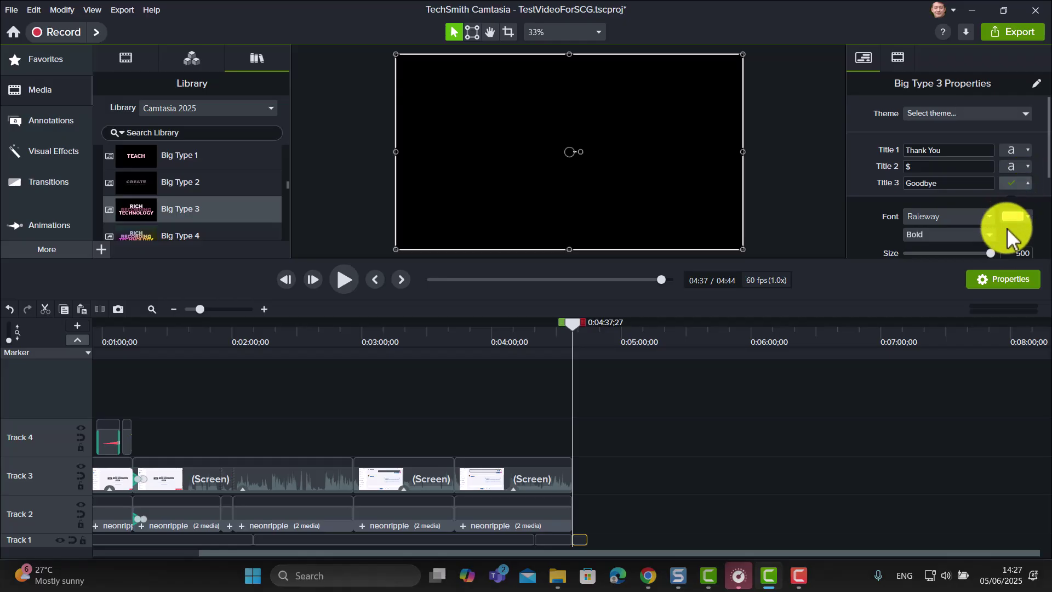
{"action": "left_click", "coordinate": [1023, 255]}
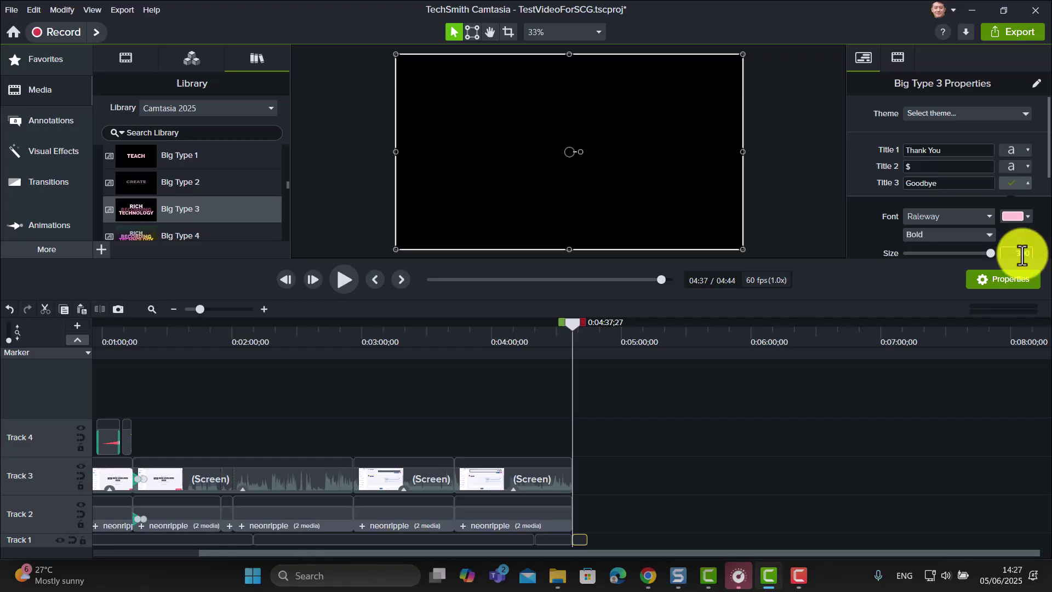
- Preview the closing title from 0:04:34;55 and stop playback at 0:04:39;23
{"action": "left_click_drag", "start_coordinate": [575, 321], "coordinate": [568, 331]}
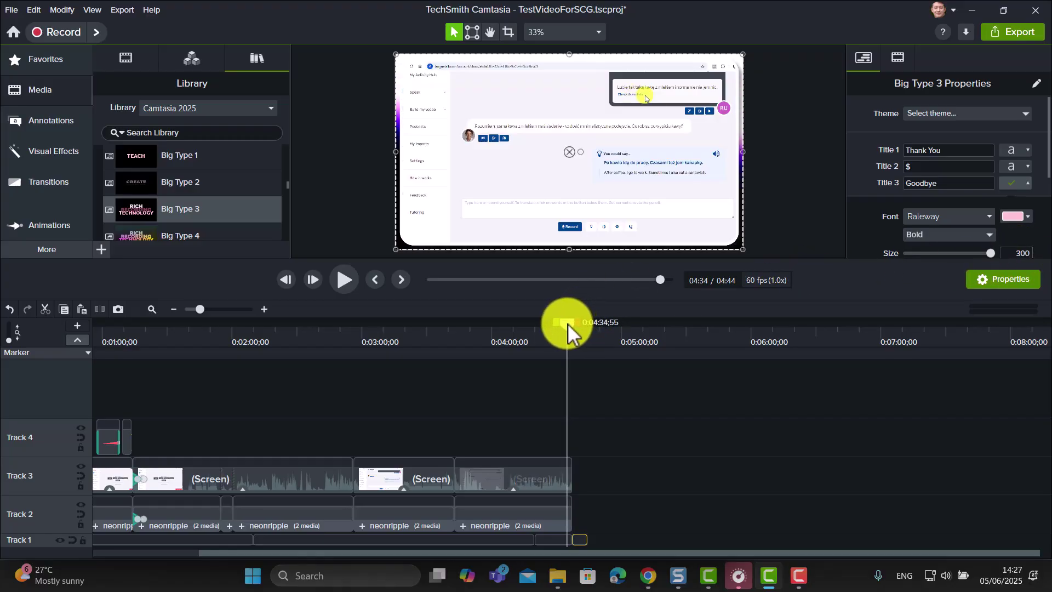
{"action": "left_click", "coordinate": [343, 280]}
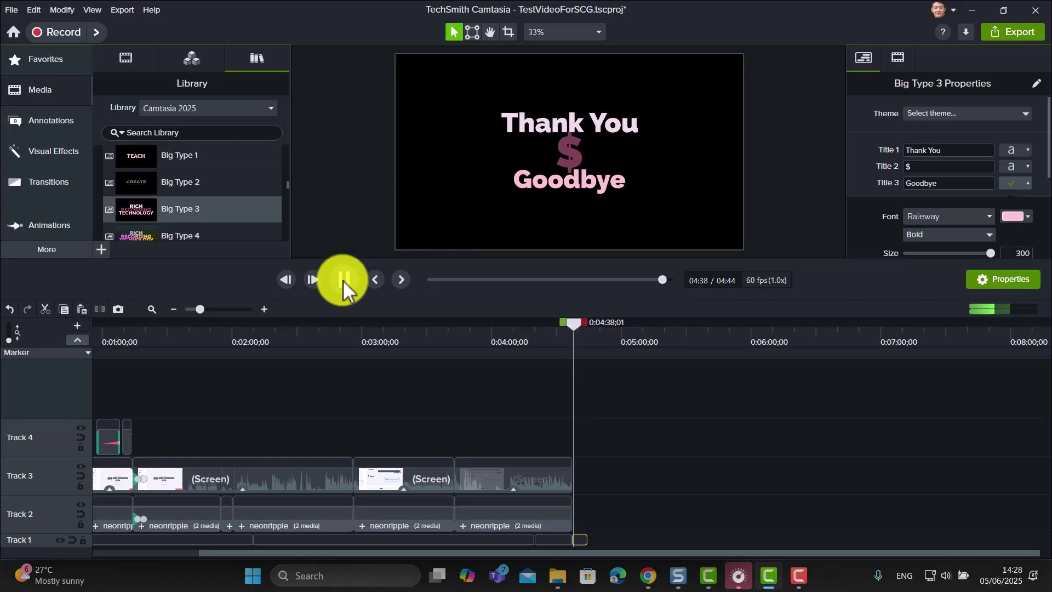
{"action": "left_click", "coordinate": [343, 281]}
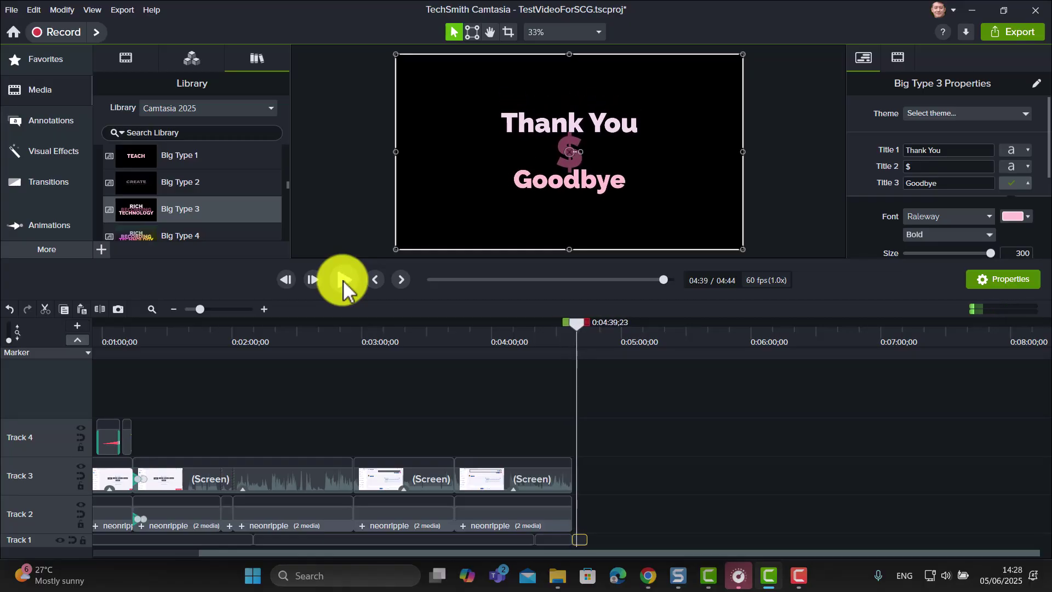
- Change the Title 2 text to "&" and move the playhead back to 0:04:34;19
{"action": "left_click", "coordinate": [921, 167]}
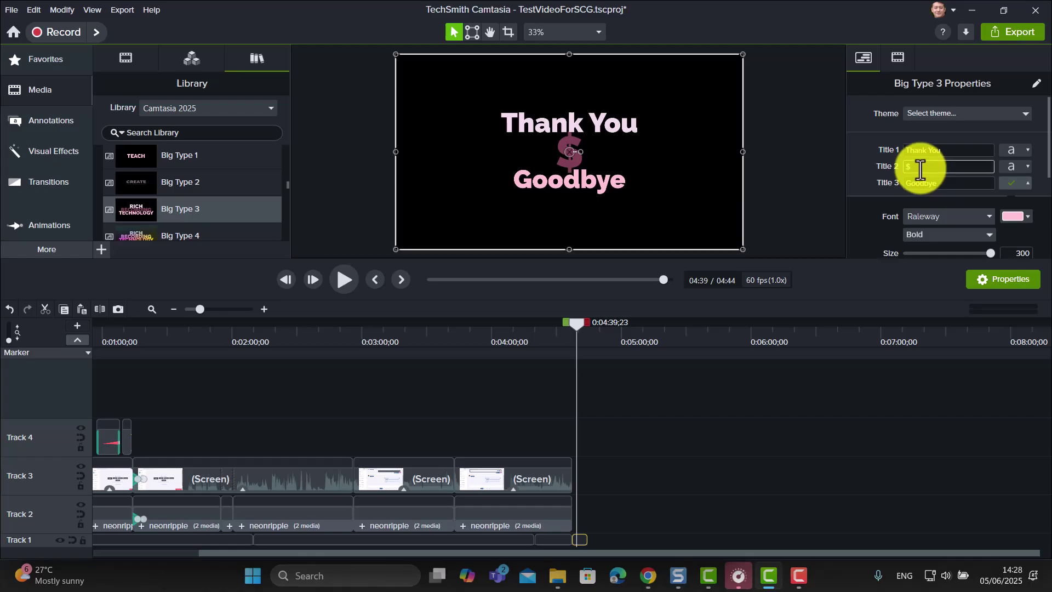
{"action": "key", "text": "BackSpace"}
{"action": "type", "text": "&"}
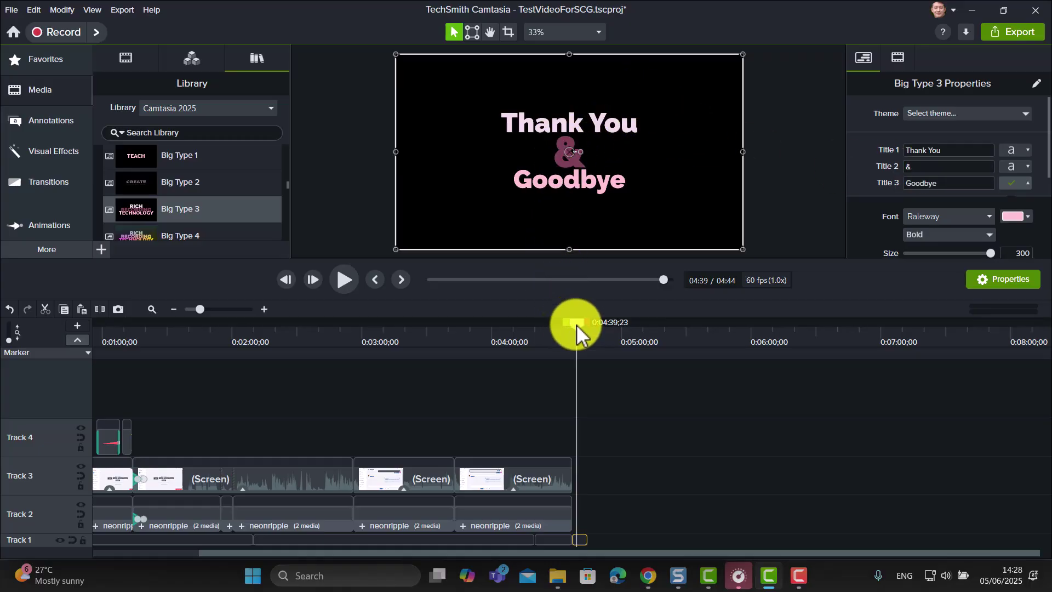
{"action": "left_click_drag", "start_coordinate": [577, 324], "coordinate": [566, 328]}
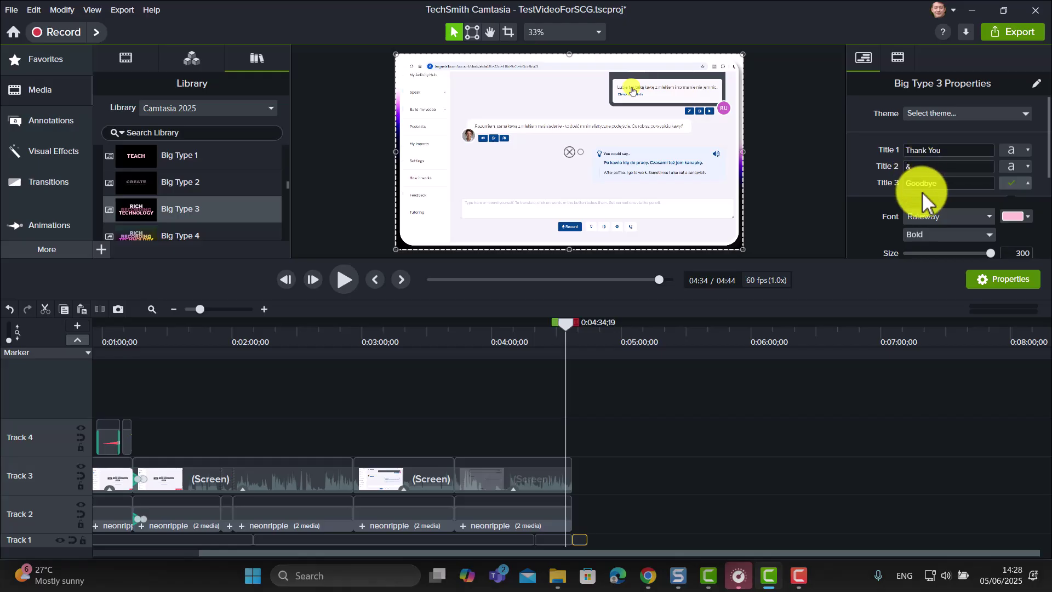
- Look through the Big Type title designs in the Camtasia 2025 library and examine the Title 1 font, stroke and opacity settings of Big Type 3
{"action": "left_click", "coordinate": [136, 190]}
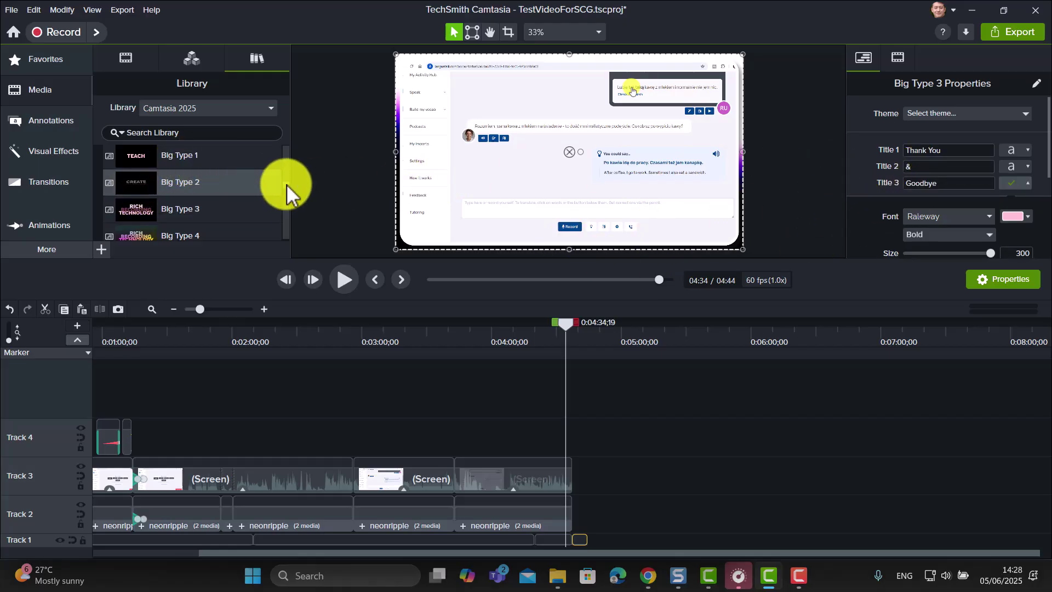
{"action": "scroll", "coordinate": [285, 185], "scroll_direction": "down", "scroll_amount": 2}
{"action": "scroll", "coordinate": [282, 193], "scroll_direction": "down", "scroll_amount": 3}
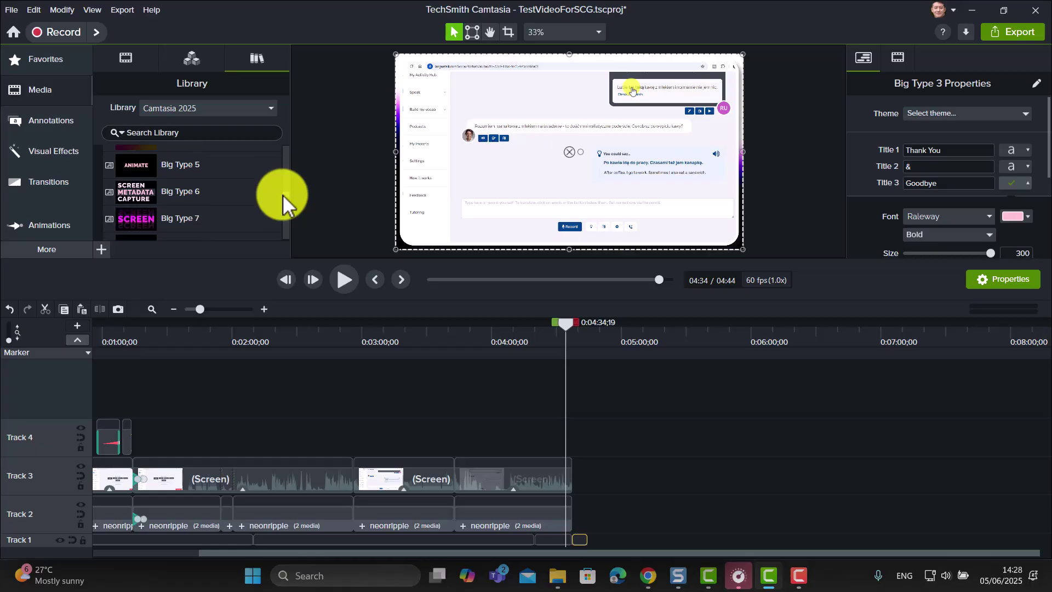
{"action": "left_click_drag", "start_coordinate": [281, 201], "coordinate": [288, 182]}
{"action": "scroll", "coordinate": [288, 183], "scroll_direction": "down", "scroll_amount": 1}
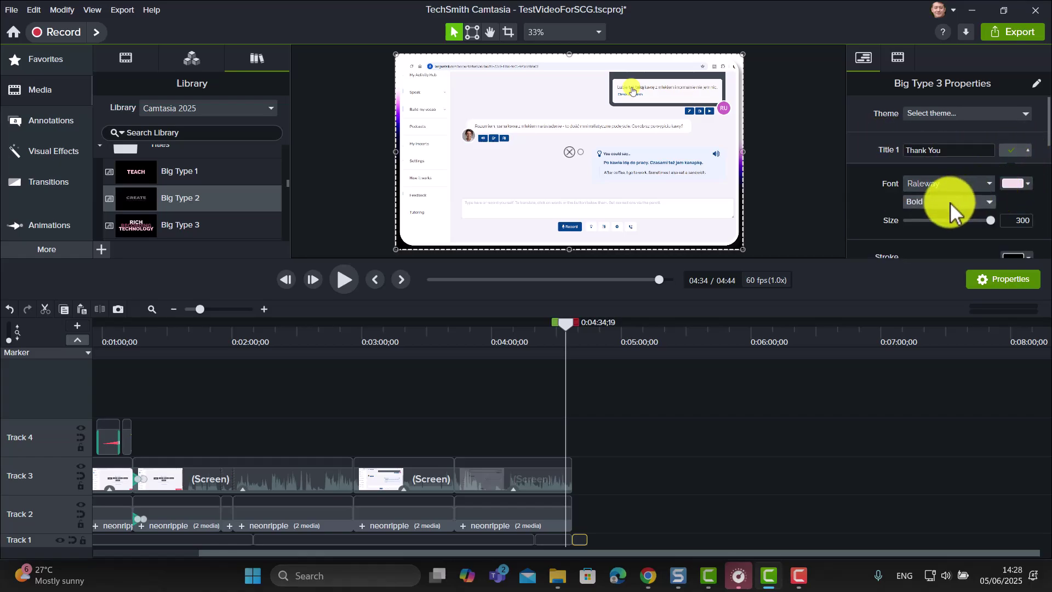
{"action": "scroll", "coordinate": [1048, 159], "scroll_direction": "down", "scroll_amount": 3}
{"action": "scroll", "coordinate": [1048, 159], "scroll_direction": "down", "scroll_amount": 2}
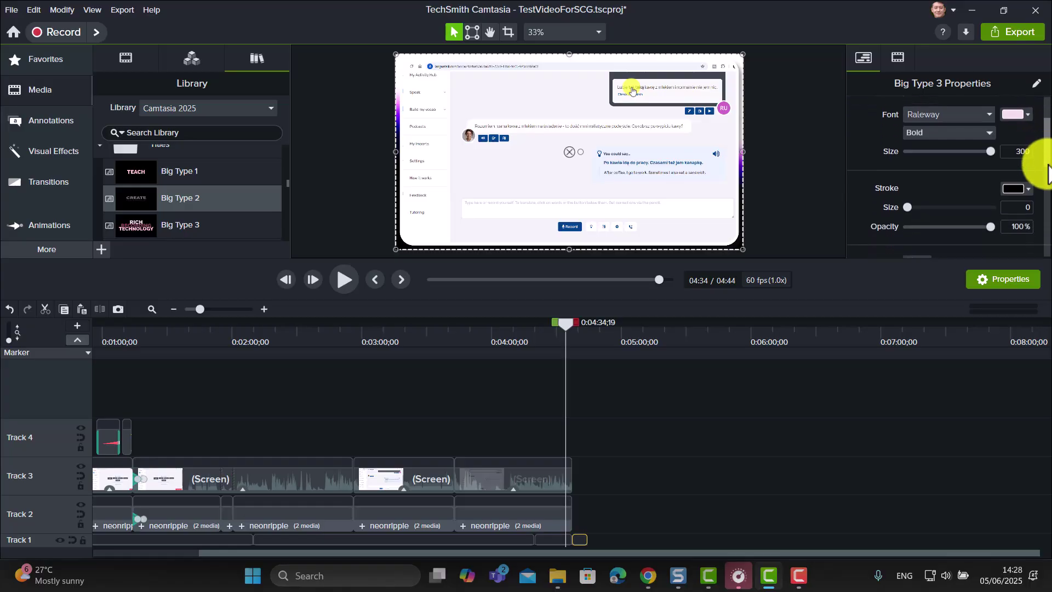
{"action": "scroll", "coordinate": [1048, 186], "scroll_direction": "down", "scroll_amount": 1}
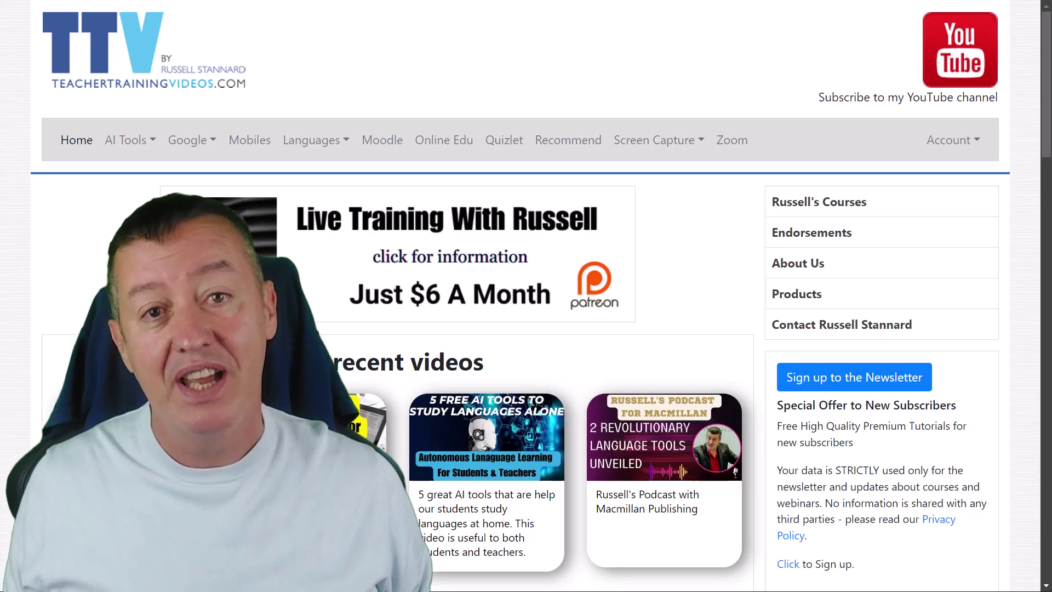
{"action": "scroll", "coordinate": [526, 296], "scroll_direction": "down", "scroll_amount": 7}
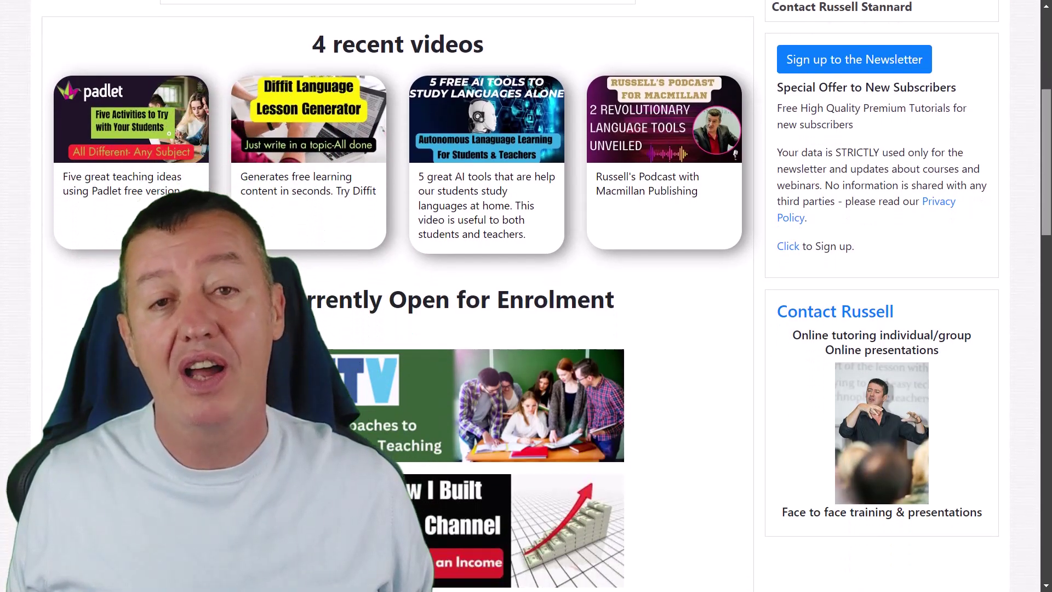
{"action": "scroll", "coordinate": [526, 295], "scroll_direction": "down", "scroll_amount": 2}
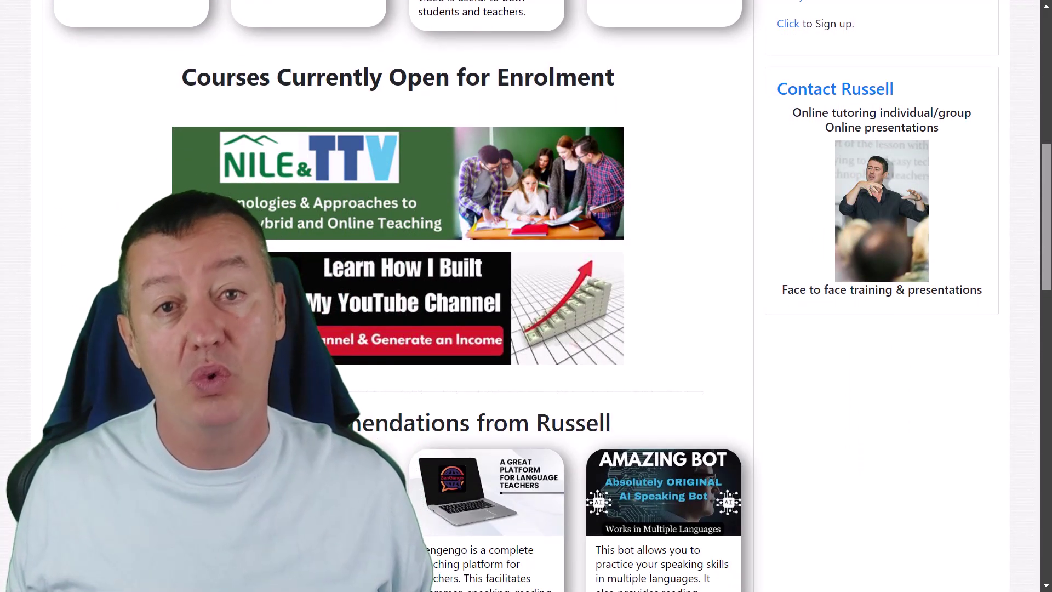